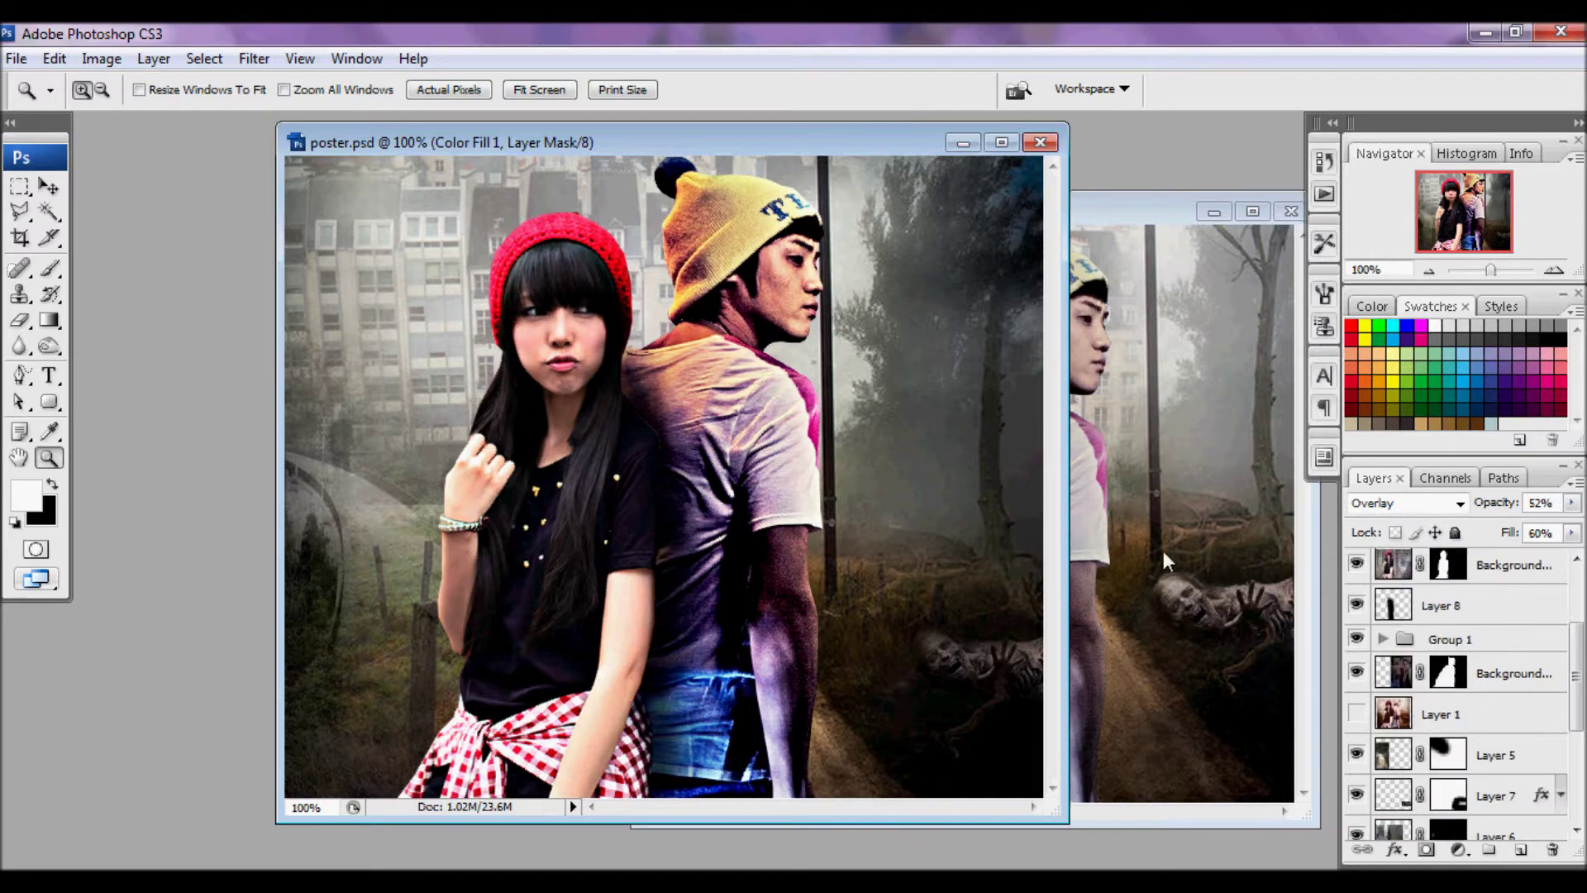
Move the poster.psd window left beside the reference and expand Group 1 in the Layers panel
drag(861, 144, 660, 171)
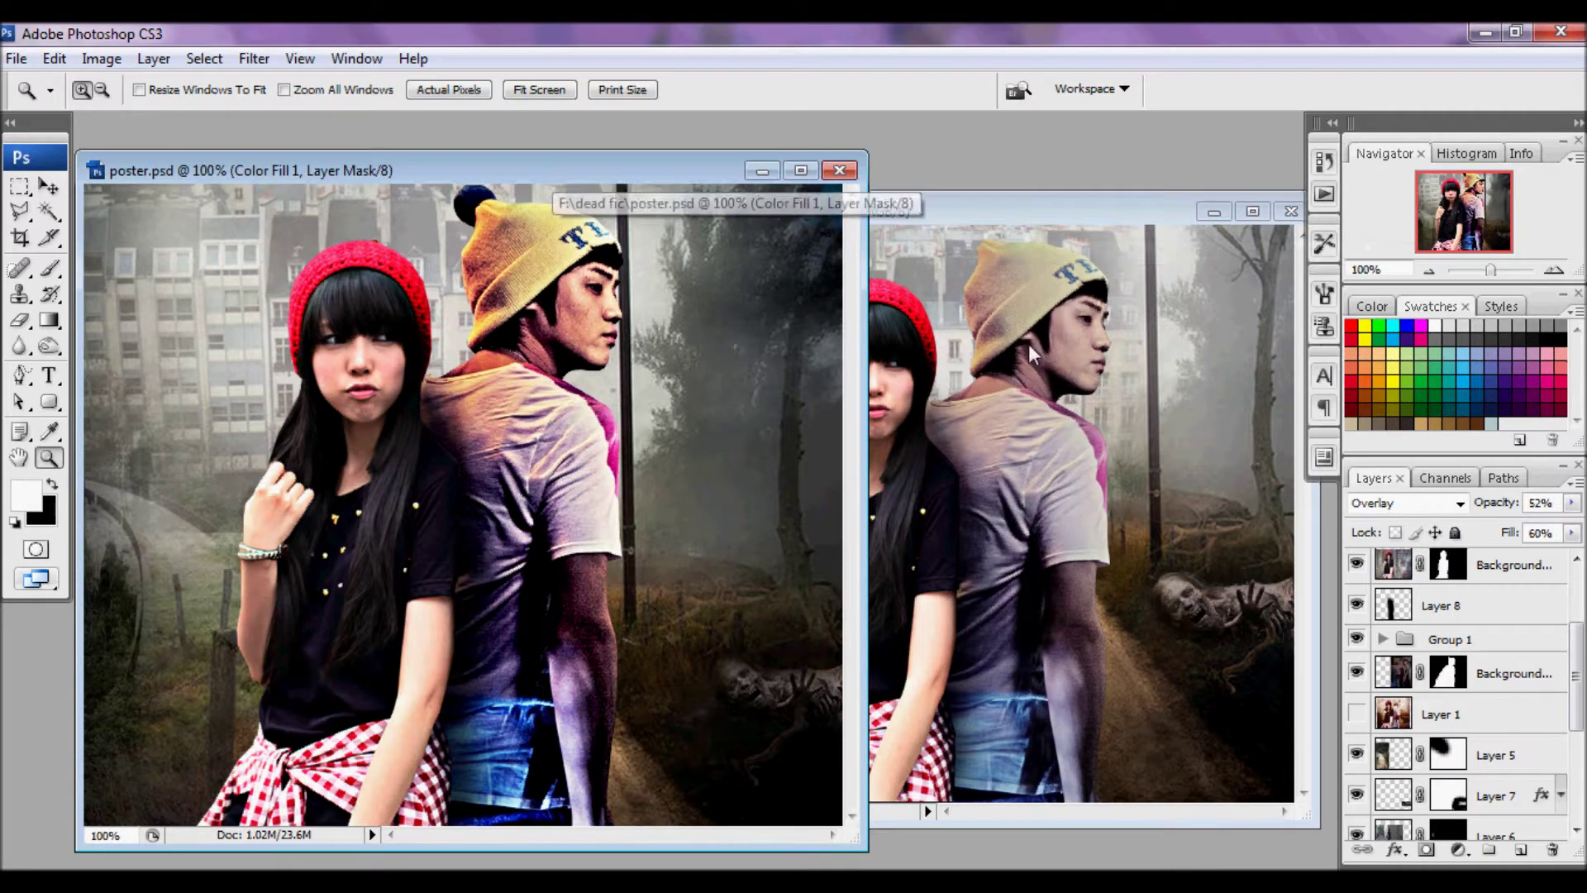
scroll(1505, 668, down, 2)
scroll(1453, 647, up, 2)
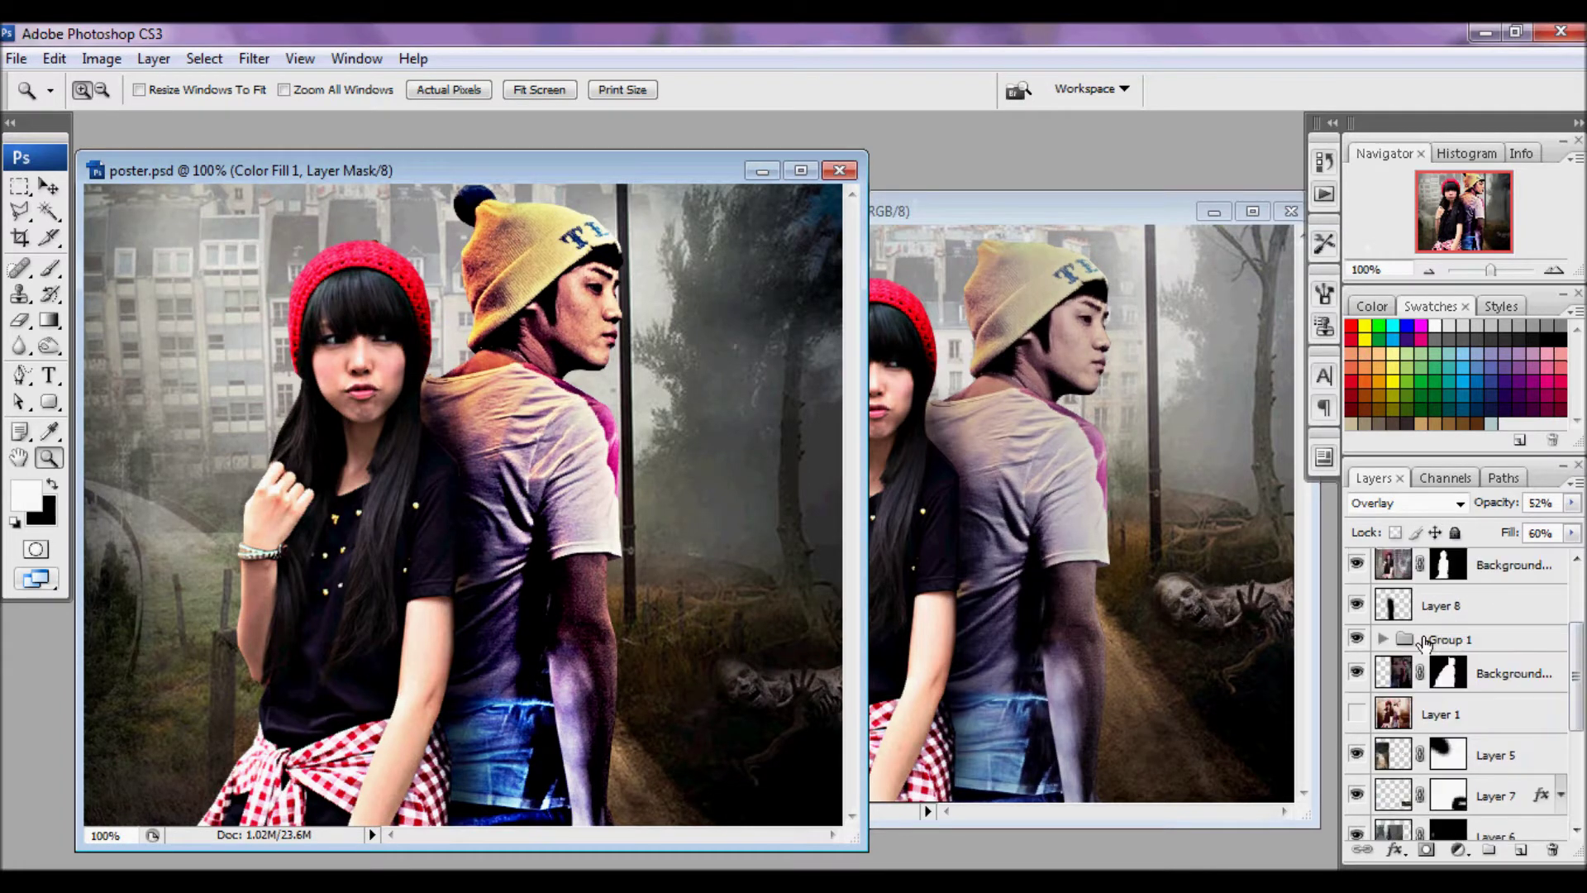
click(1382, 639)
Load the man's layer mask as a selection and sample a grey from the reference with the Eyedropper
ctrl+click(1487, 678)
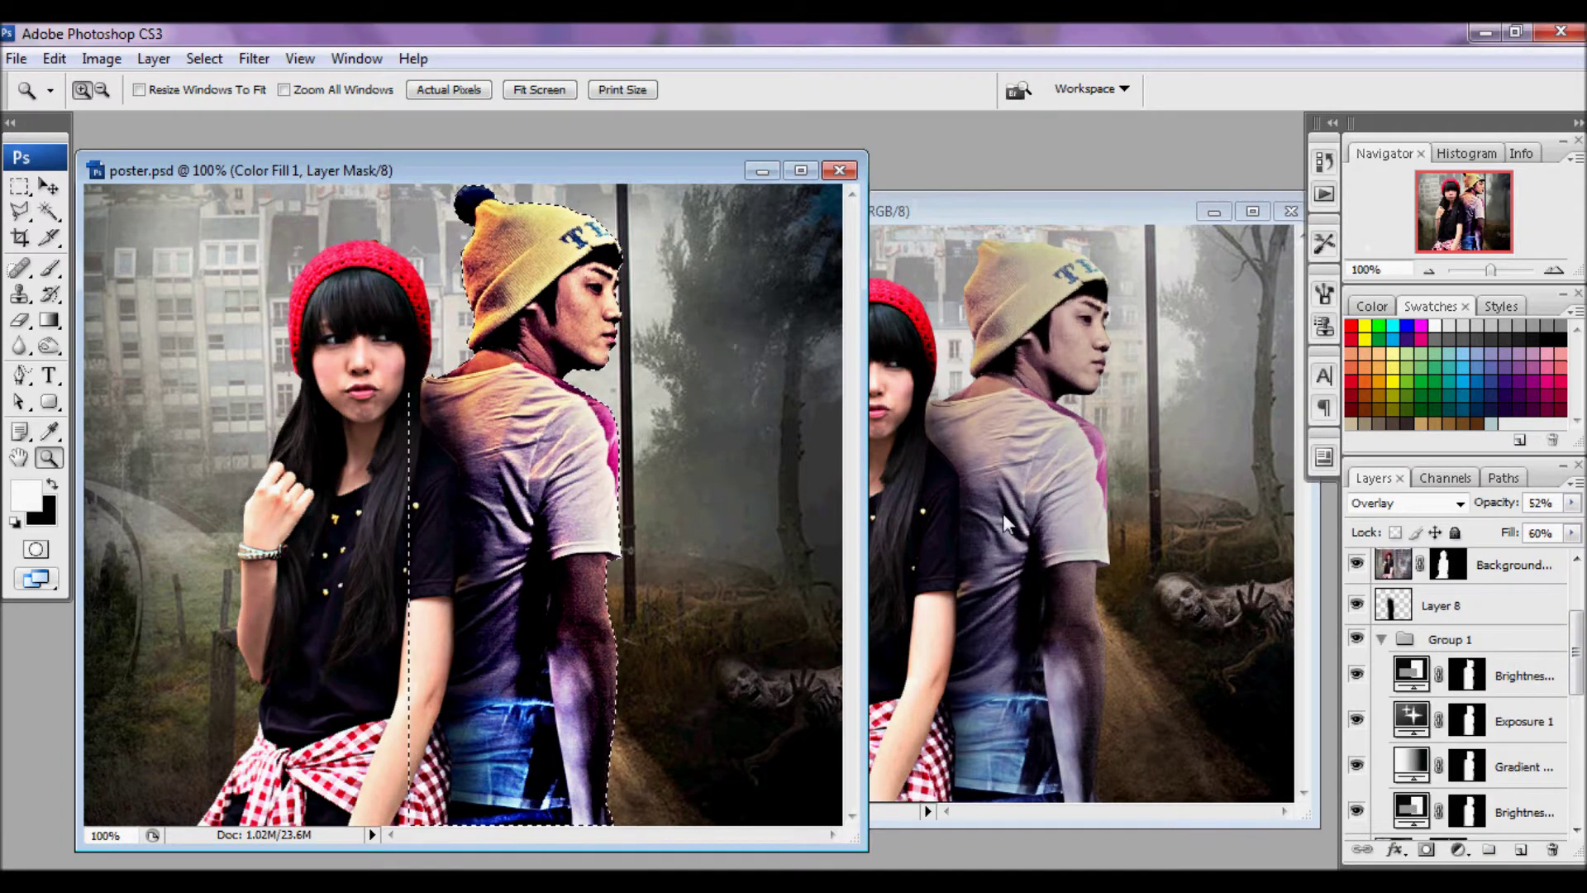
click(49, 431)
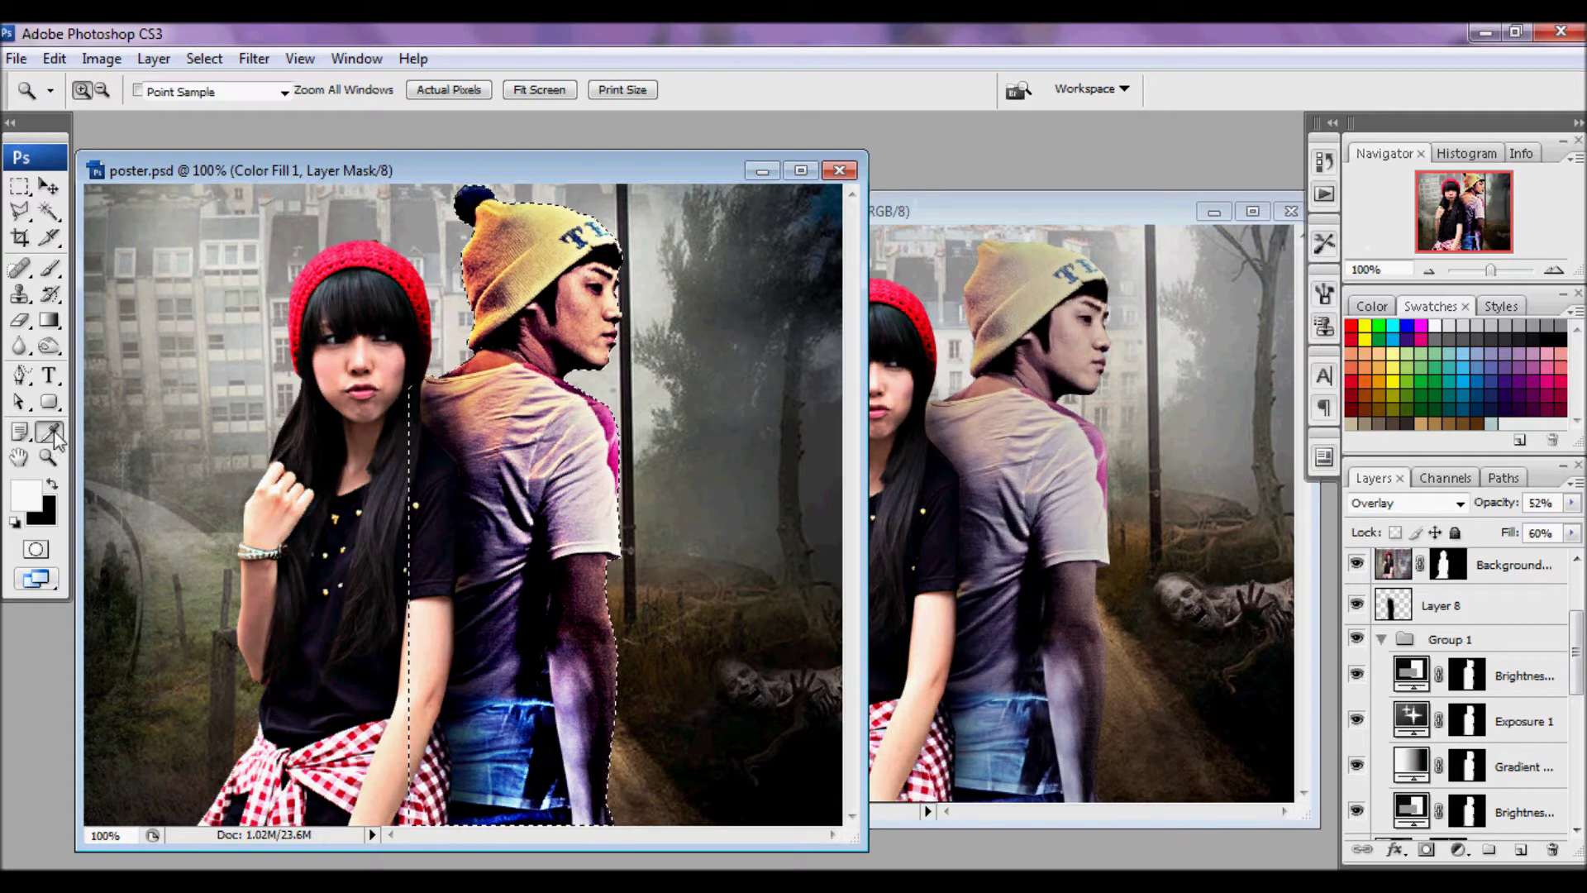
click(1062, 324)
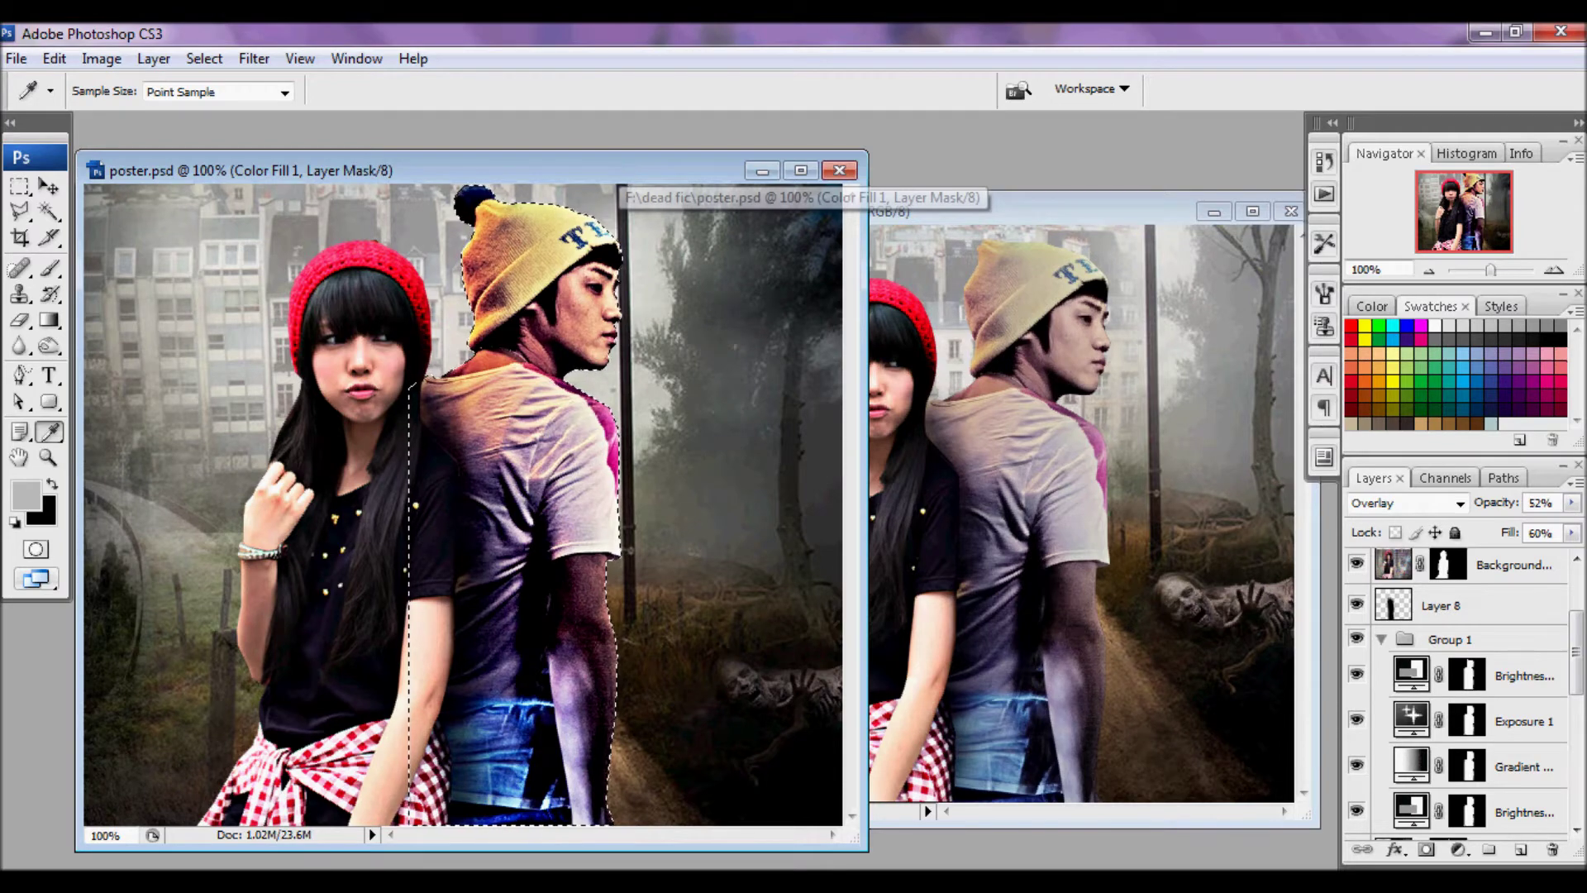
click(1458, 849)
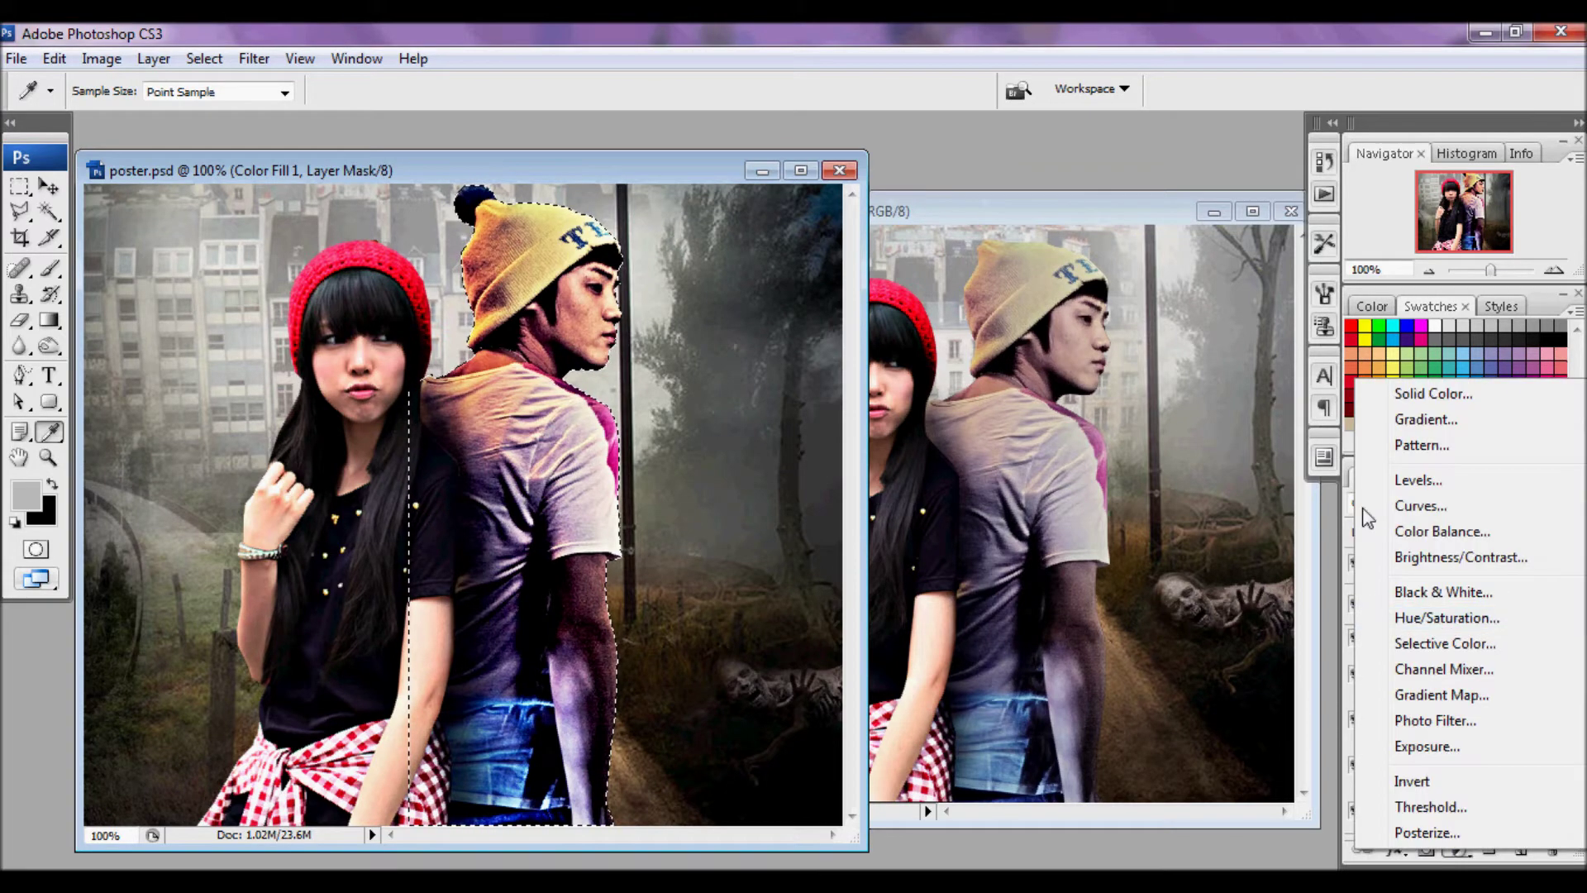
Add a Solid Color fill over the man using the skin tone (#b49190) sampled from the boy's face
click(1406, 395)
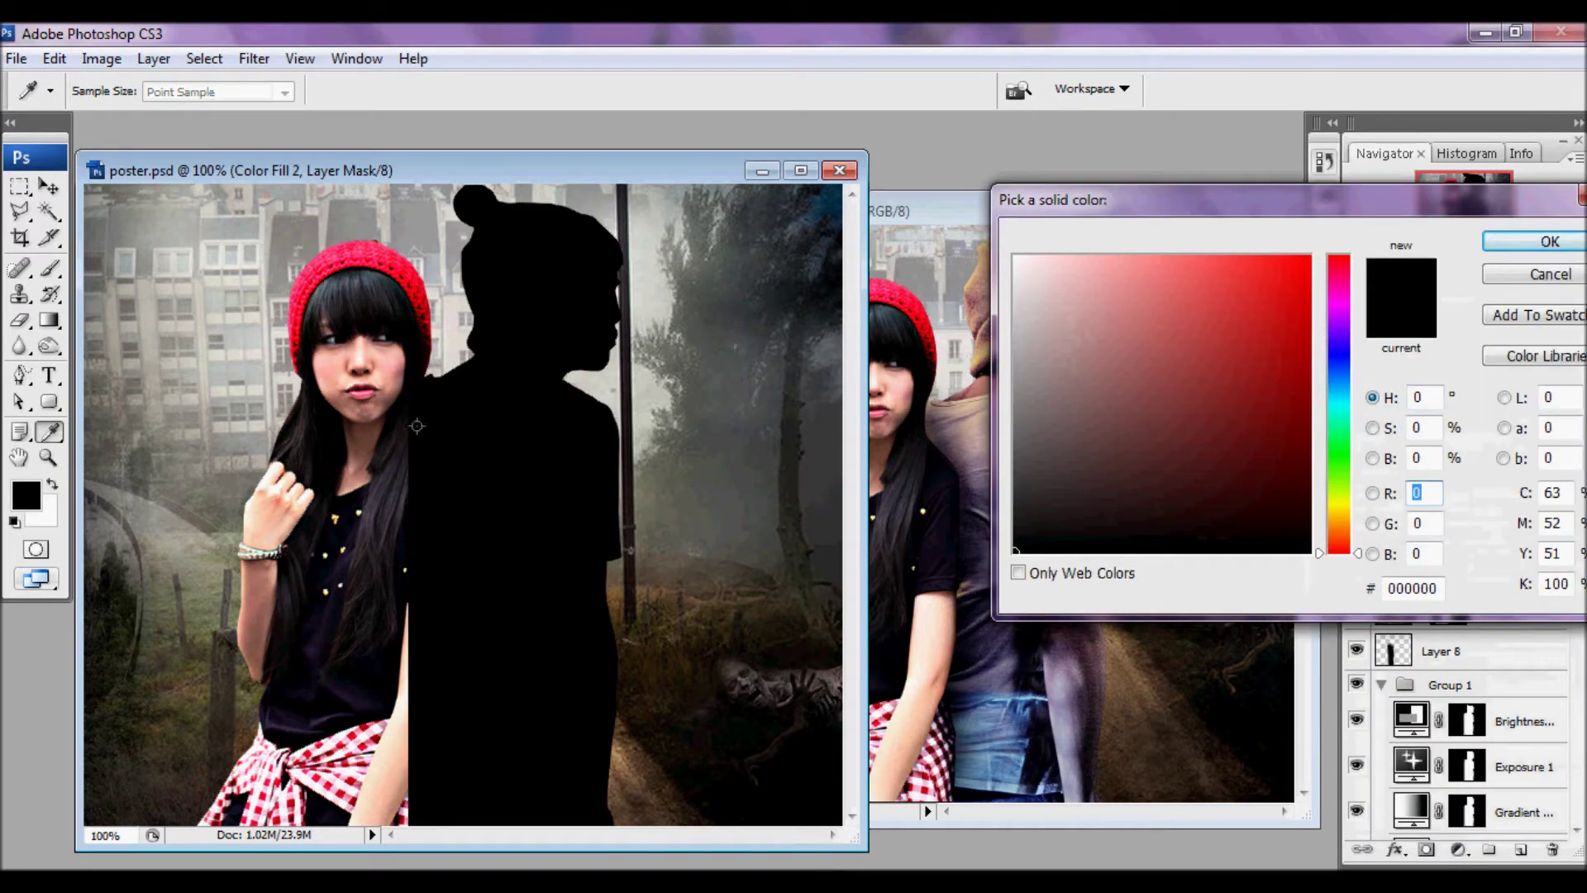
drag(1203, 210, 955, 460)
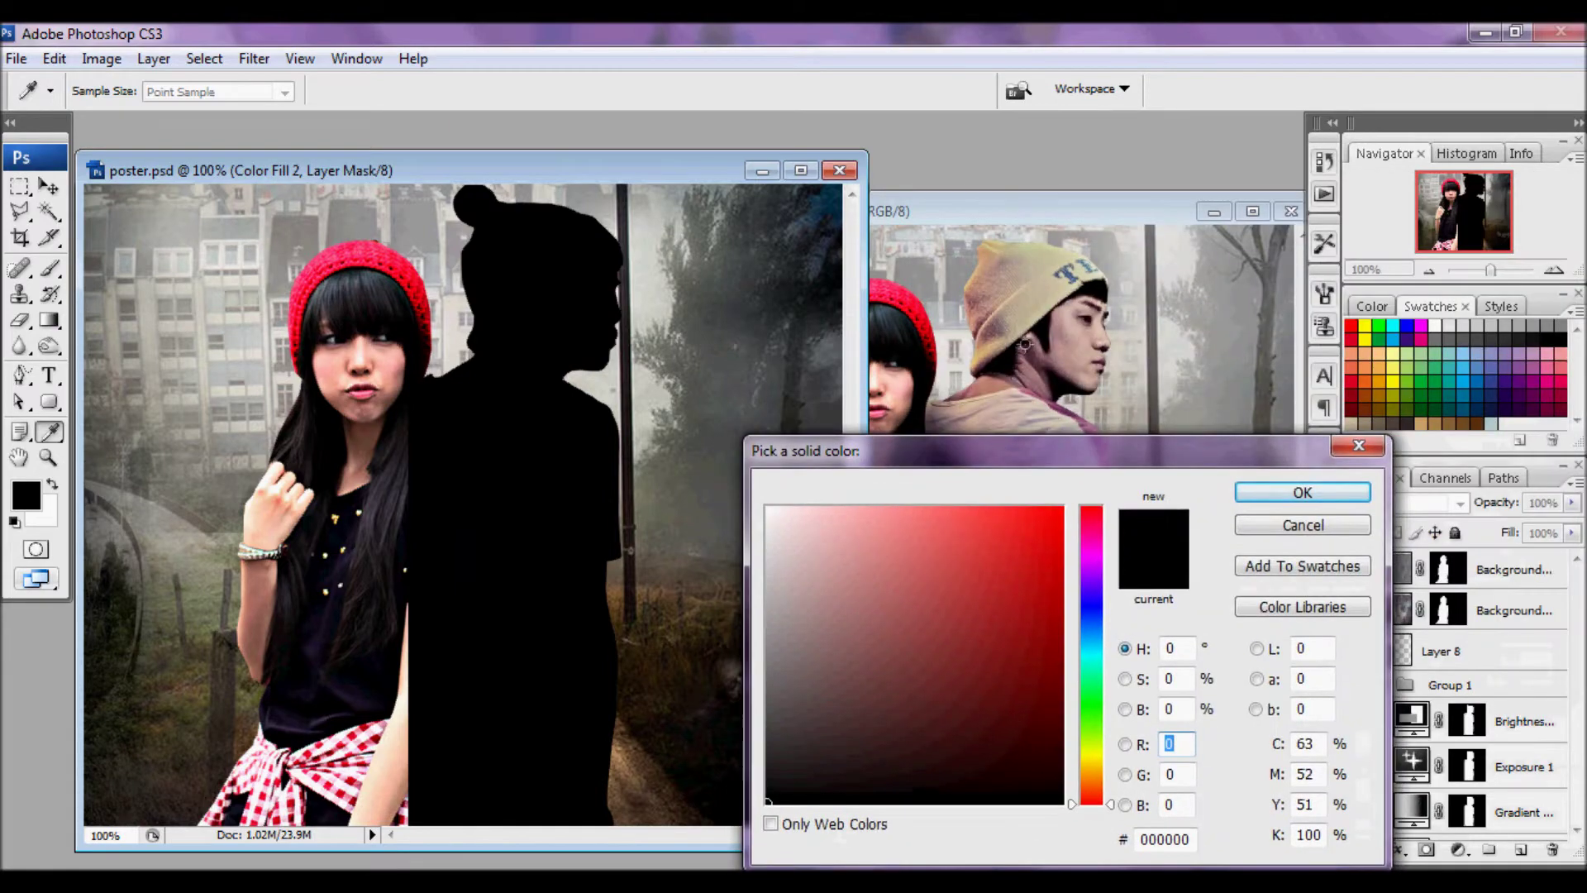
click(1069, 329)
drag(1073, 315, 1069, 316)
Confirm the skin-tone fill and set Color Fill 2 to Saturation blending at 30% opacity
click(1303, 493)
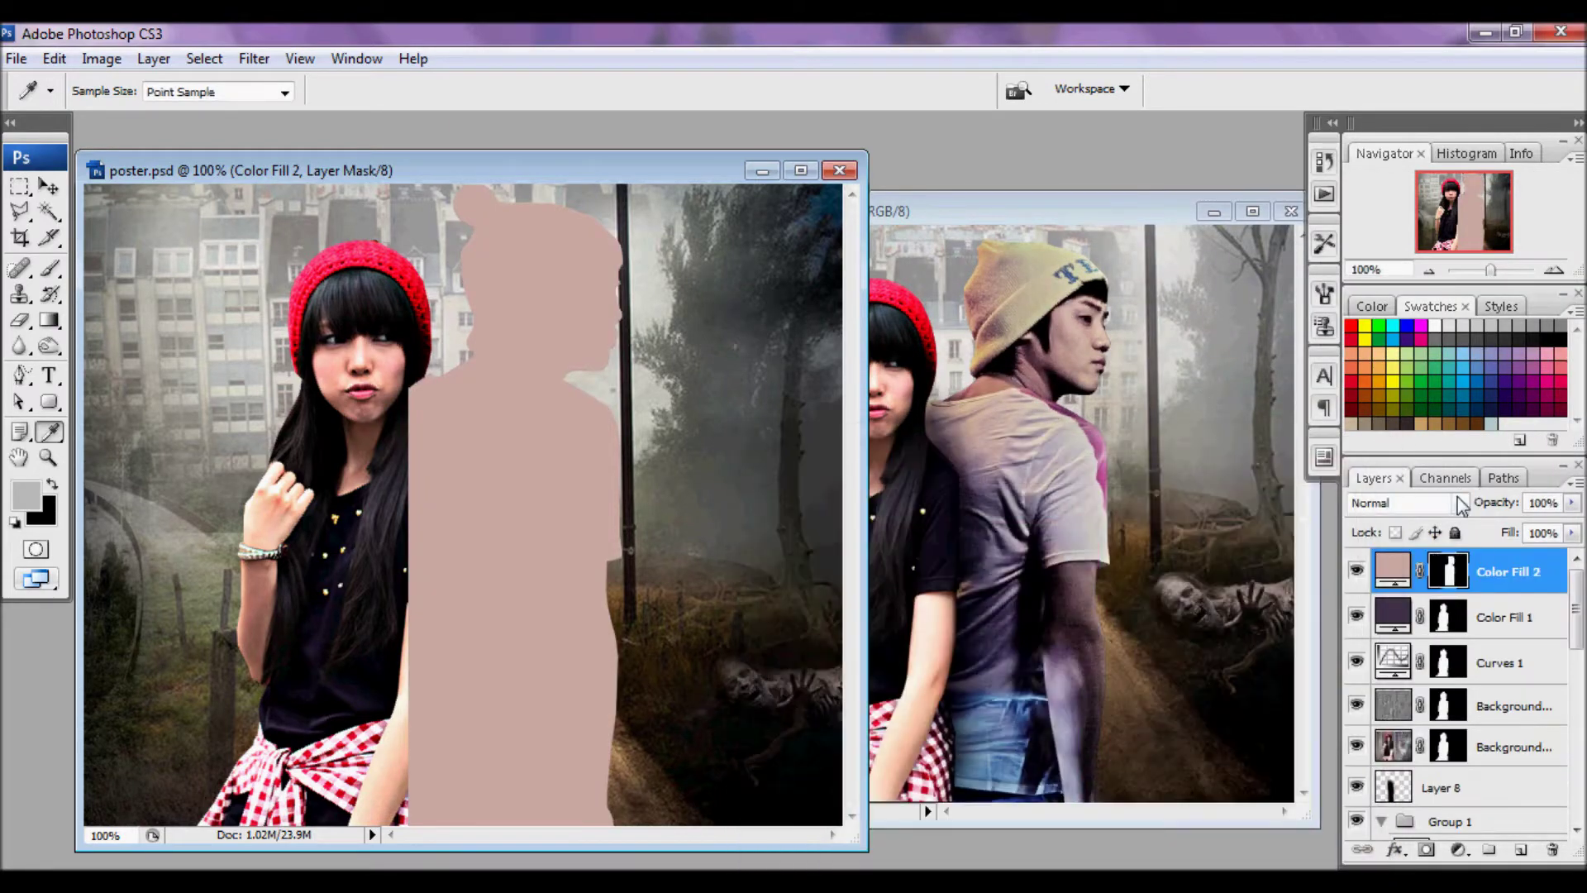
click(1460, 503)
click(1398, 331)
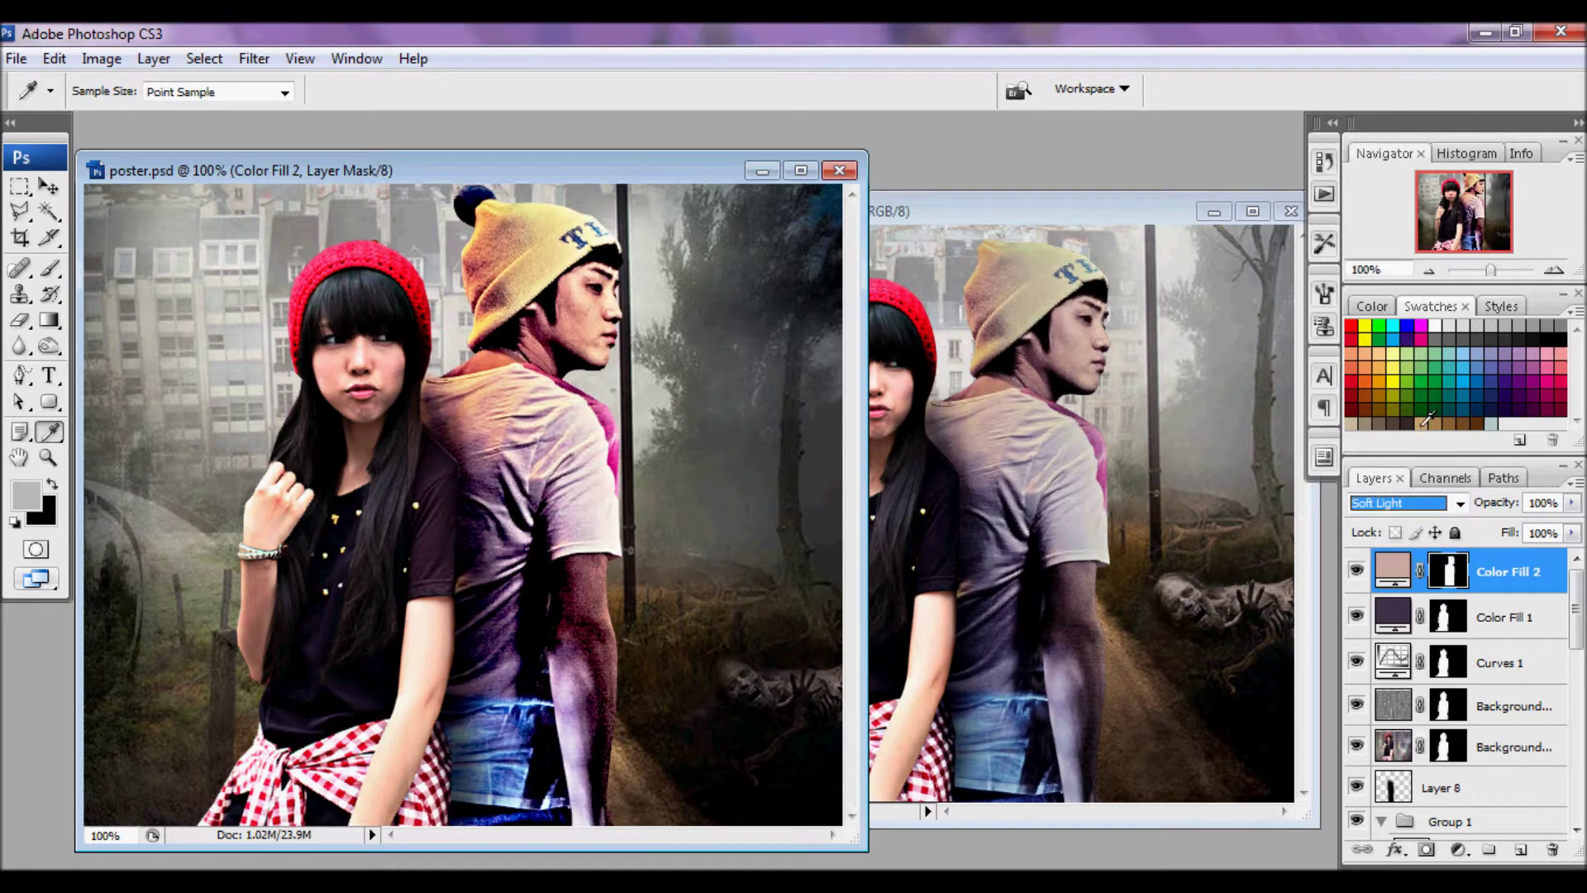
key(Up)
key(Up)
key(Up)
key(Up)
key(Up)
key(Up)
key(Up)
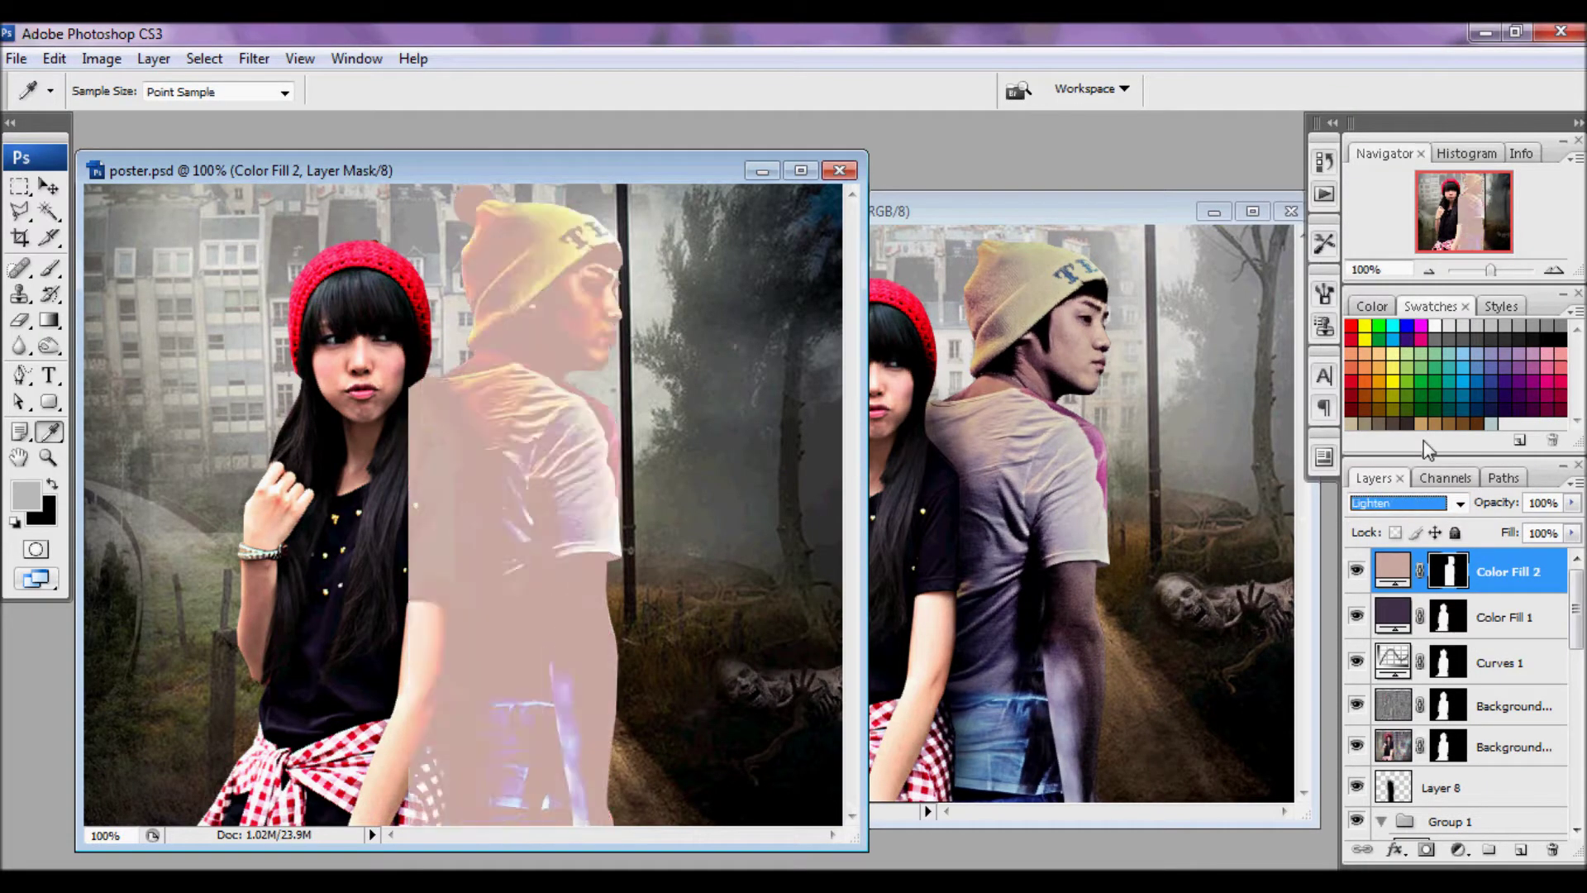
key(Up)
key(Up)
key(Up)
key(Up)
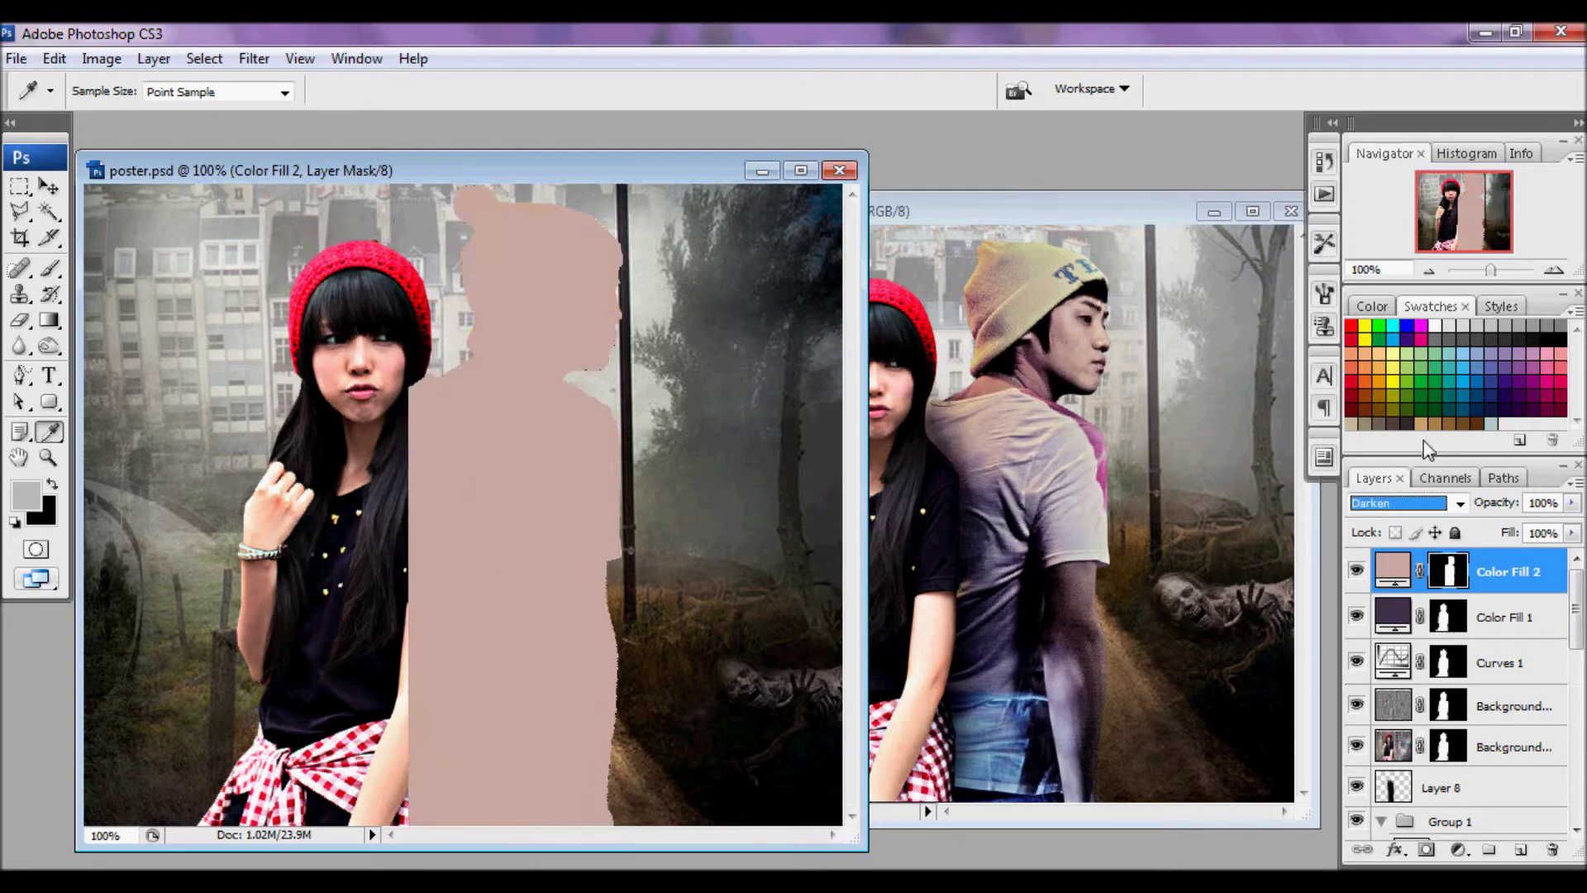
key(Down)
key(Down)
key(Down)
key(Down)
key(Down)
key(Down)
key(Down)
key(Down)
key(Down)
key(Down)
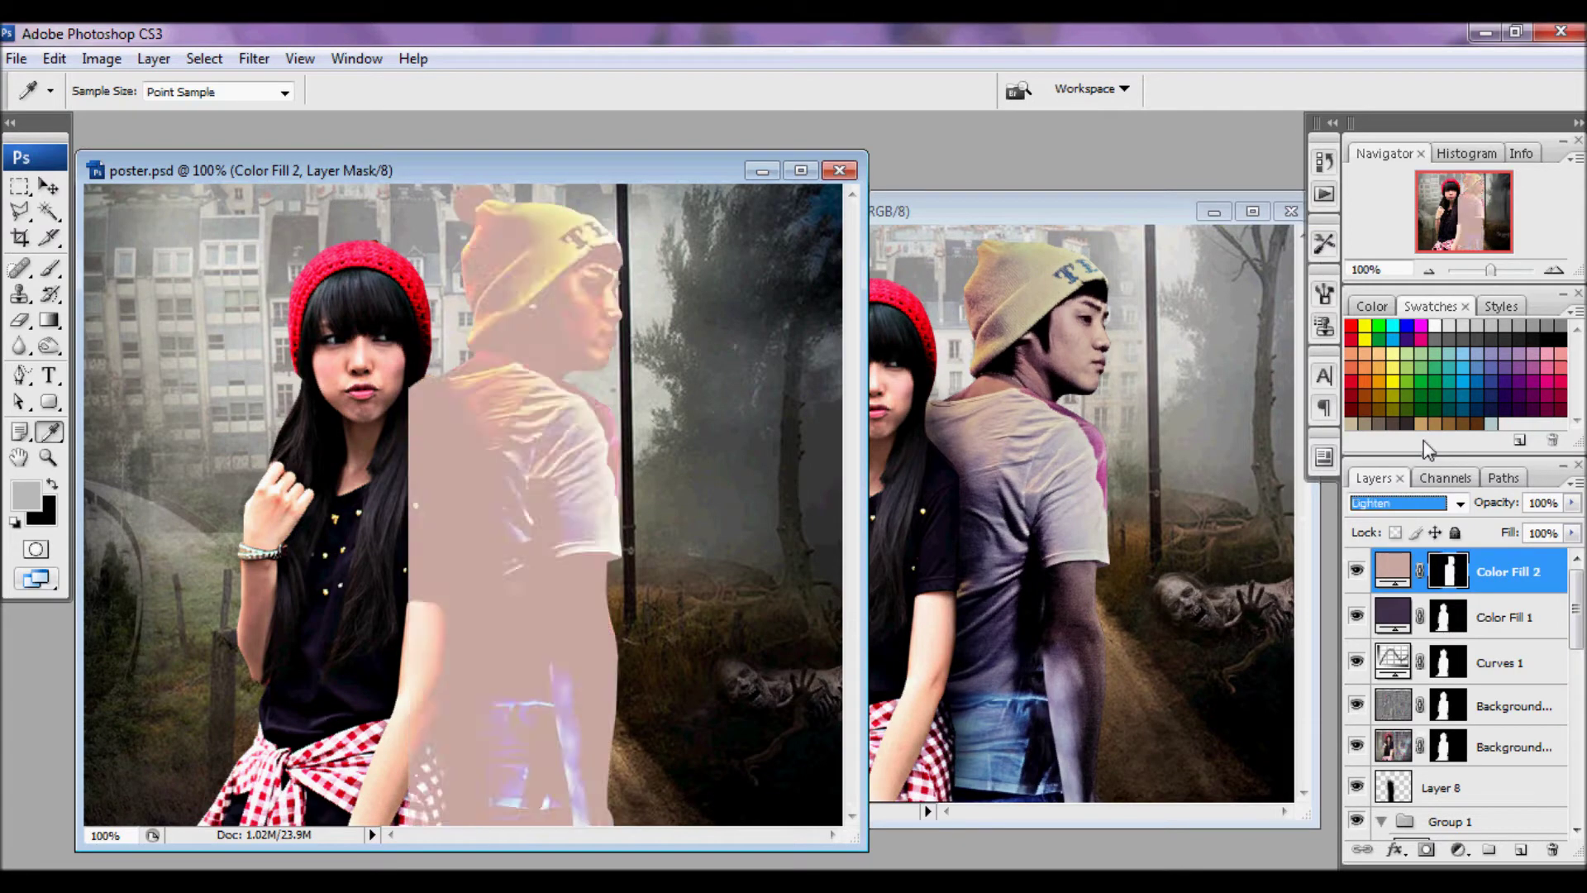
key(Down)
key(Down)
key(Down)
key(Down)
key(Down)
key(Down)
key(Down)
key(Down)
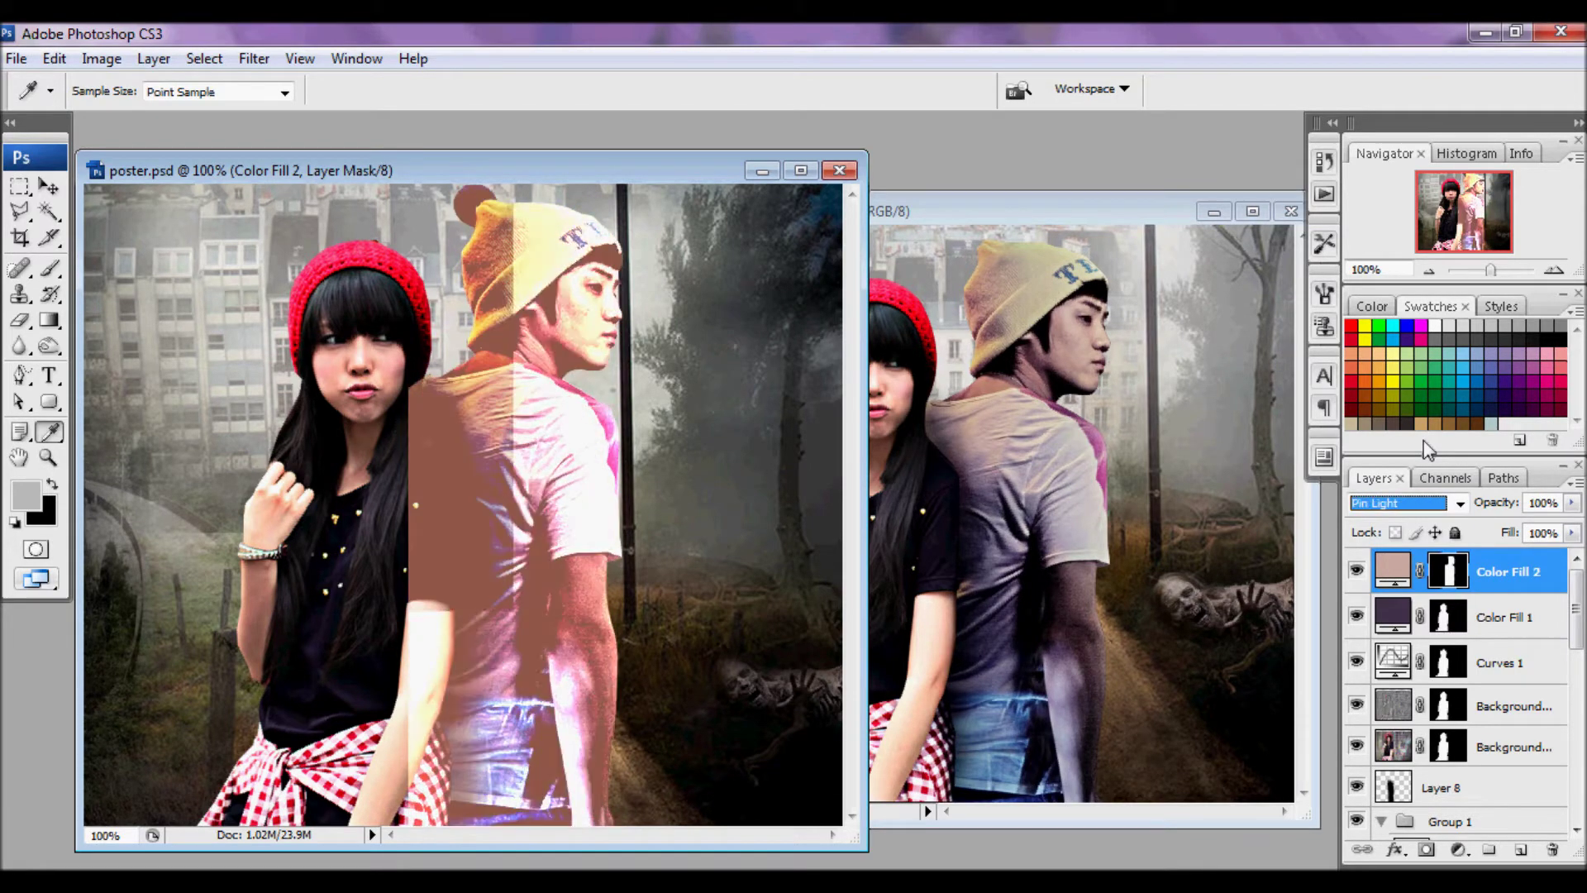
key(Down)
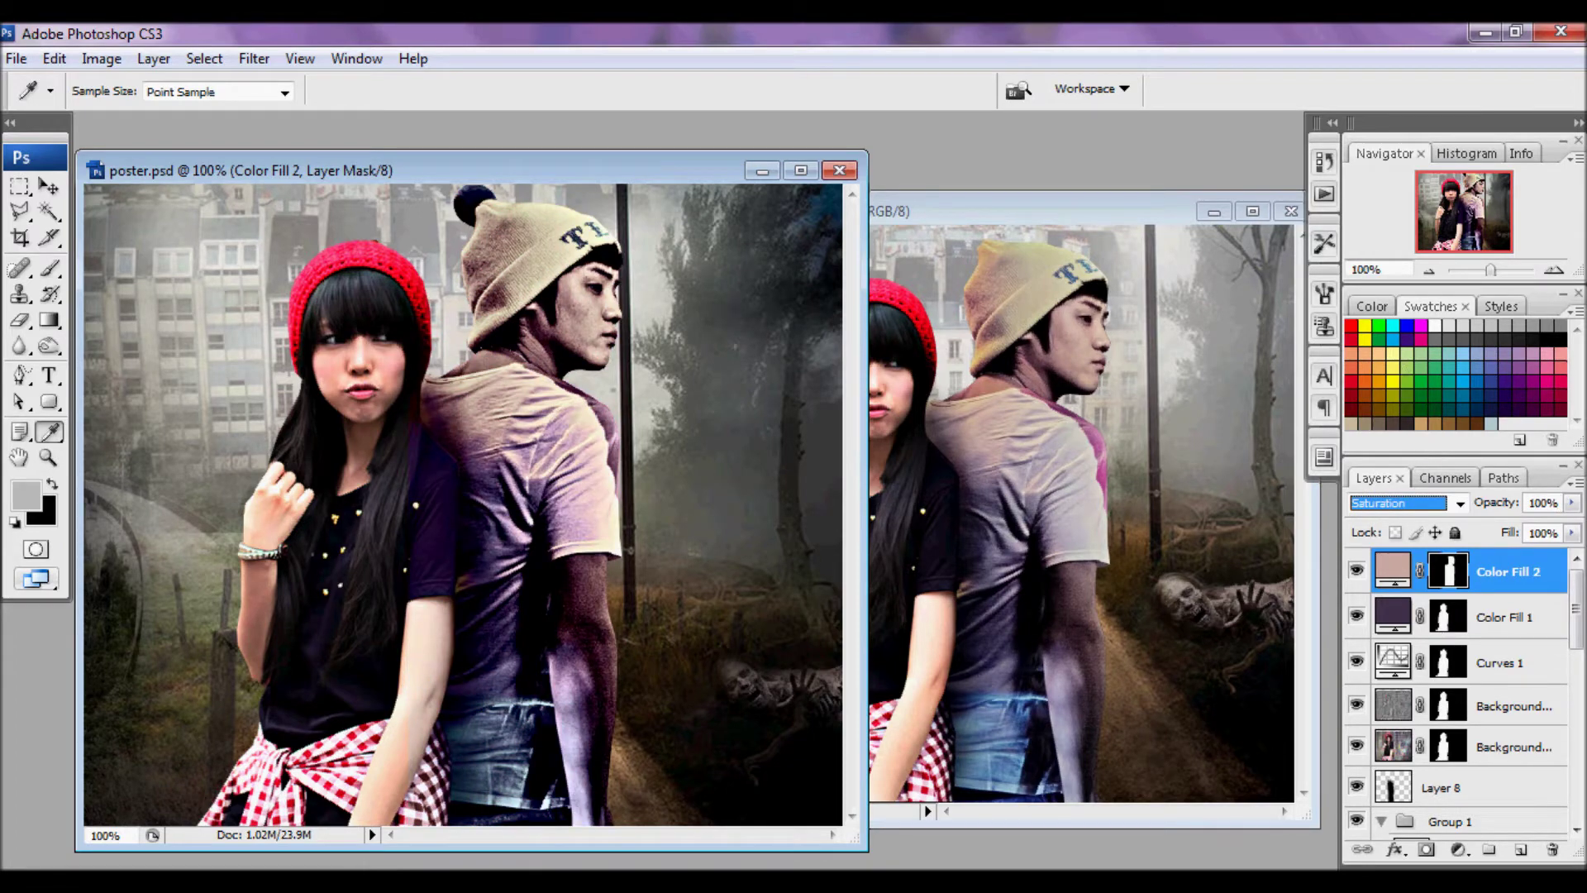
click(1572, 503)
drag(1571, 529, 1495, 538)
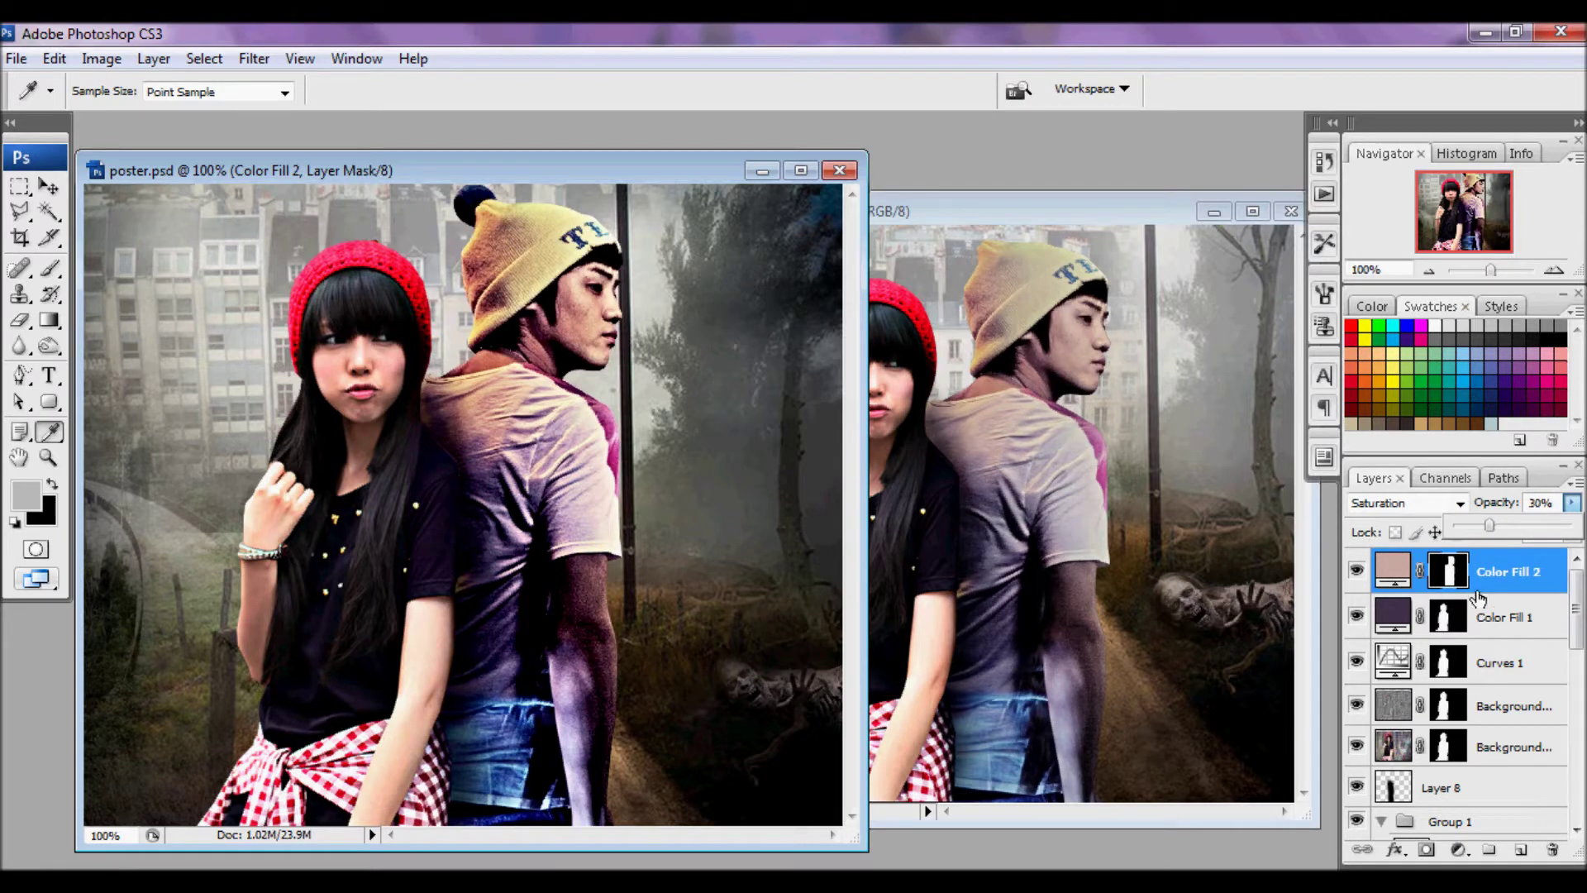
click(1518, 602)
double_click(1376, 569)
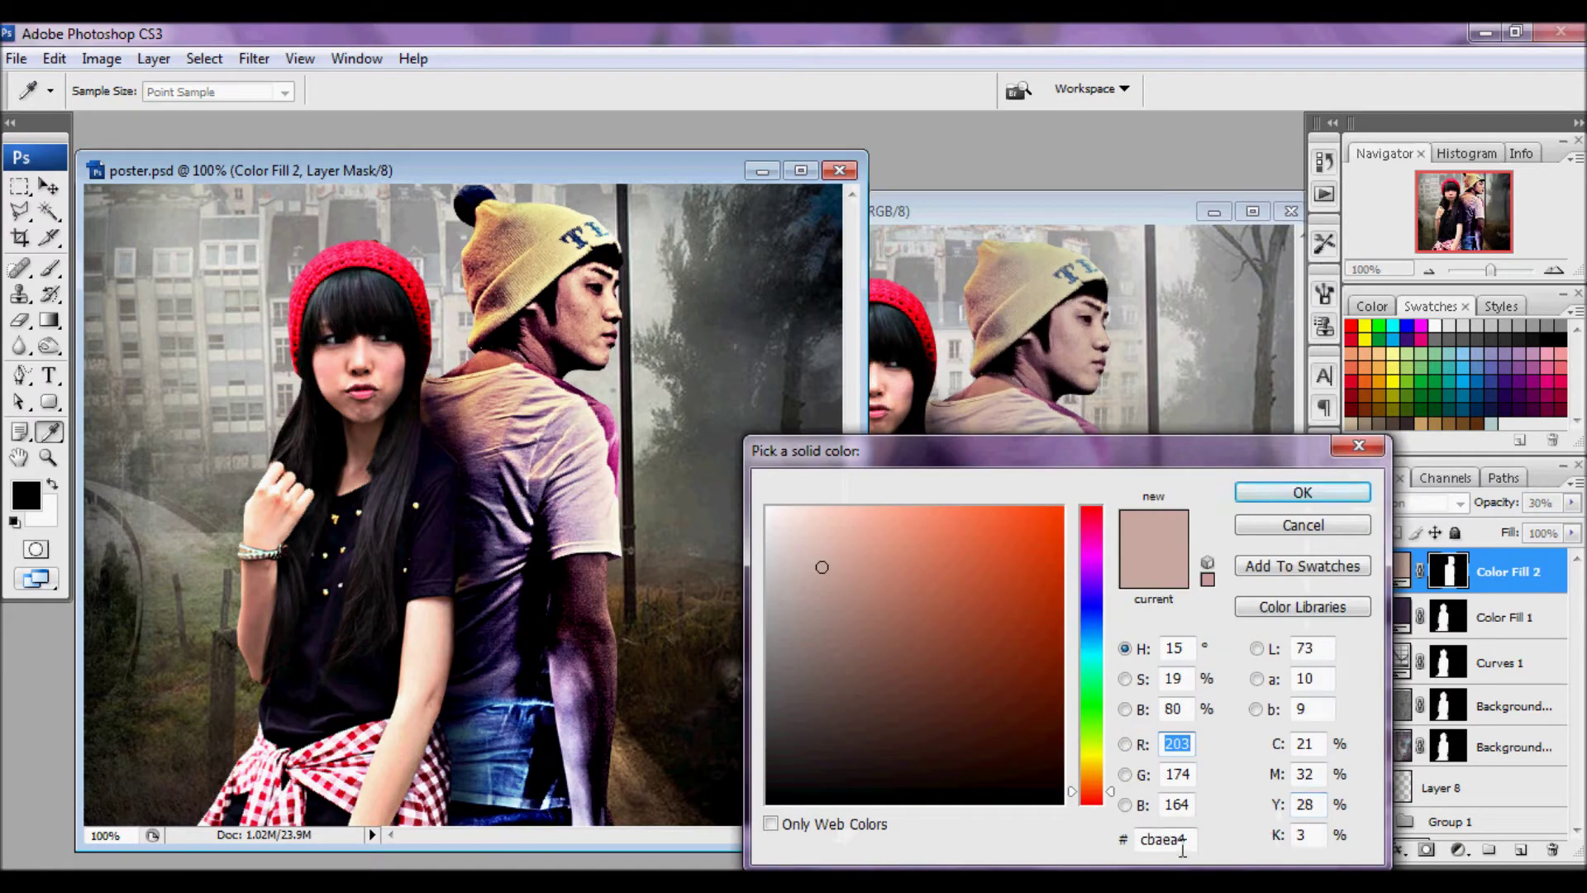
click(1344, 497)
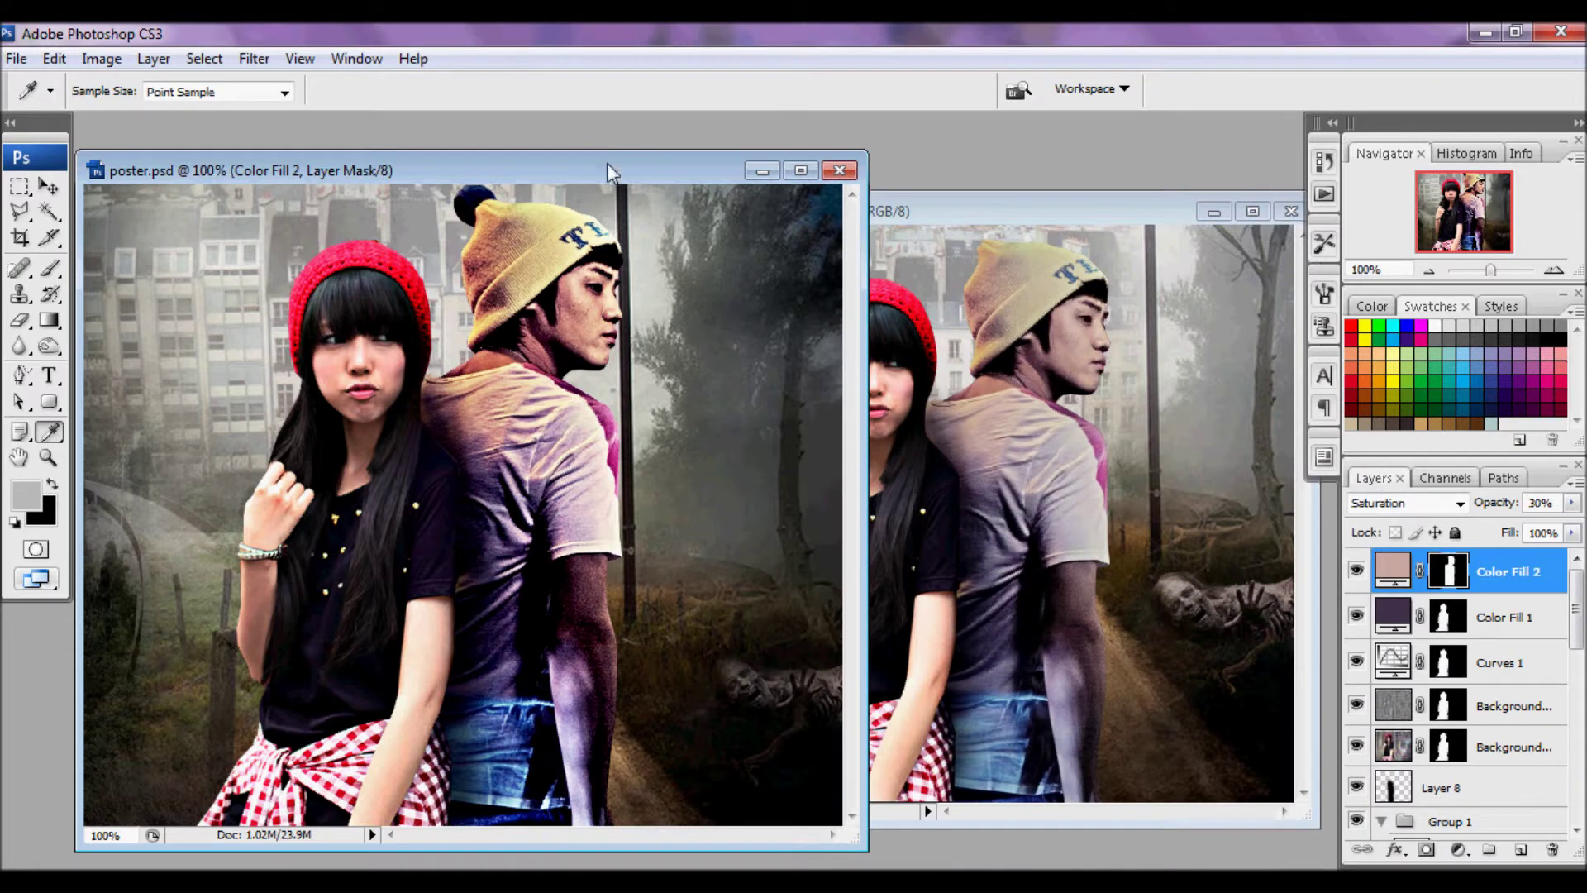
Move Color Fill 2 into Group 1 and collapse the group
scroll(1459, 635, down, 1)
scroll(1467, 654, up, 1)
scroll(1483, 718, down, 5)
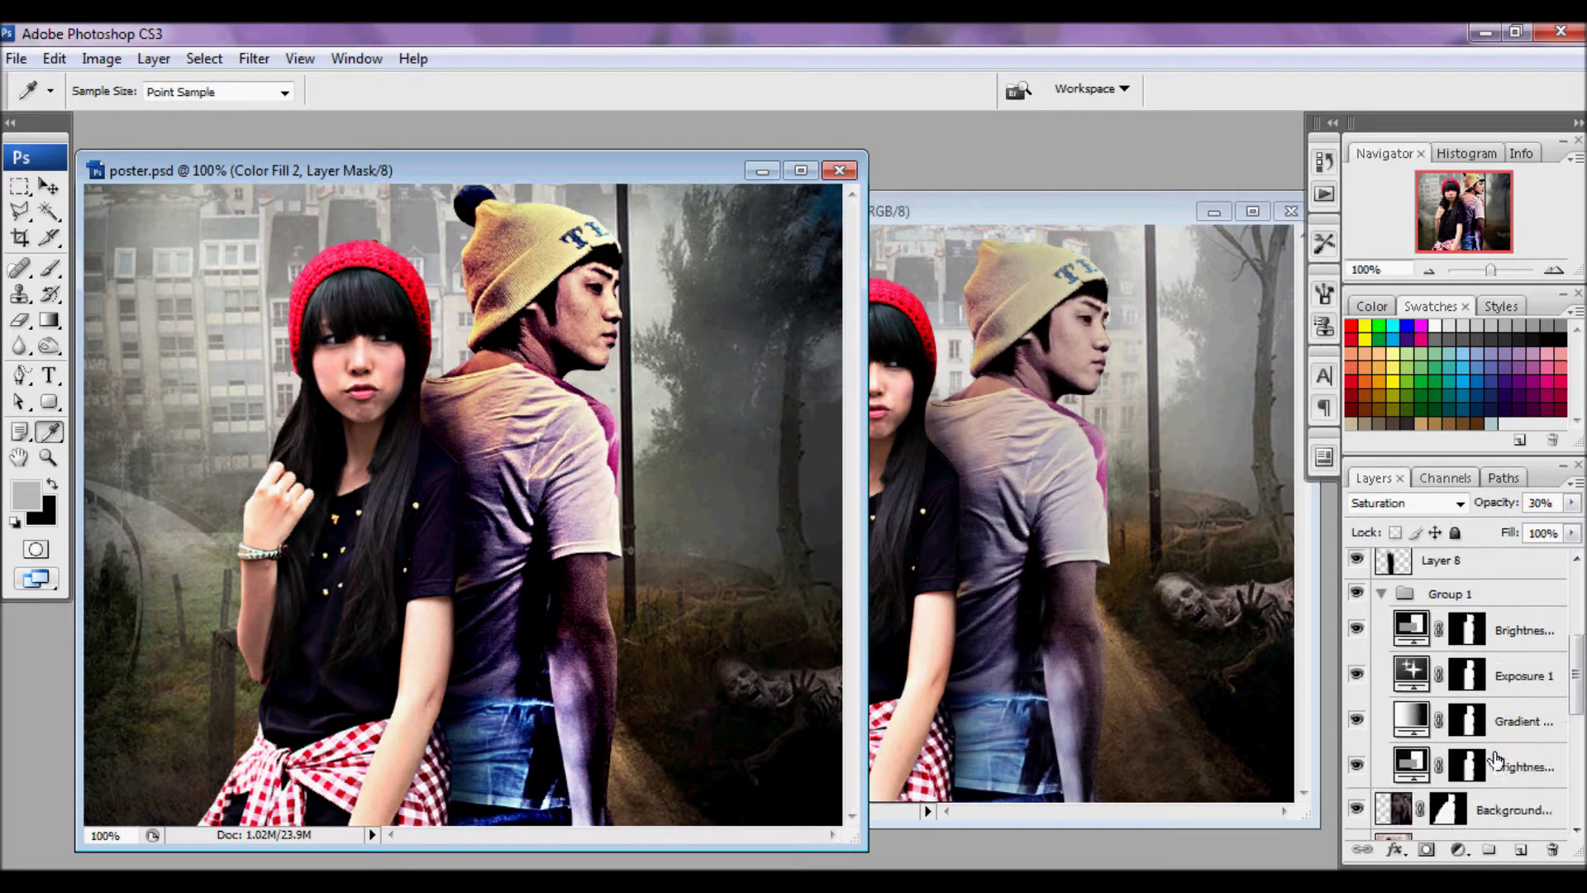
scroll(1492, 745, up, 5)
drag(1499, 569, 1495, 759)
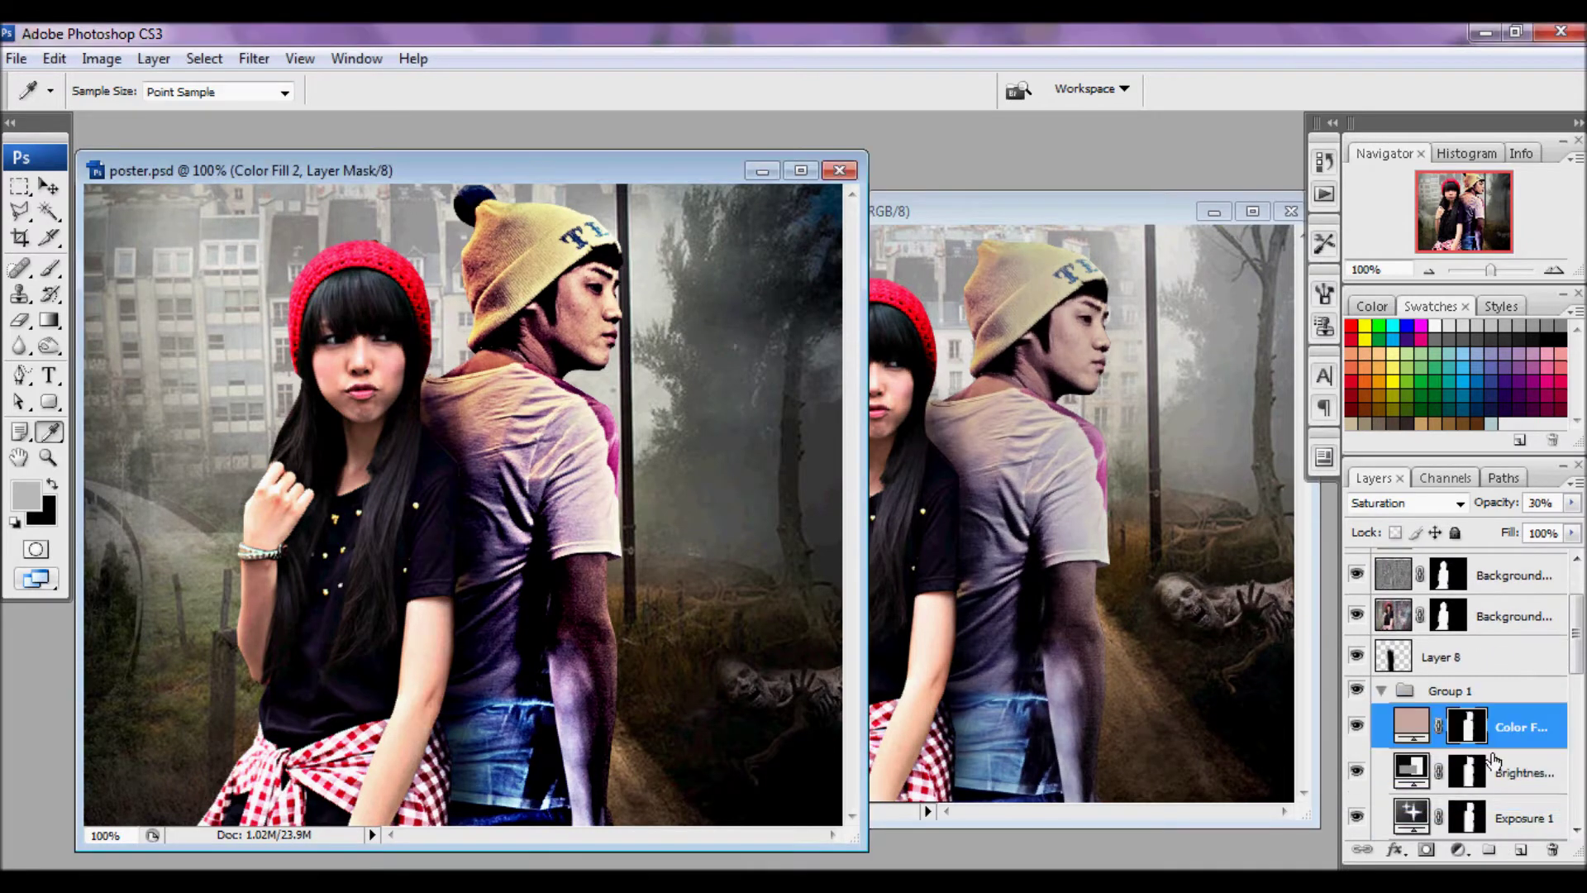
click(1379, 691)
Group Color Fill 1, Curves 1 and Background copy 2 into Group 2, then show Yoseob Fic.psd
scroll(1406, 686, up, 3)
click(1493, 660)
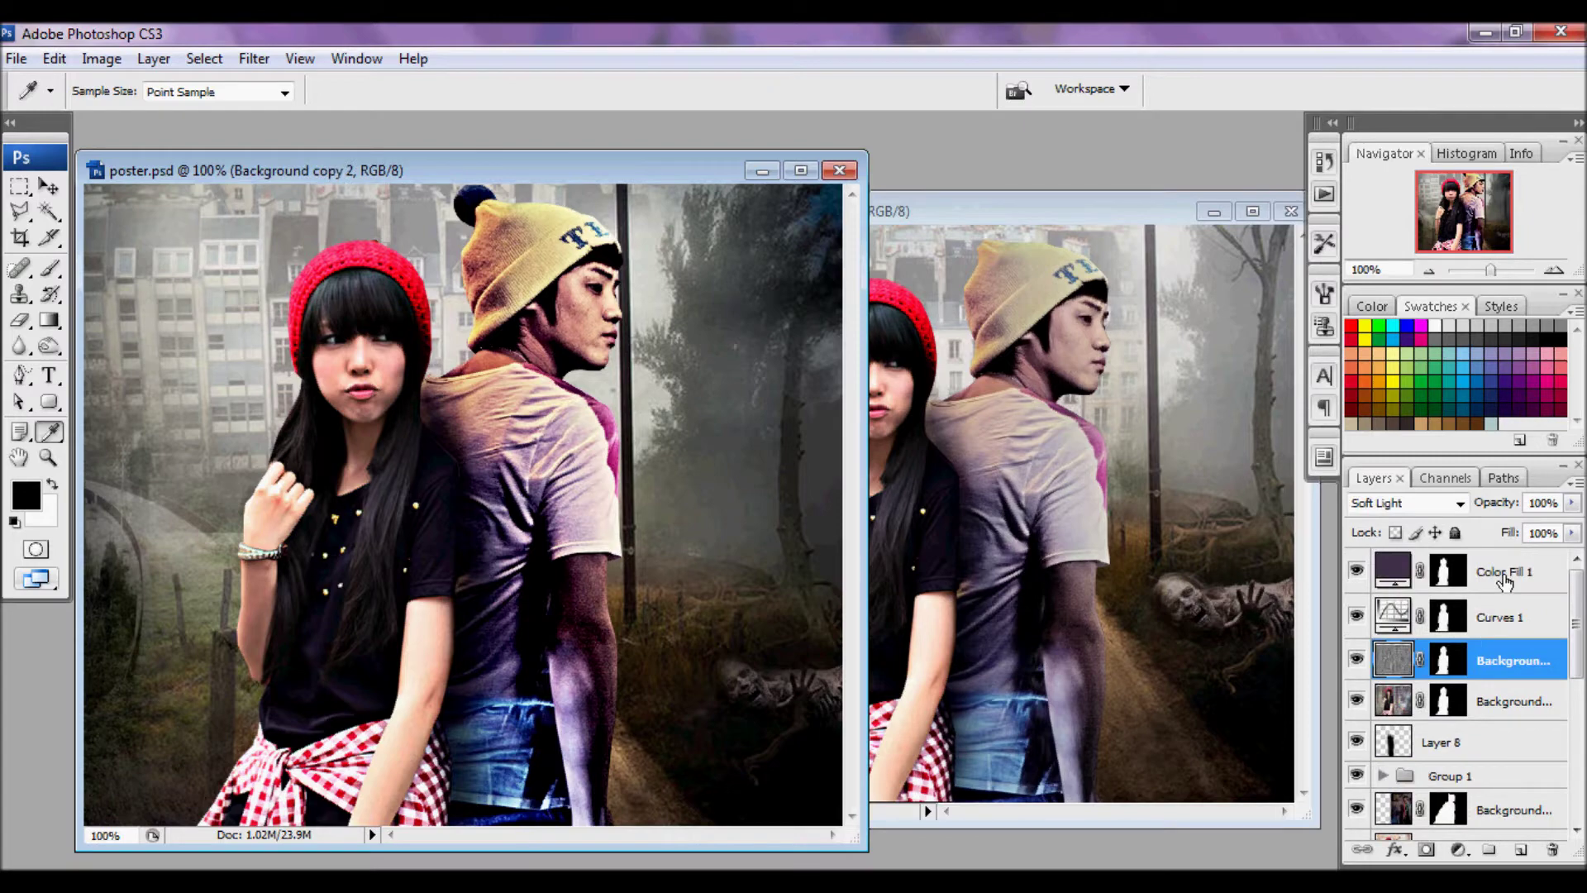
shift+click(1505, 581)
key(ctrl+g)
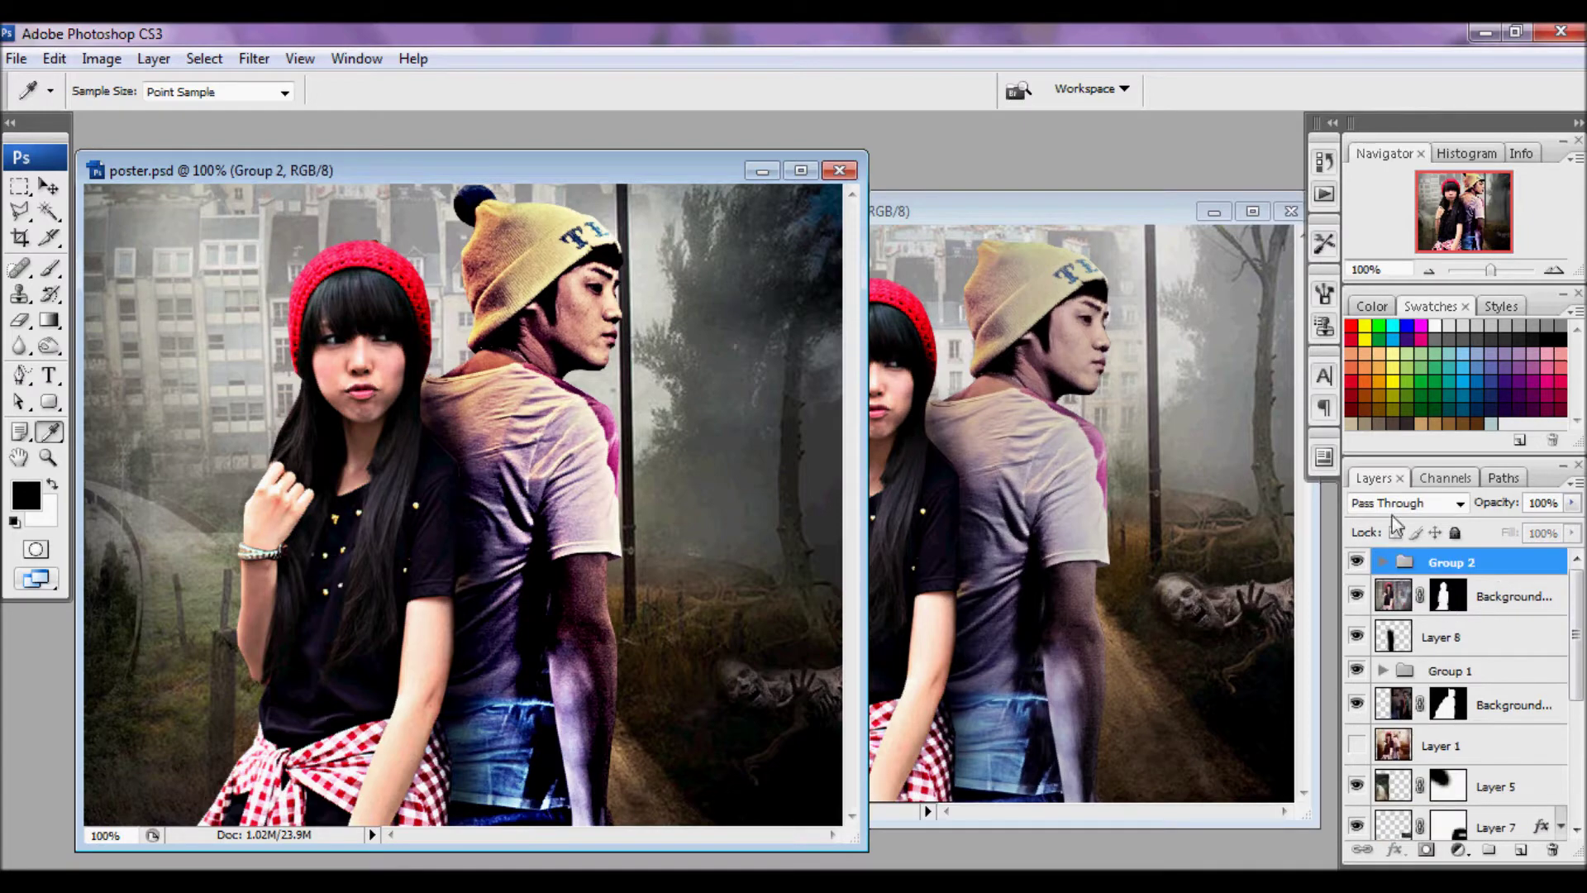
click(1129, 240)
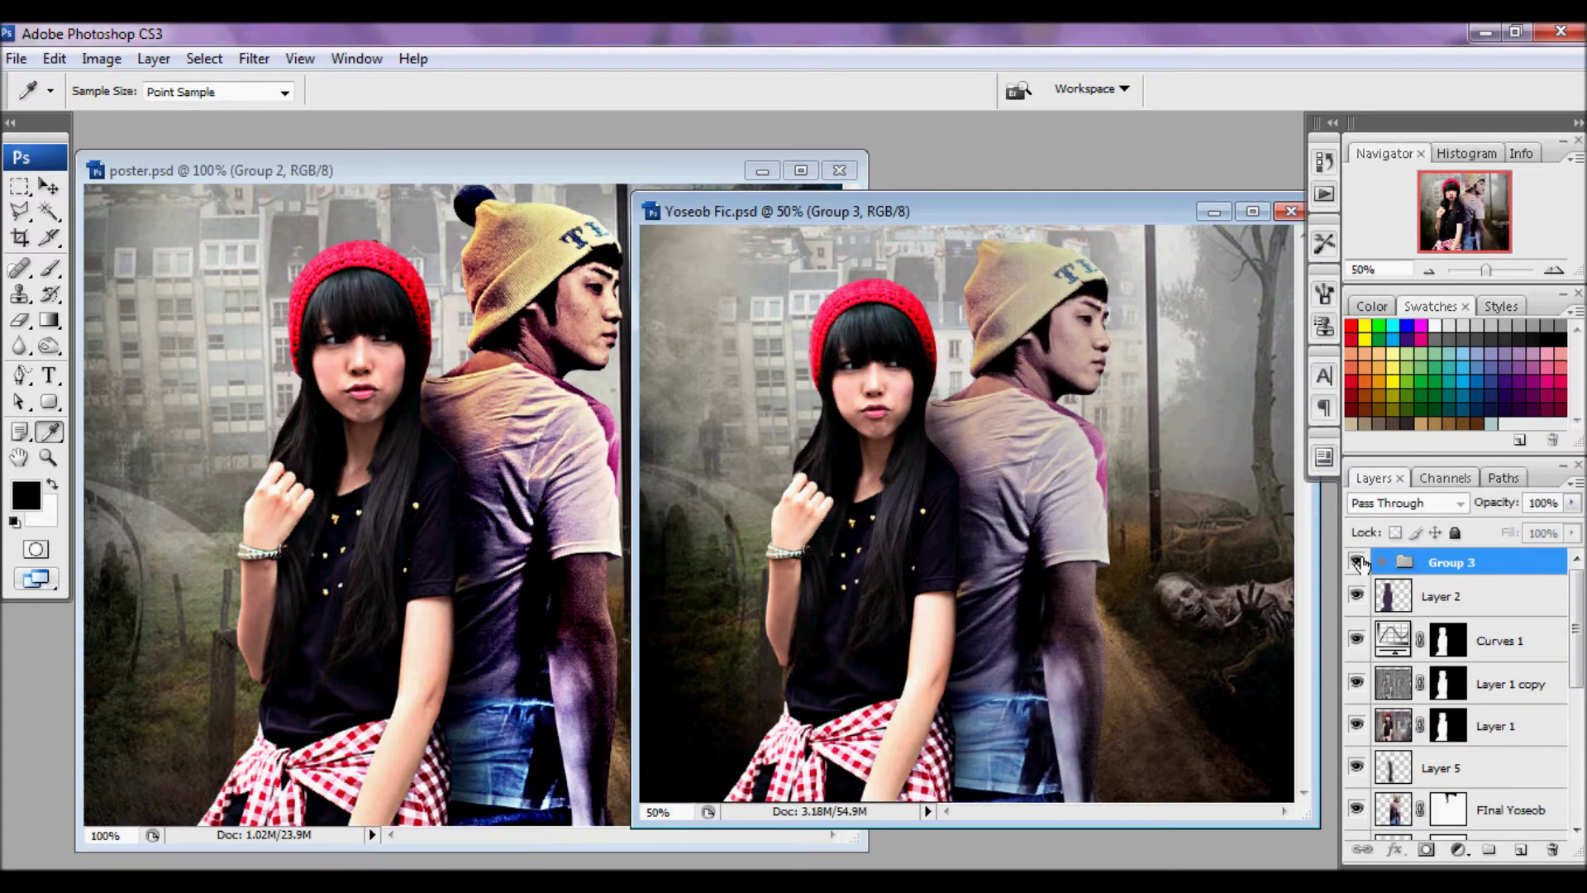
click(1357, 561)
click(1378, 565)
scroll(1439, 668, down, 3)
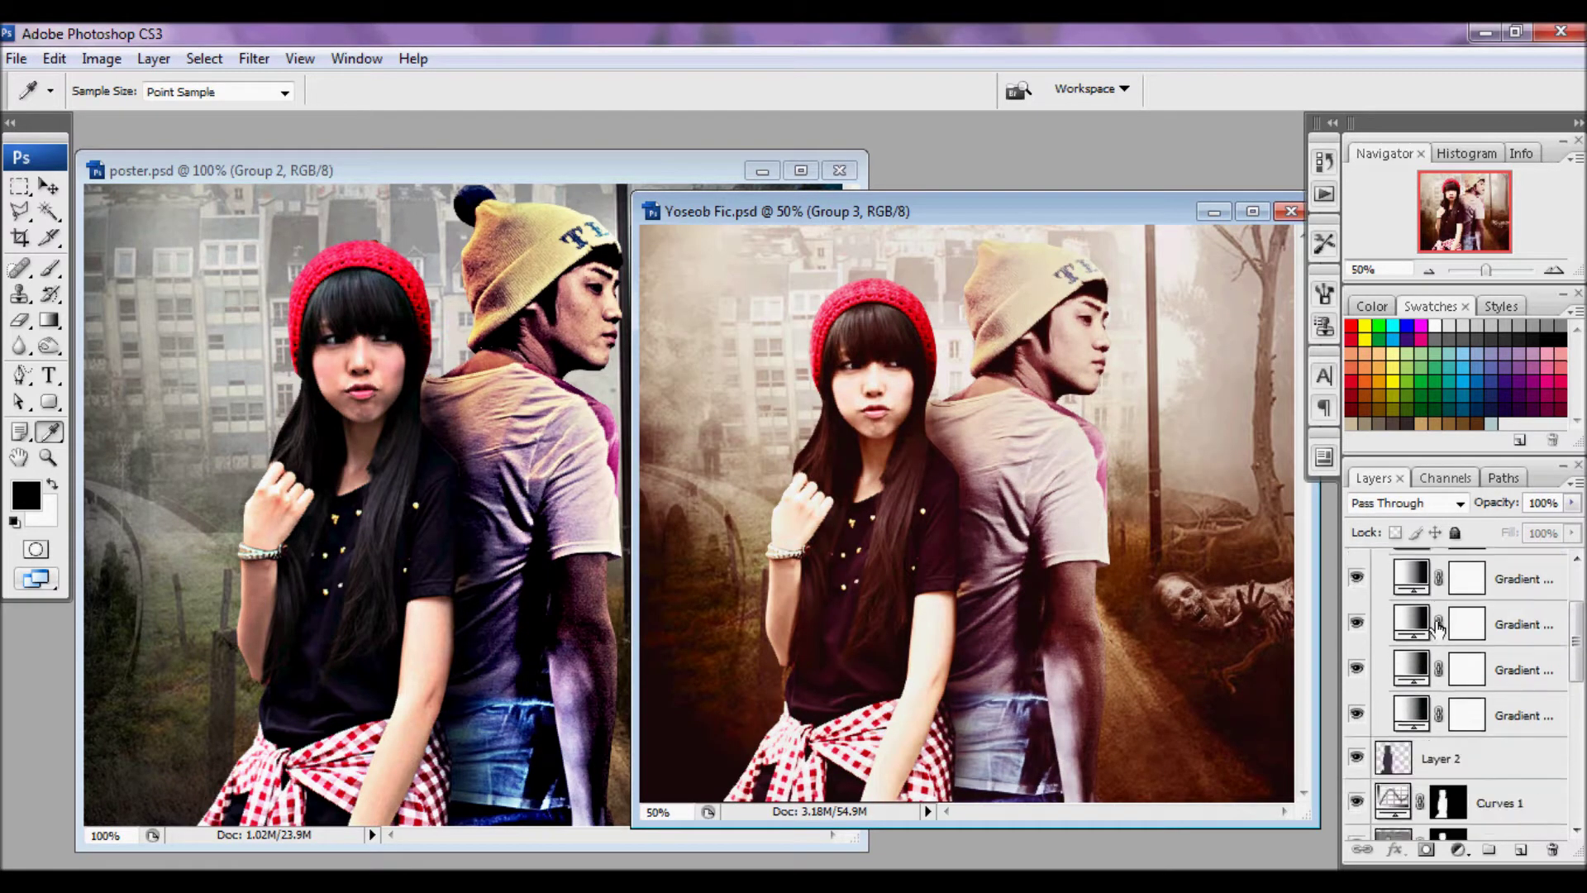
click(1420, 686)
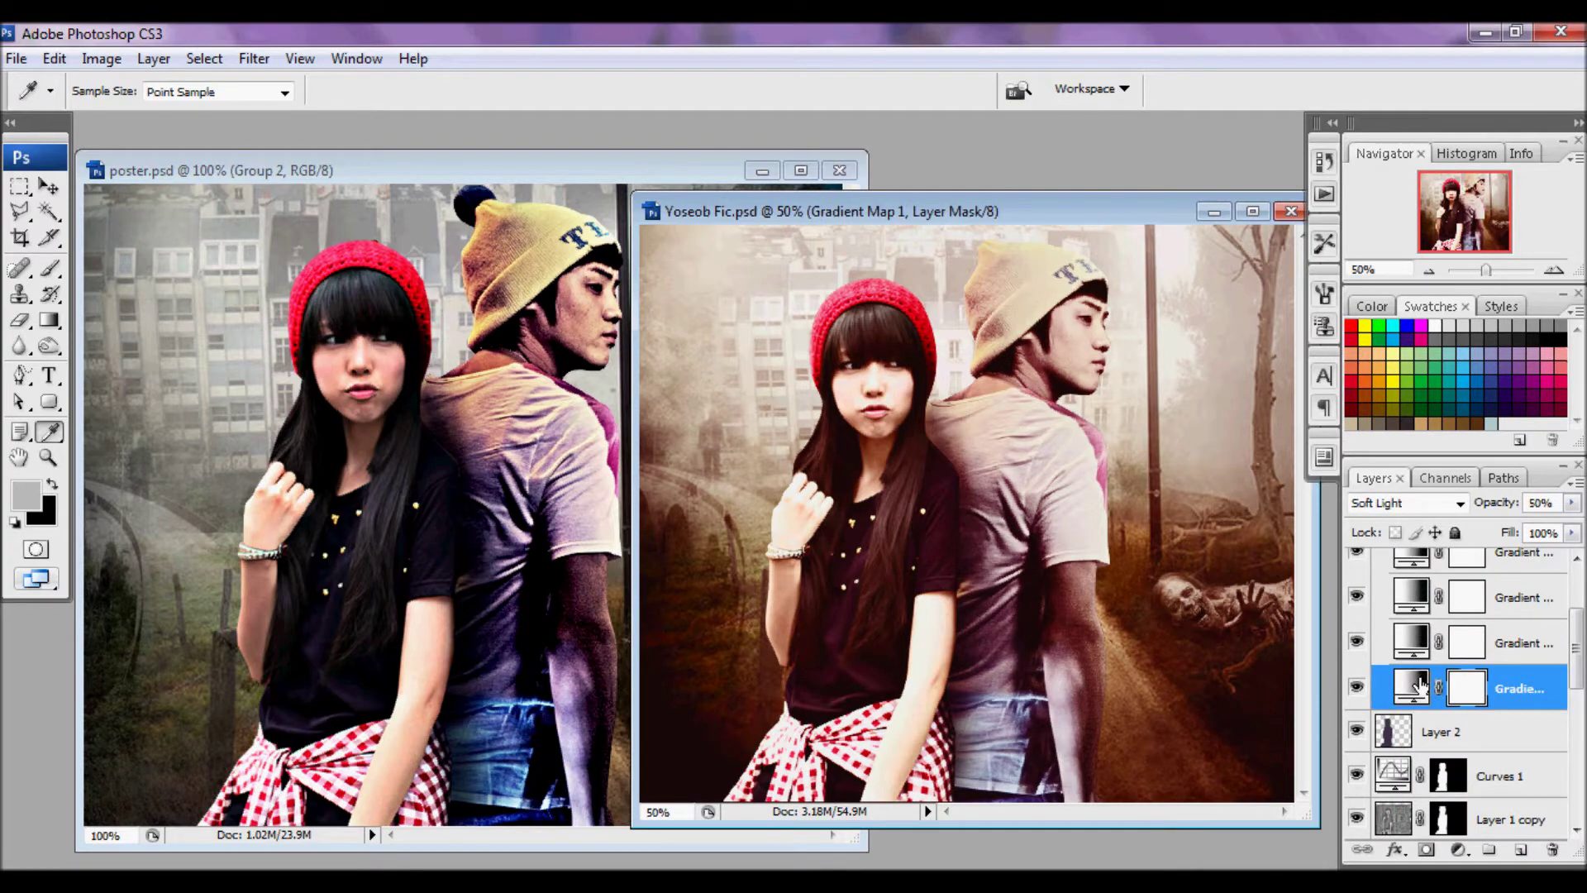
double_click(1421, 686)
click(1257, 255)
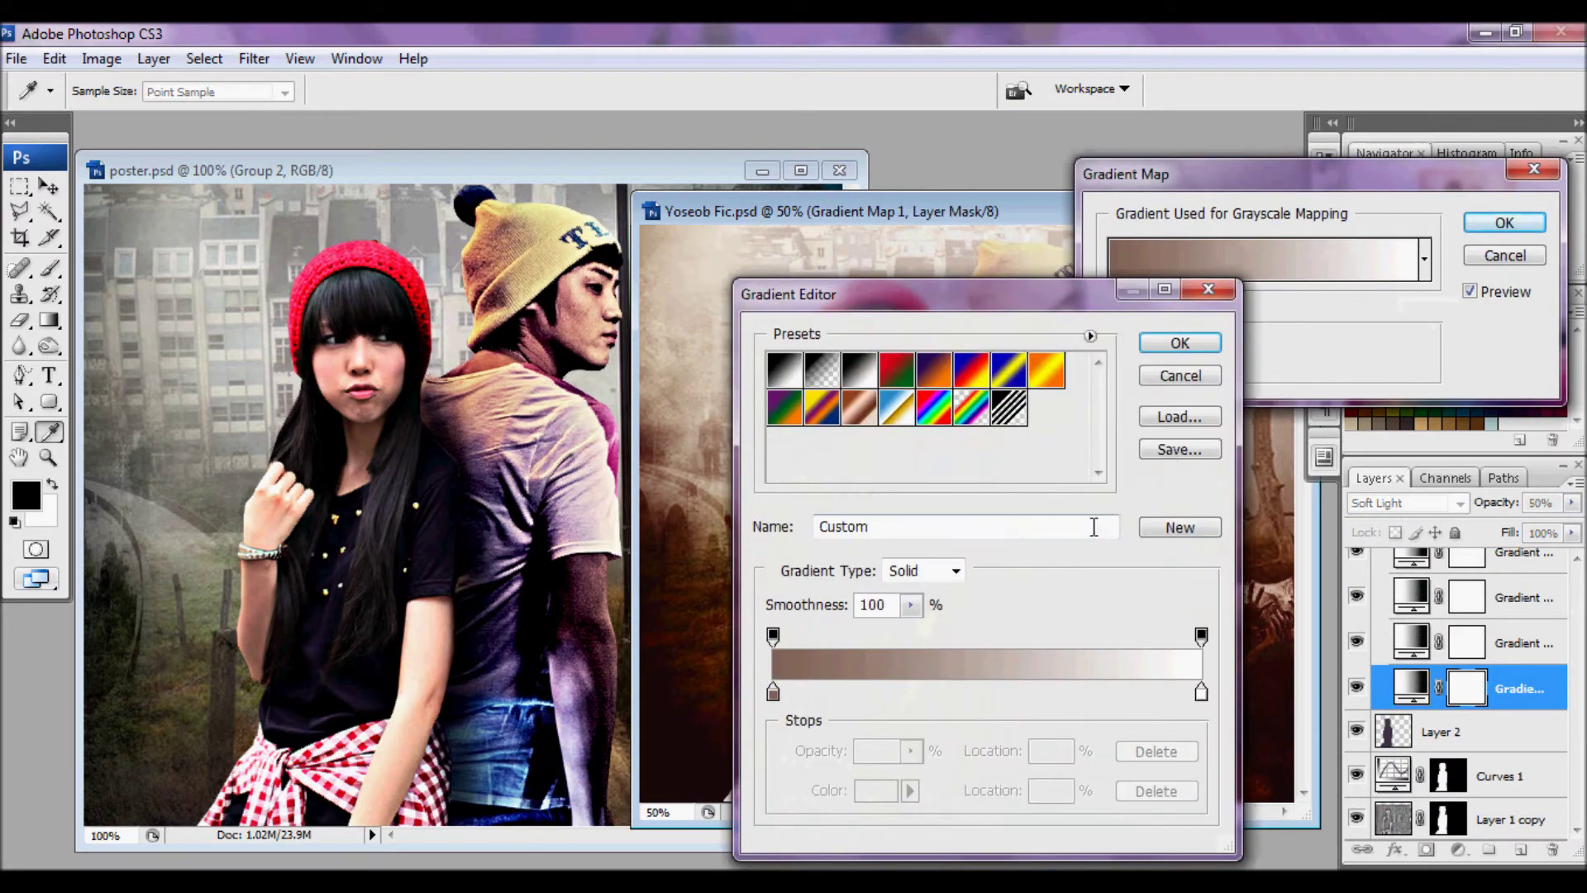
click(774, 693)
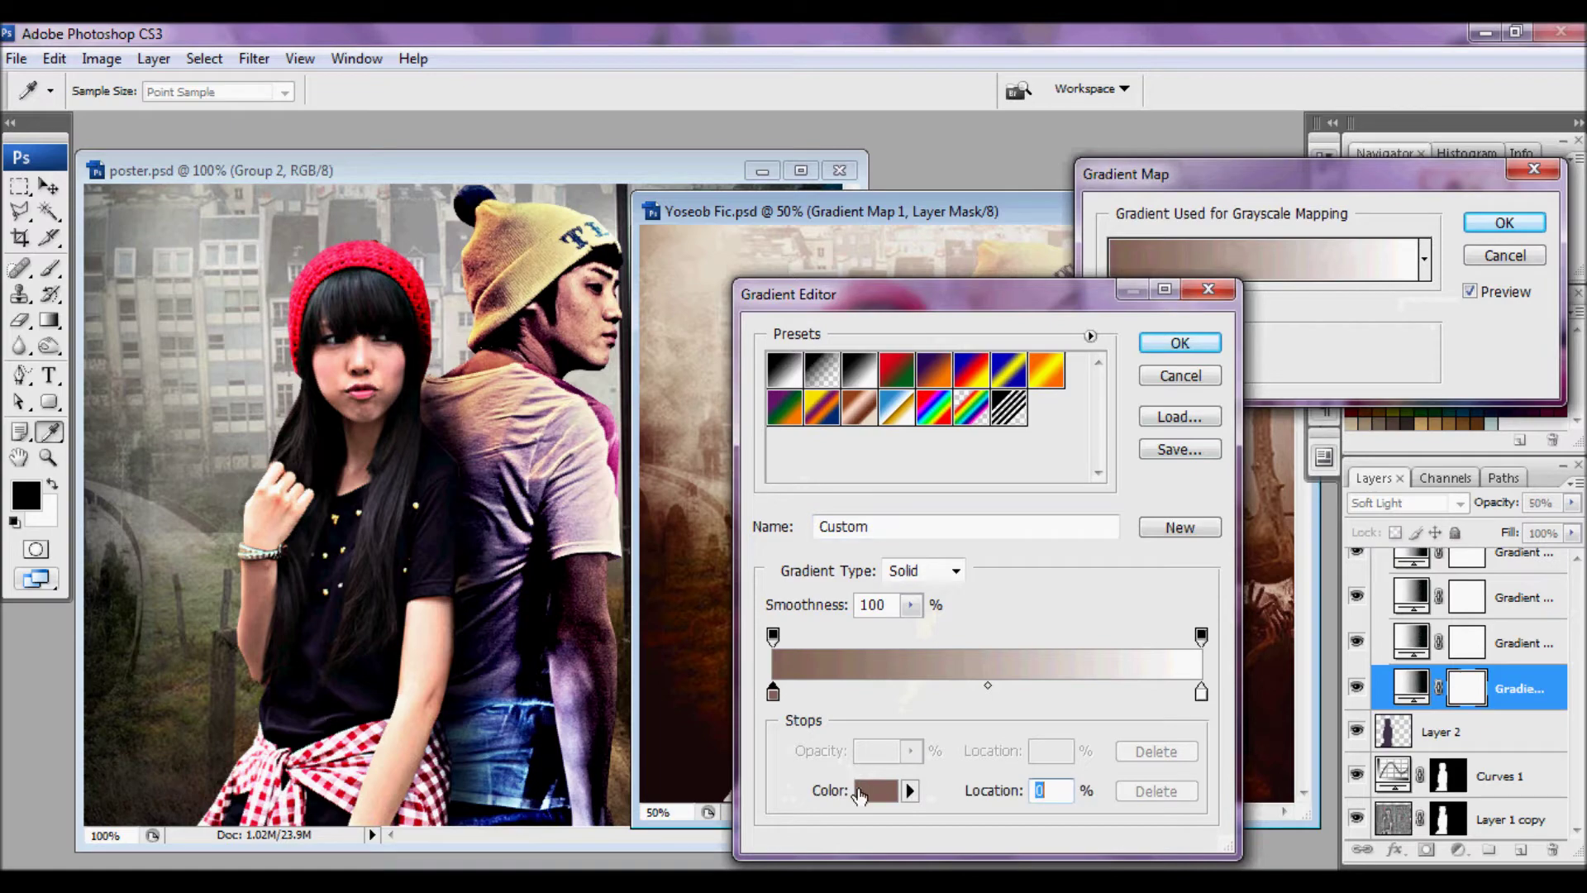
click(876, 791)
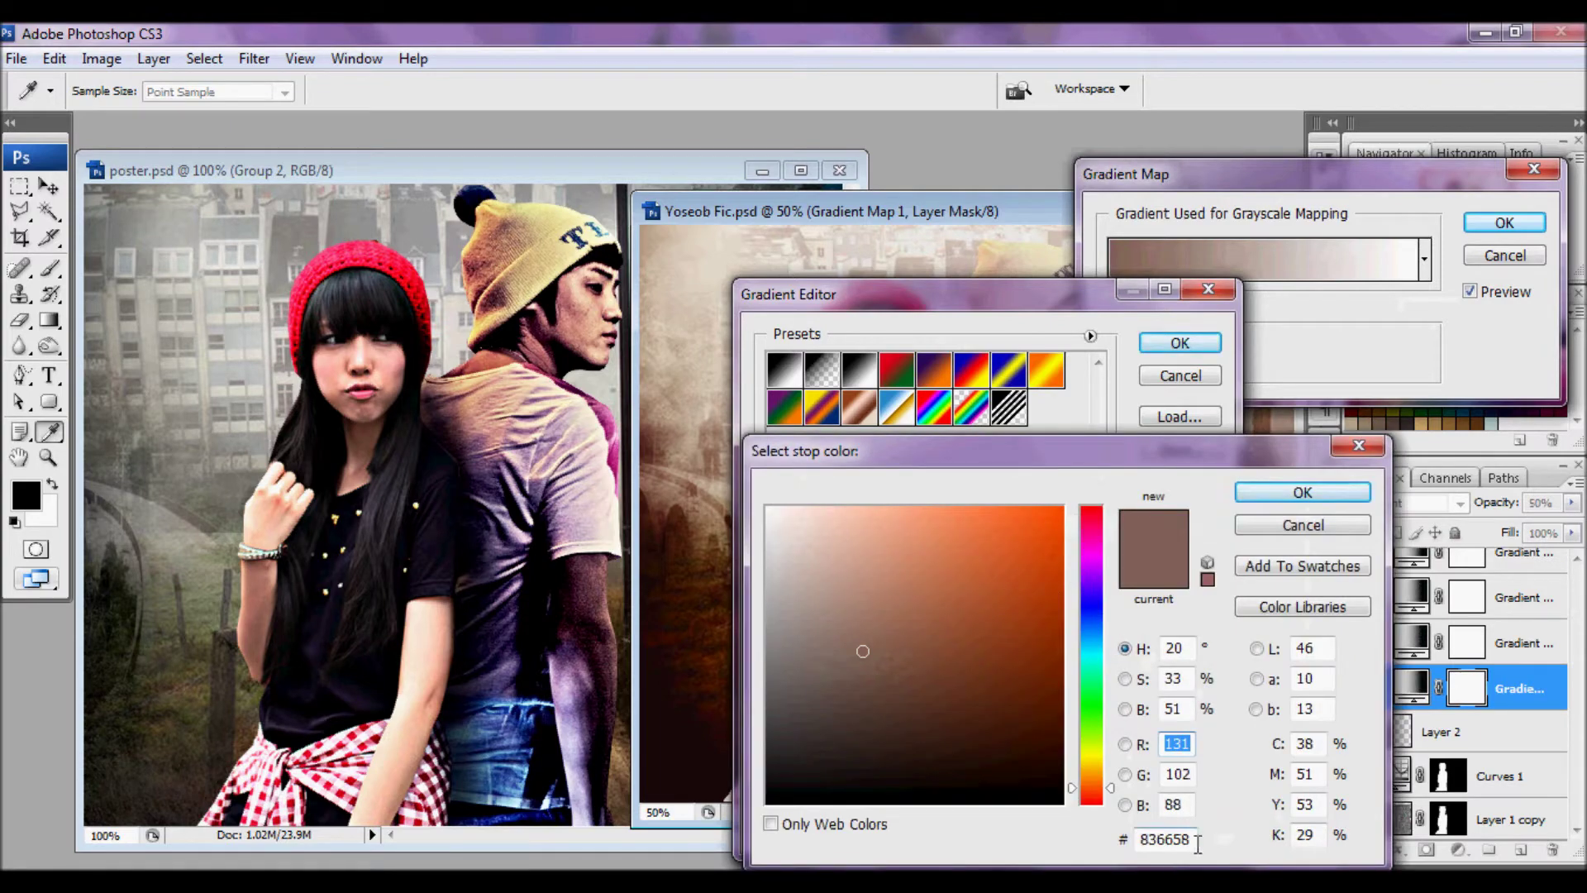
drag(1139, 839, 1162, 839)
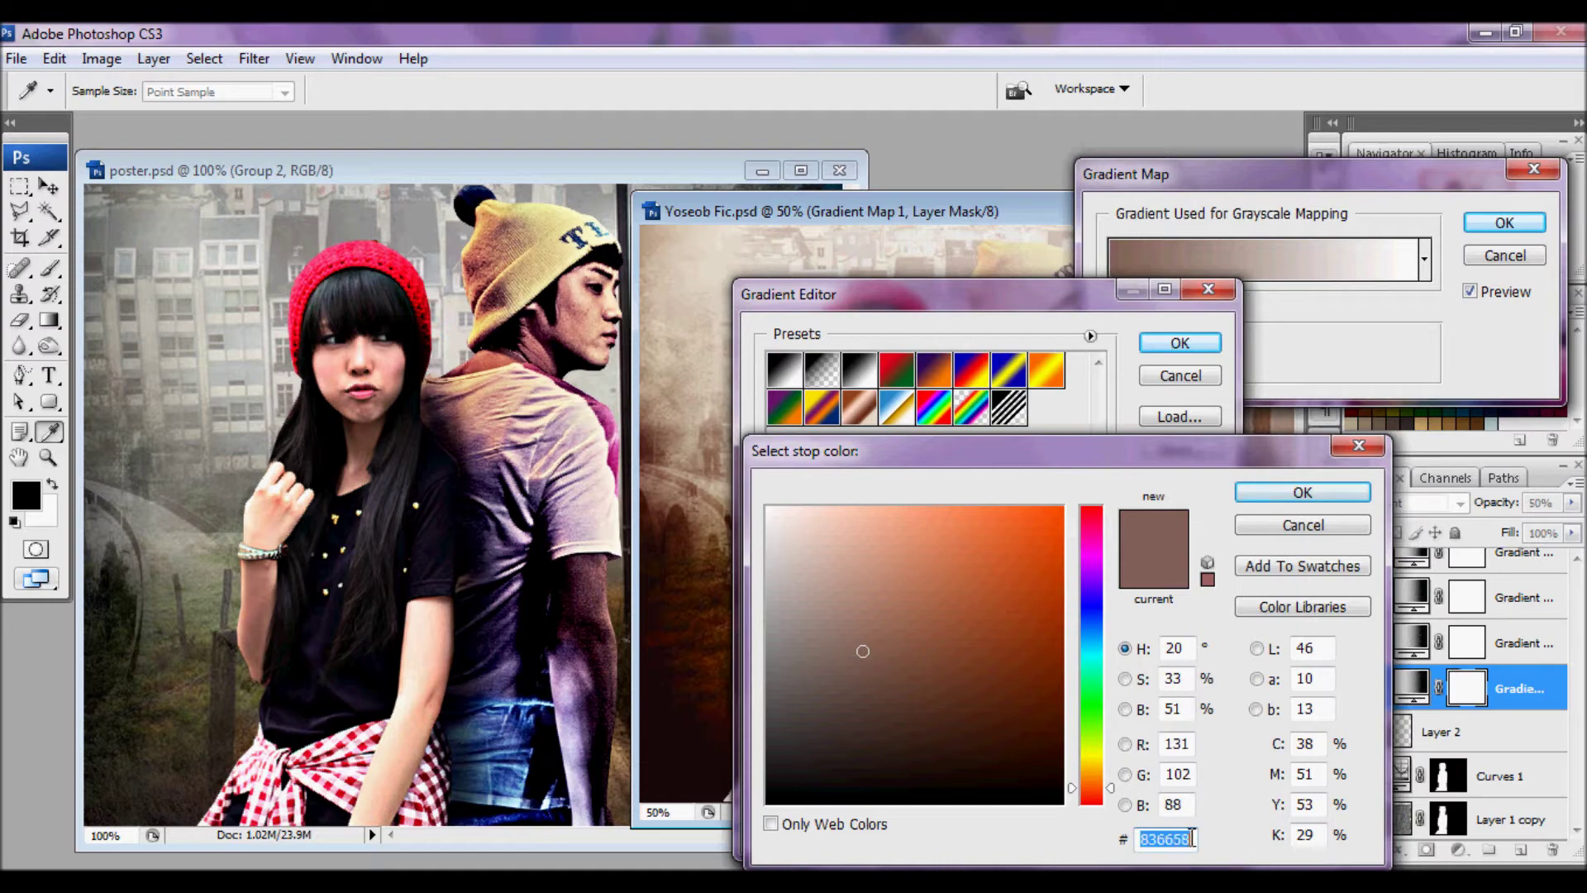
click(1271, 494)
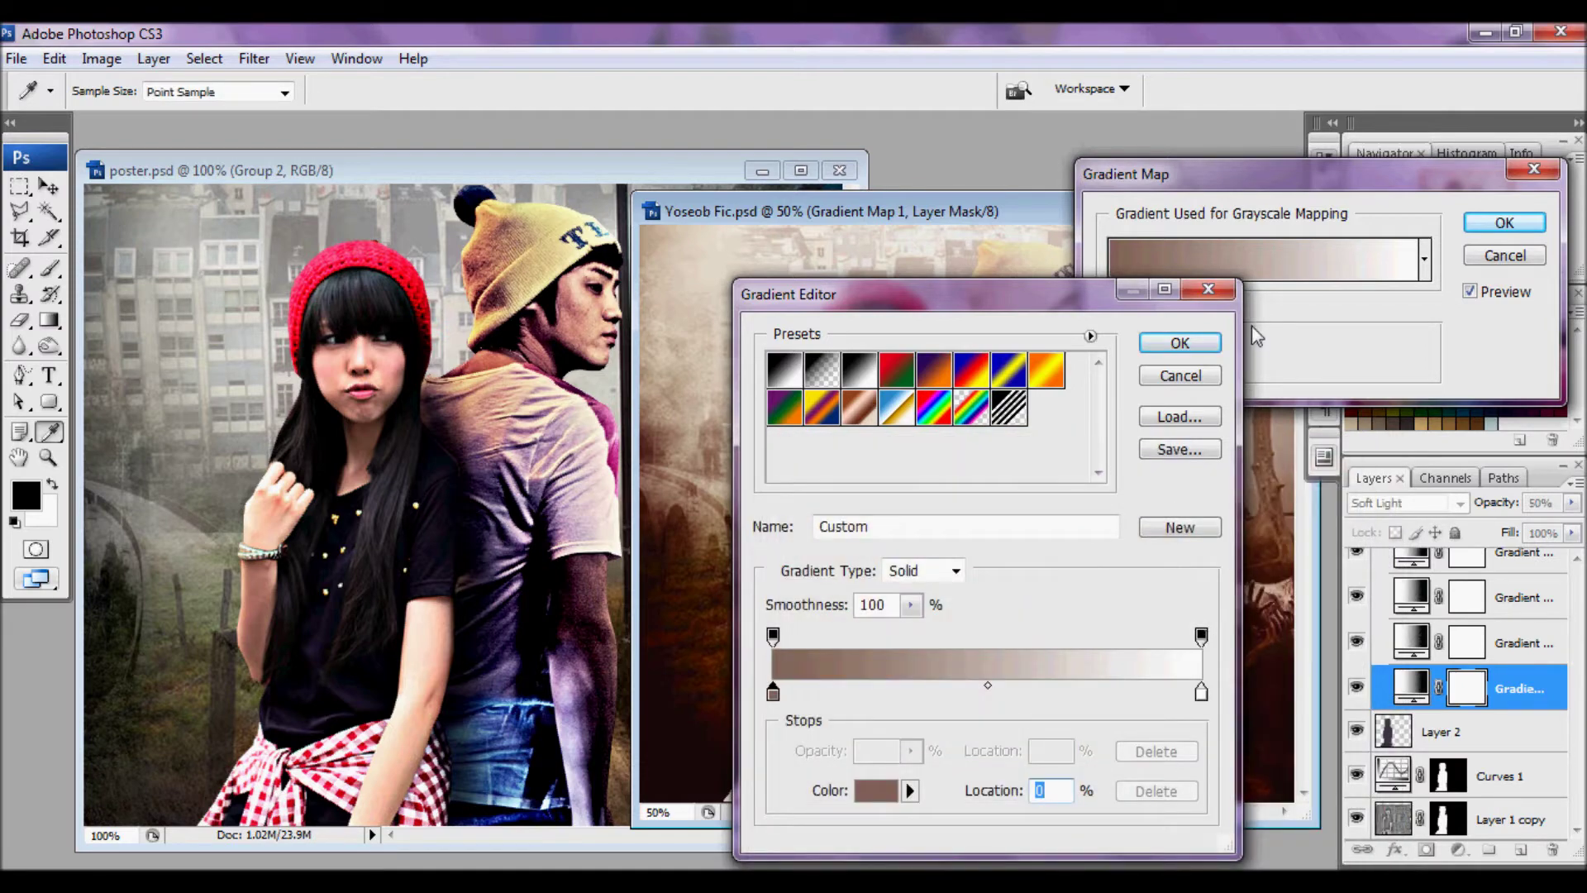
click(1182, 342)
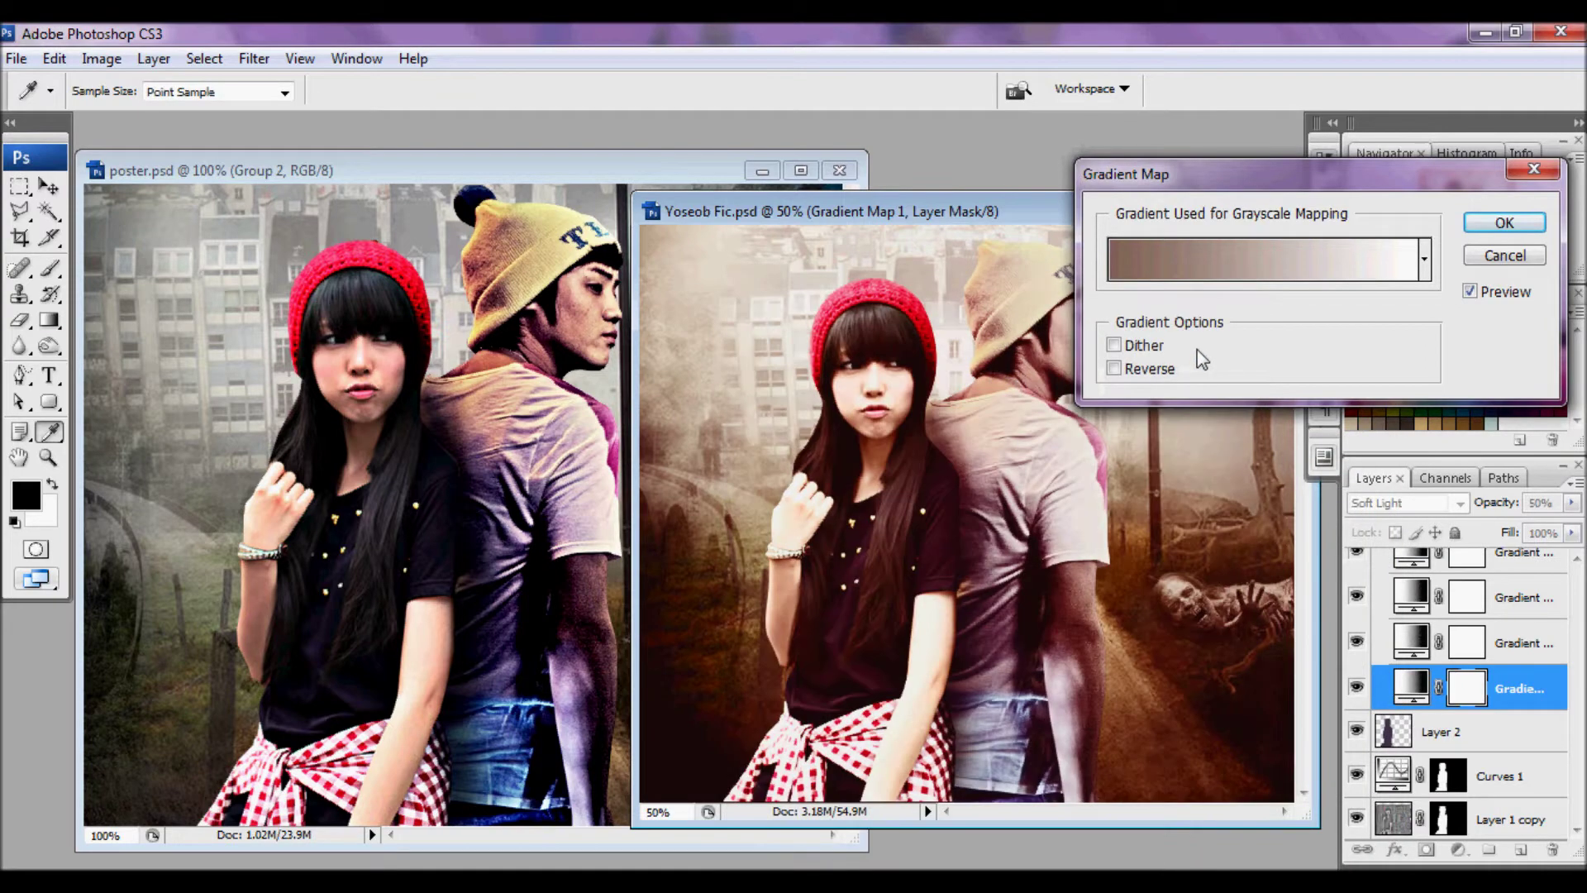
click(1493, 228)
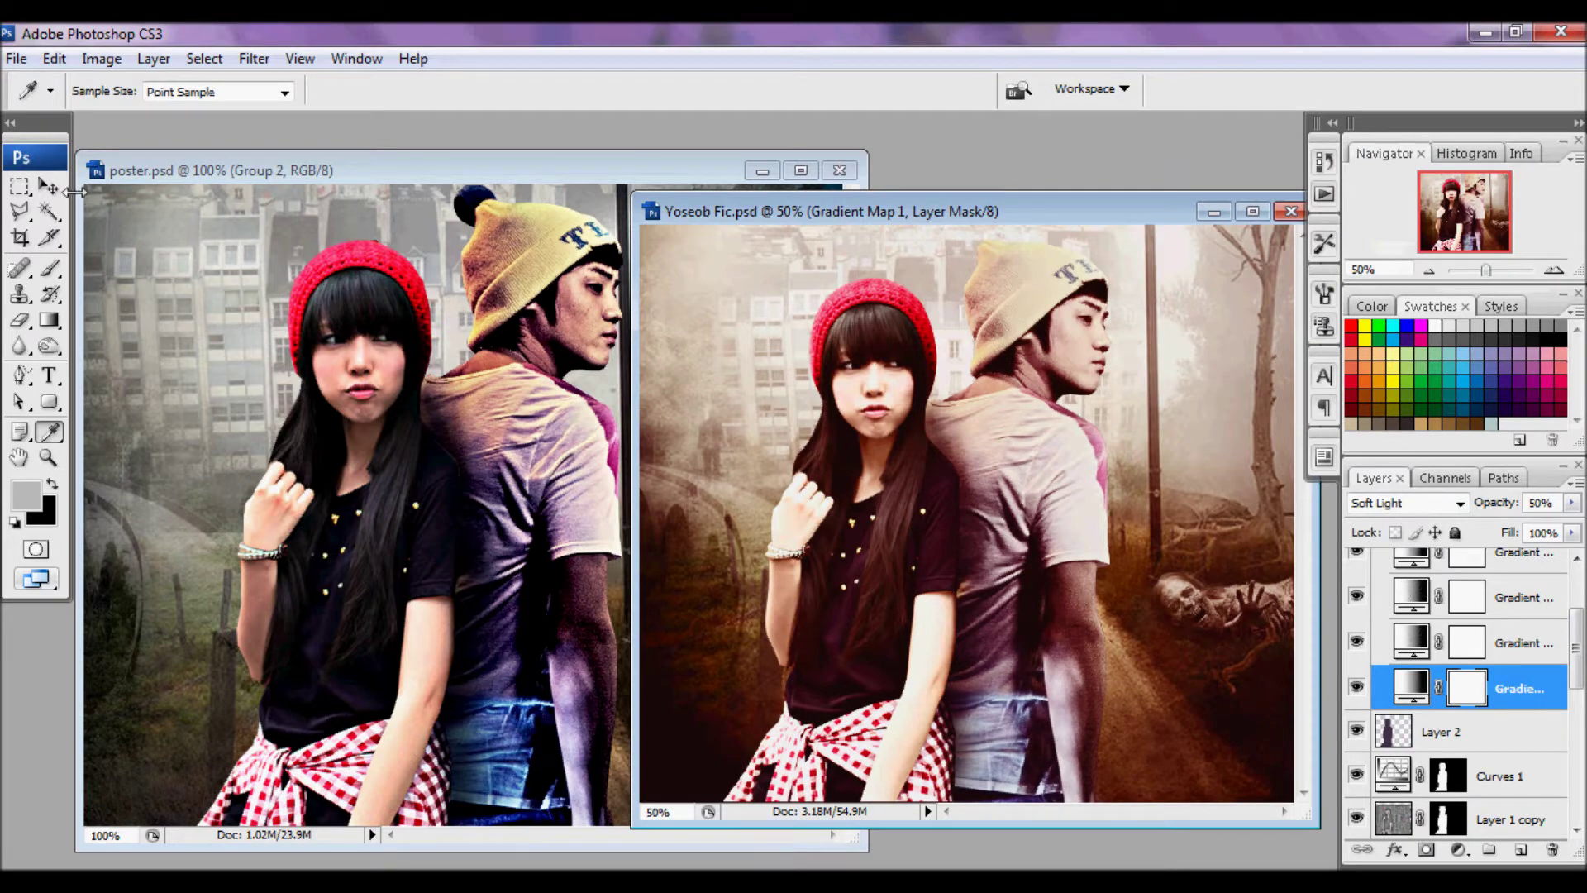
click(49, 186)
Copy Gradient Map 1 to the poster, then set Gradient Map 2 to the Black, White preset and copy it too
drag(988, 548, 406, 516)
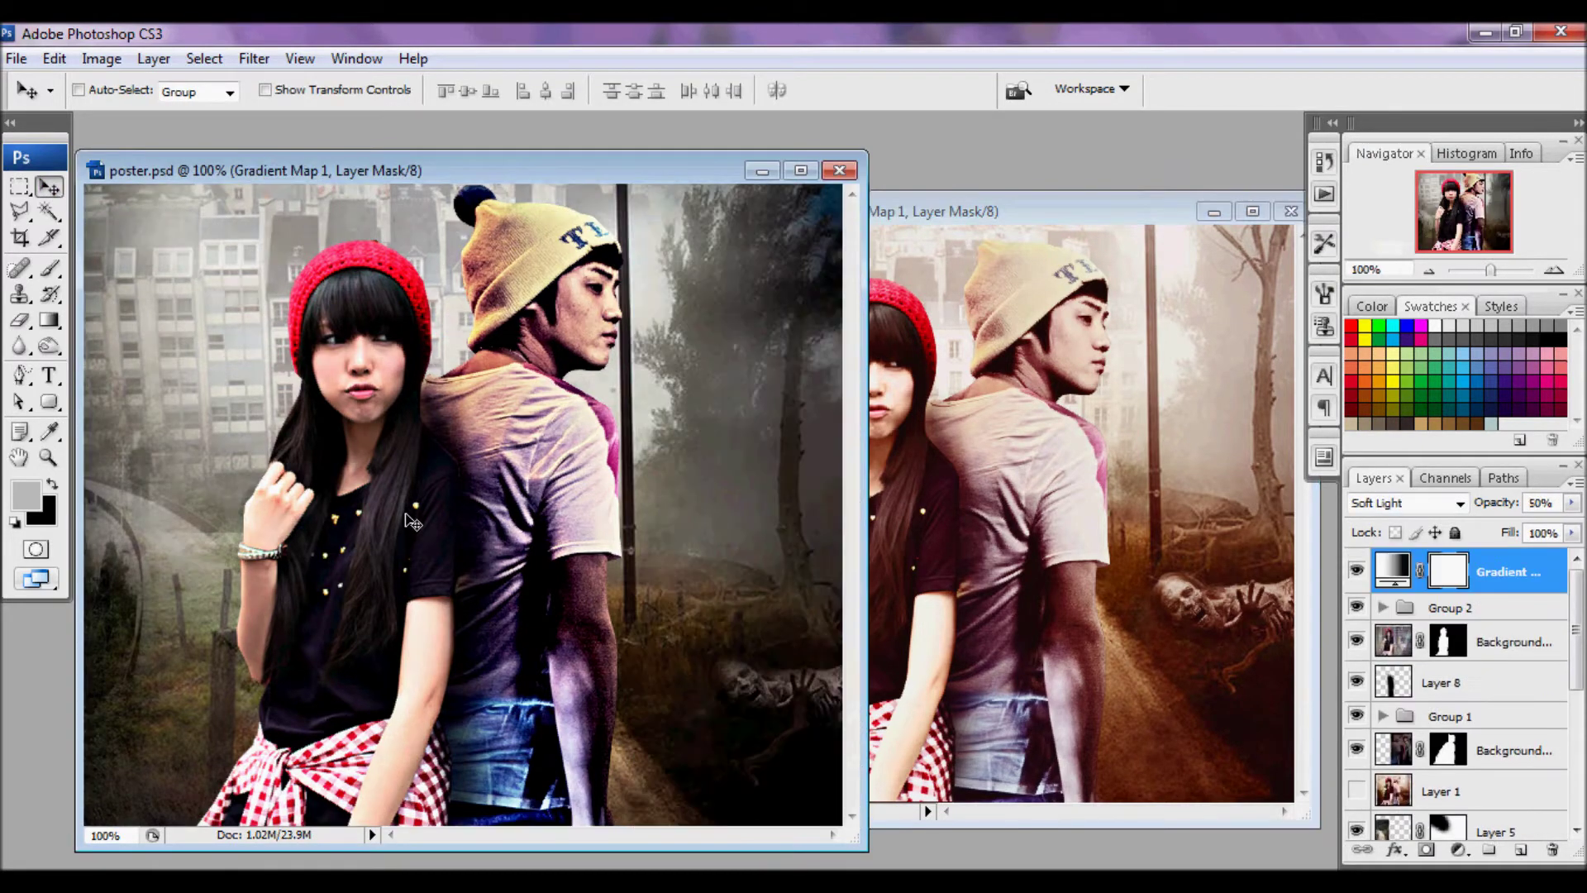
click(1209, 463)
double_click(1411, 772)
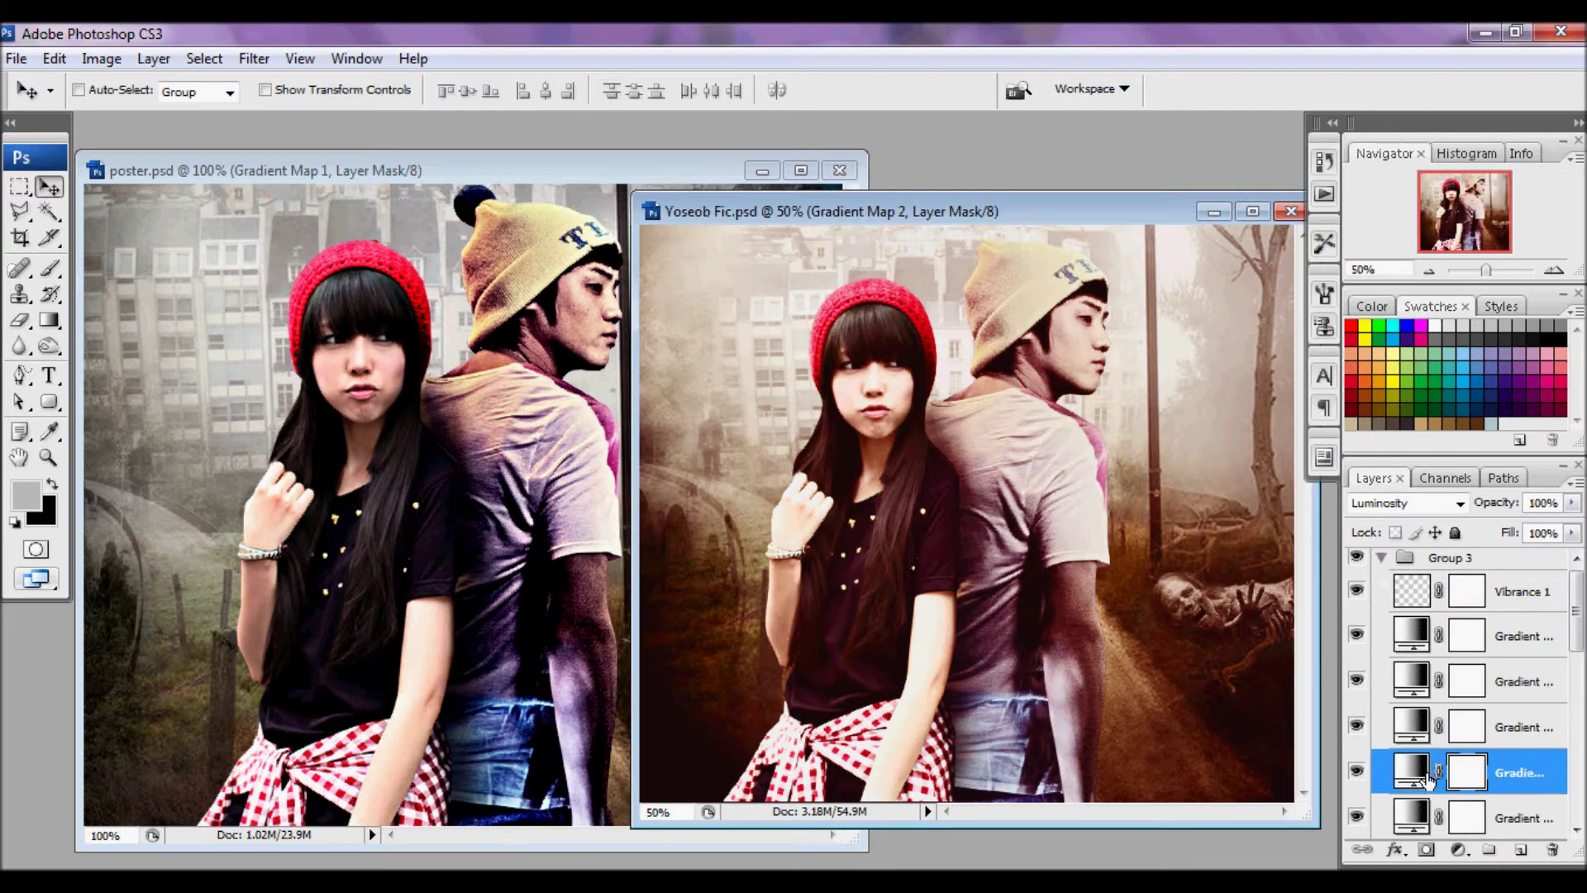
click(1252, 261)
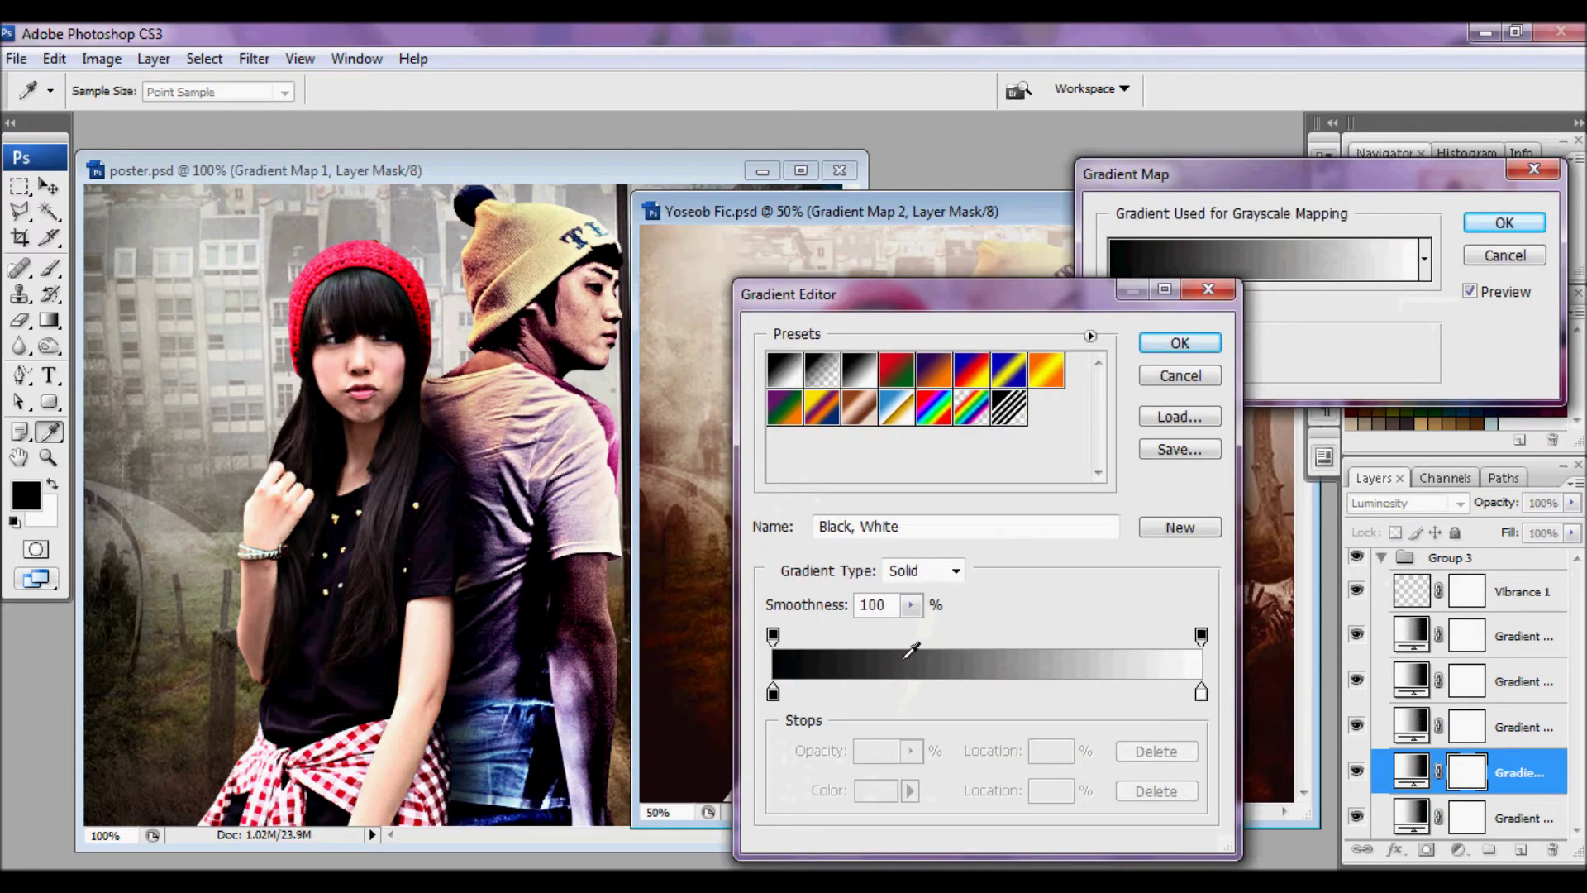
click(773, 692)
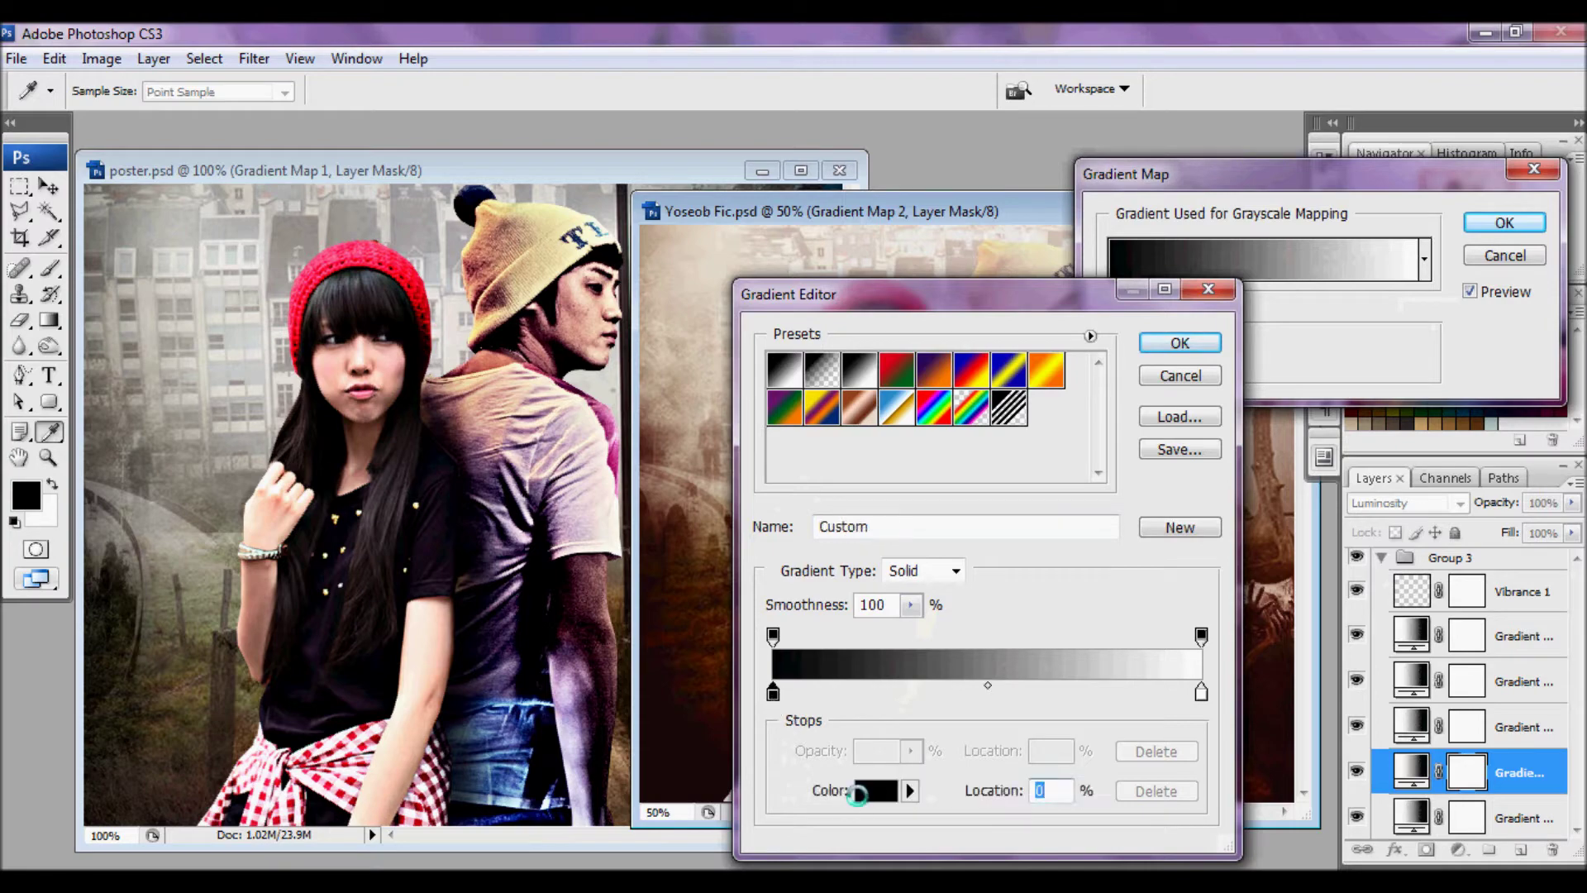
click(860, 797)
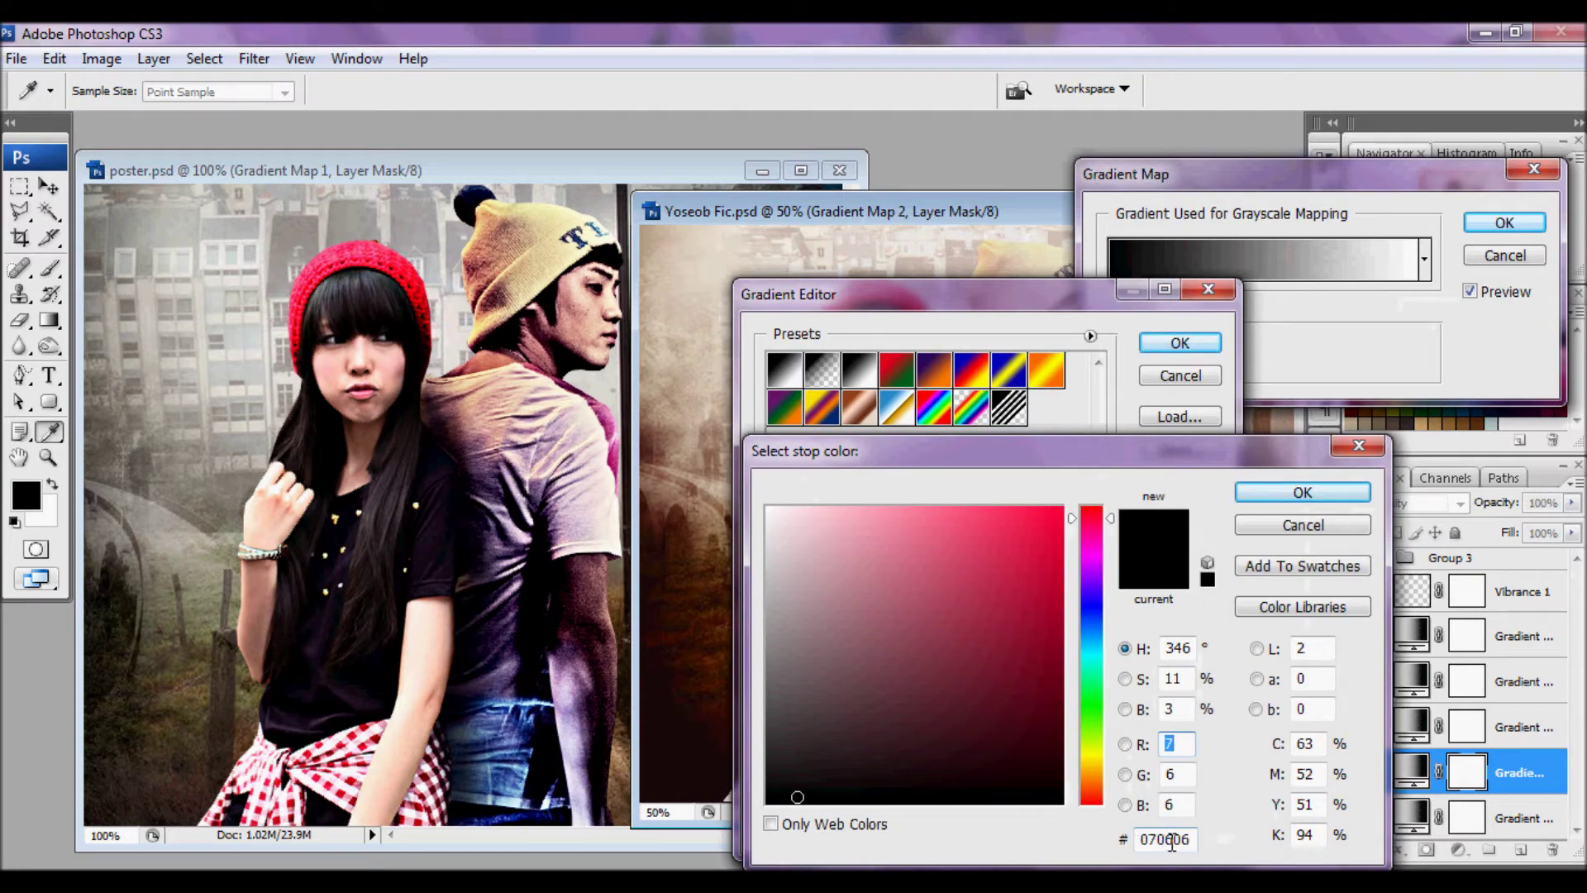
click(1265, 533)
click(852, 372)
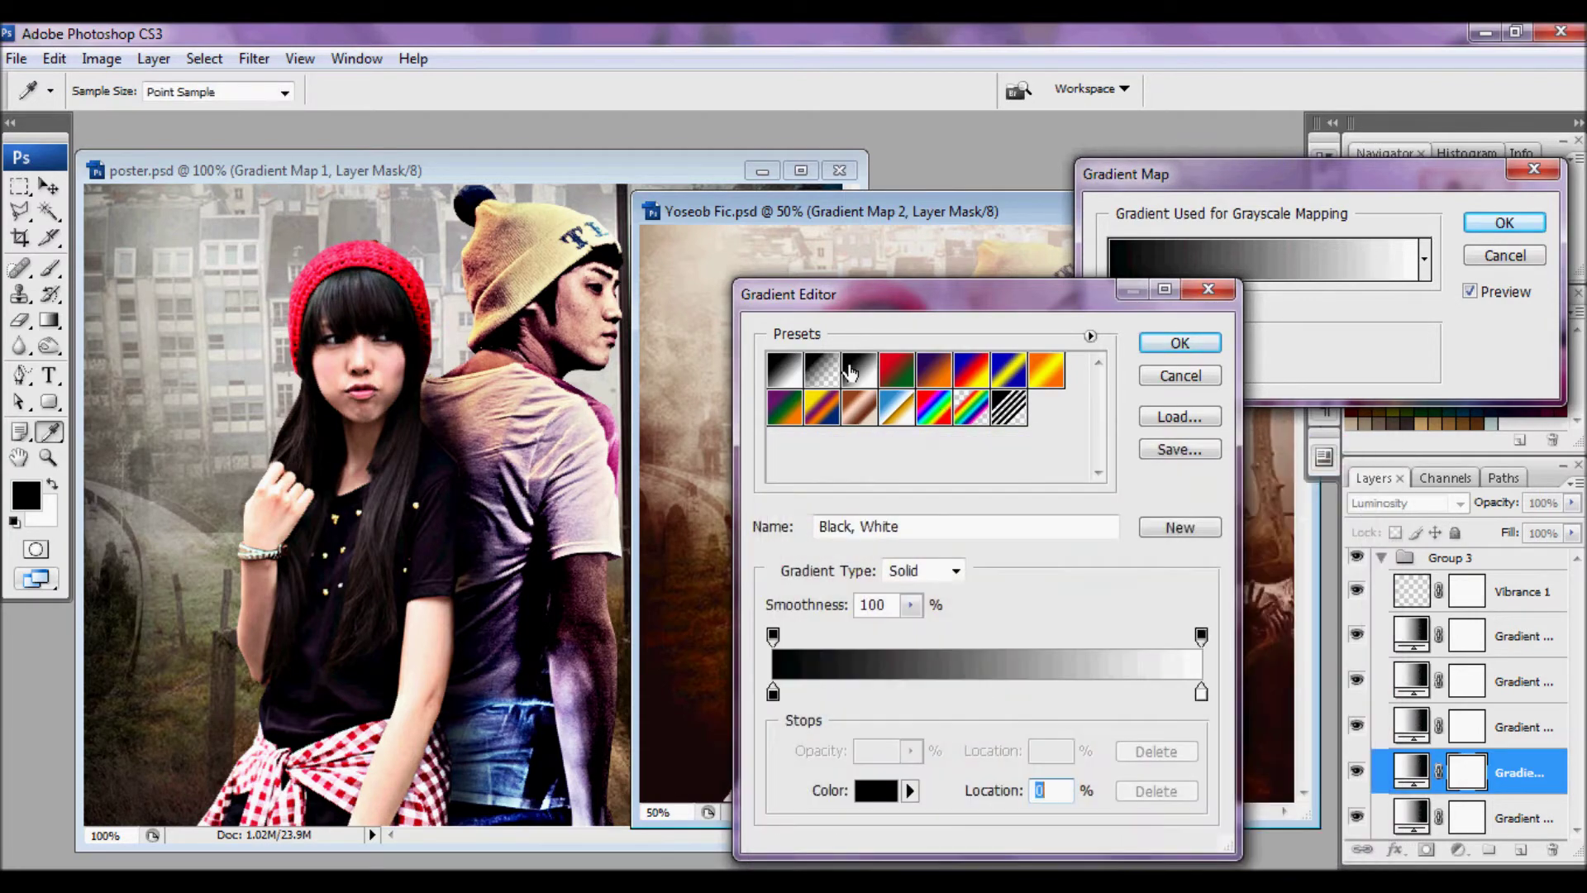
click(774, 693)
click(1191, 348)
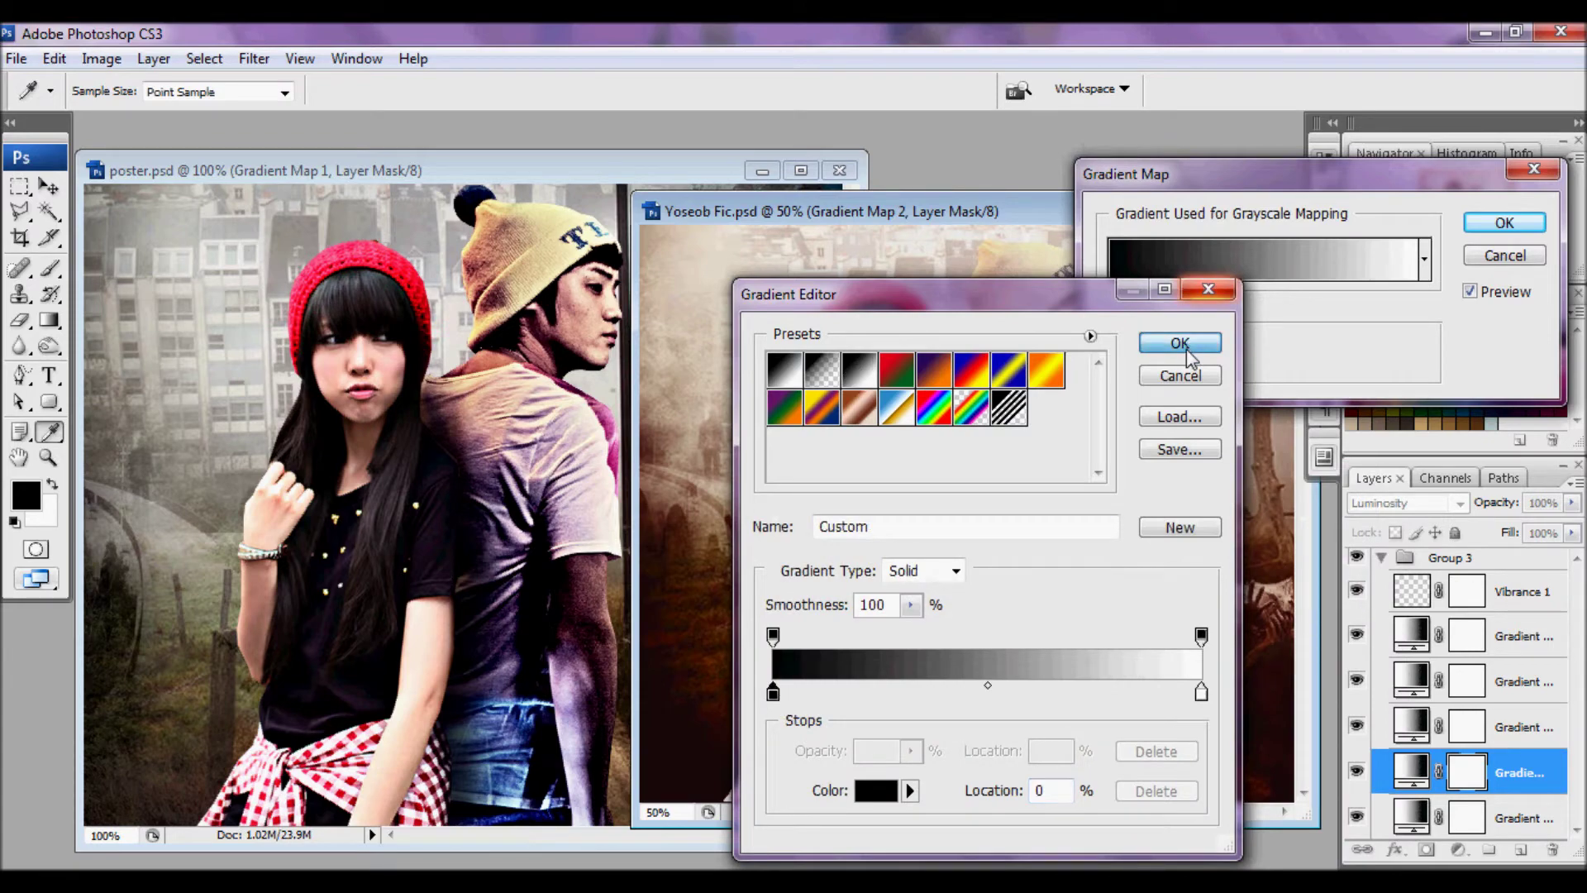
click(1504, 221)
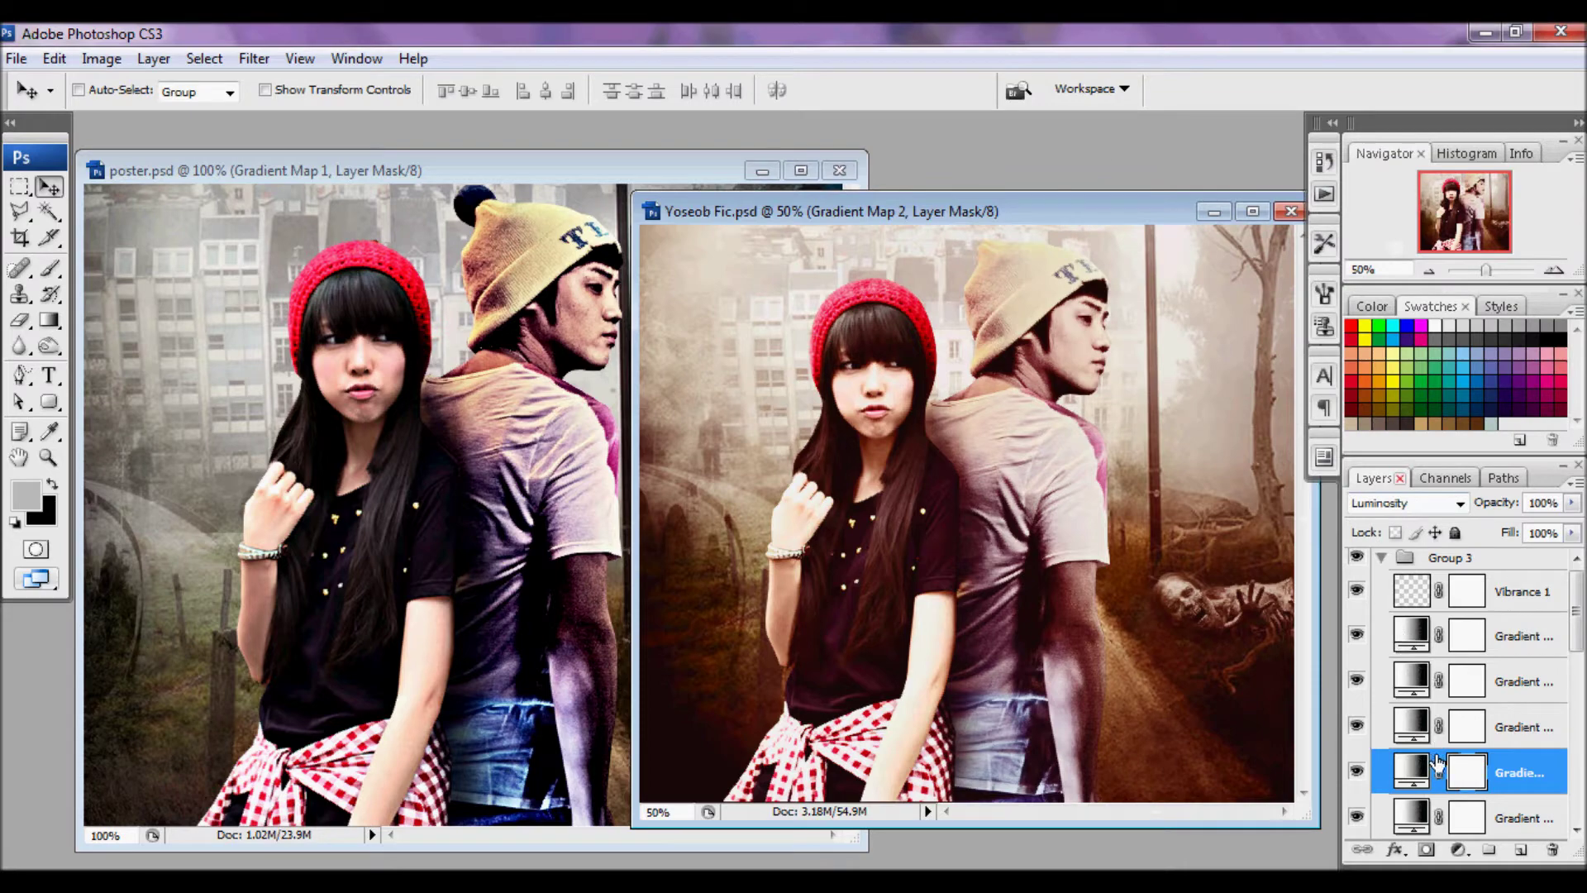
drag(1428, 776, 237, 494)
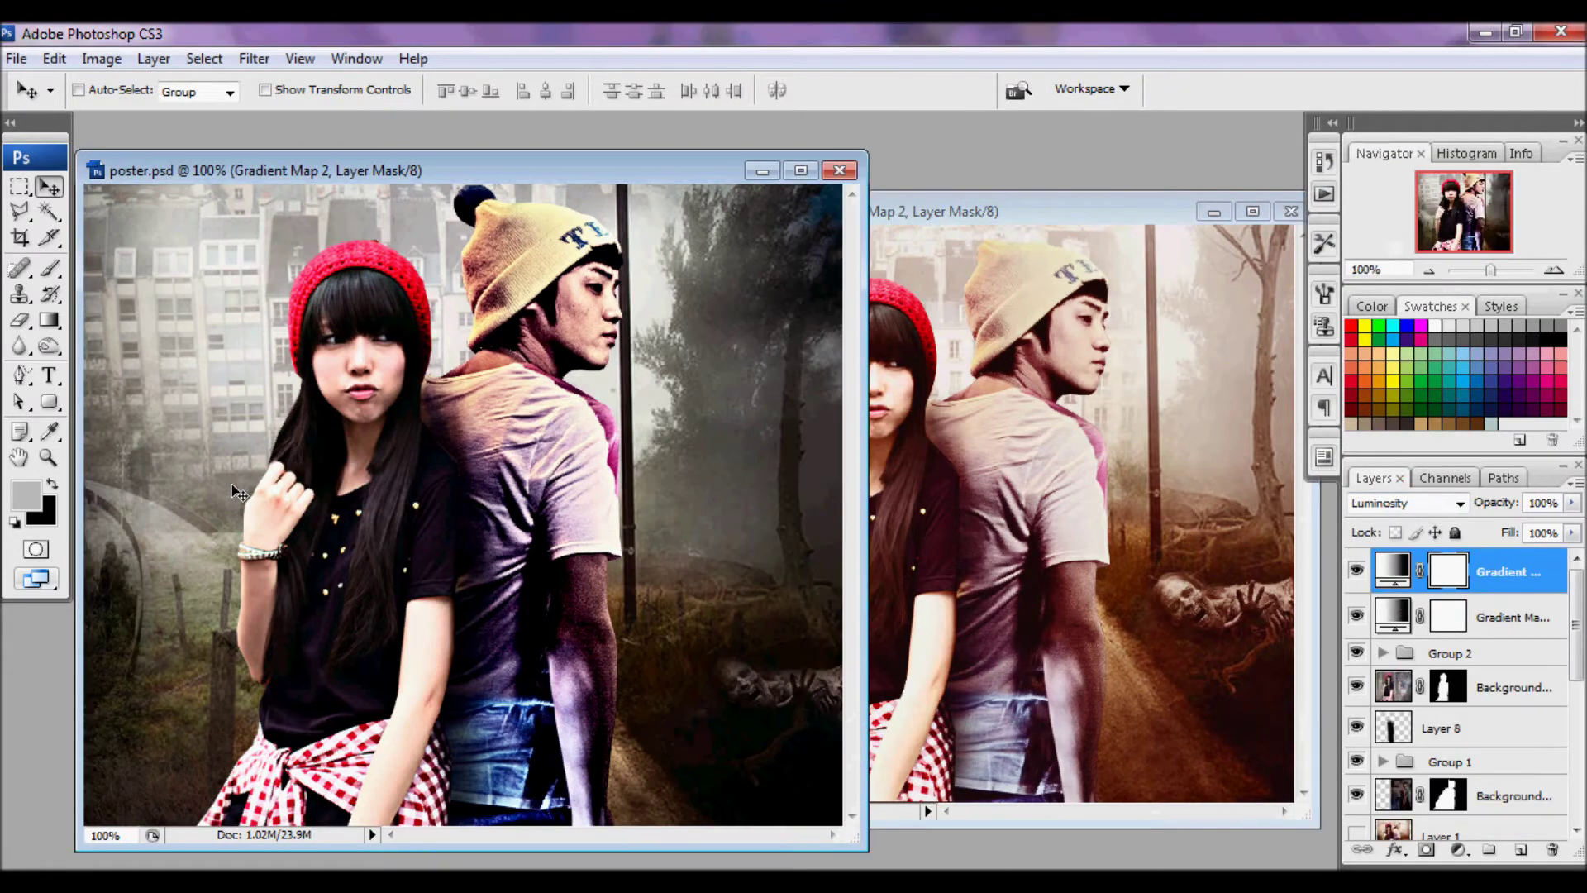
Open Gradient Map 3's gradient and inspect its rose left stop, bc7471
click(937, 455)
double_click(1422, 730)
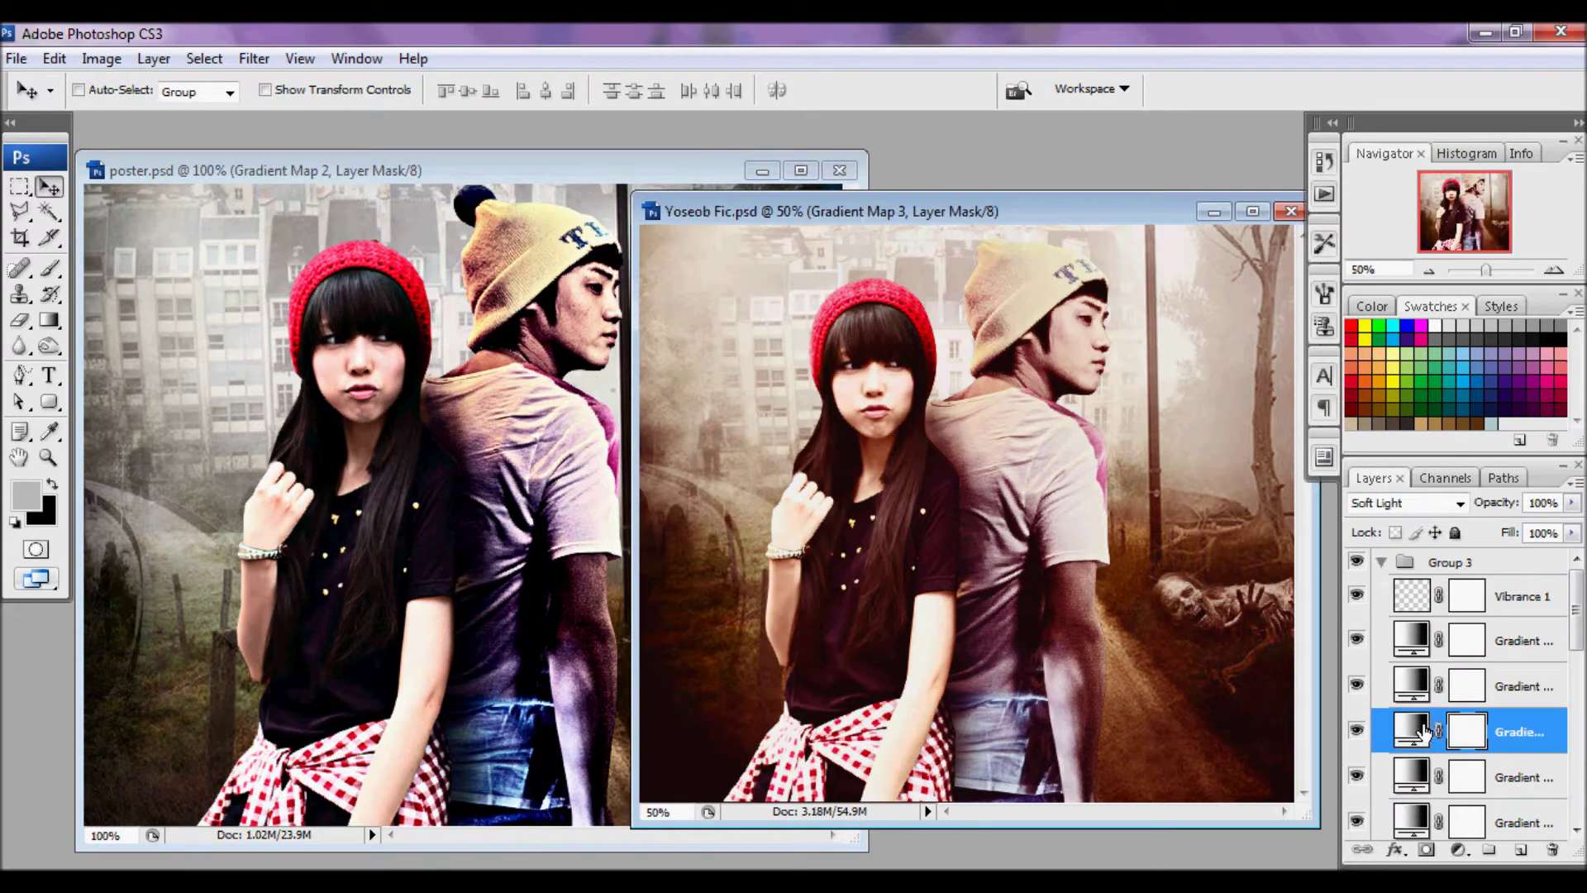
click(1227, 248)
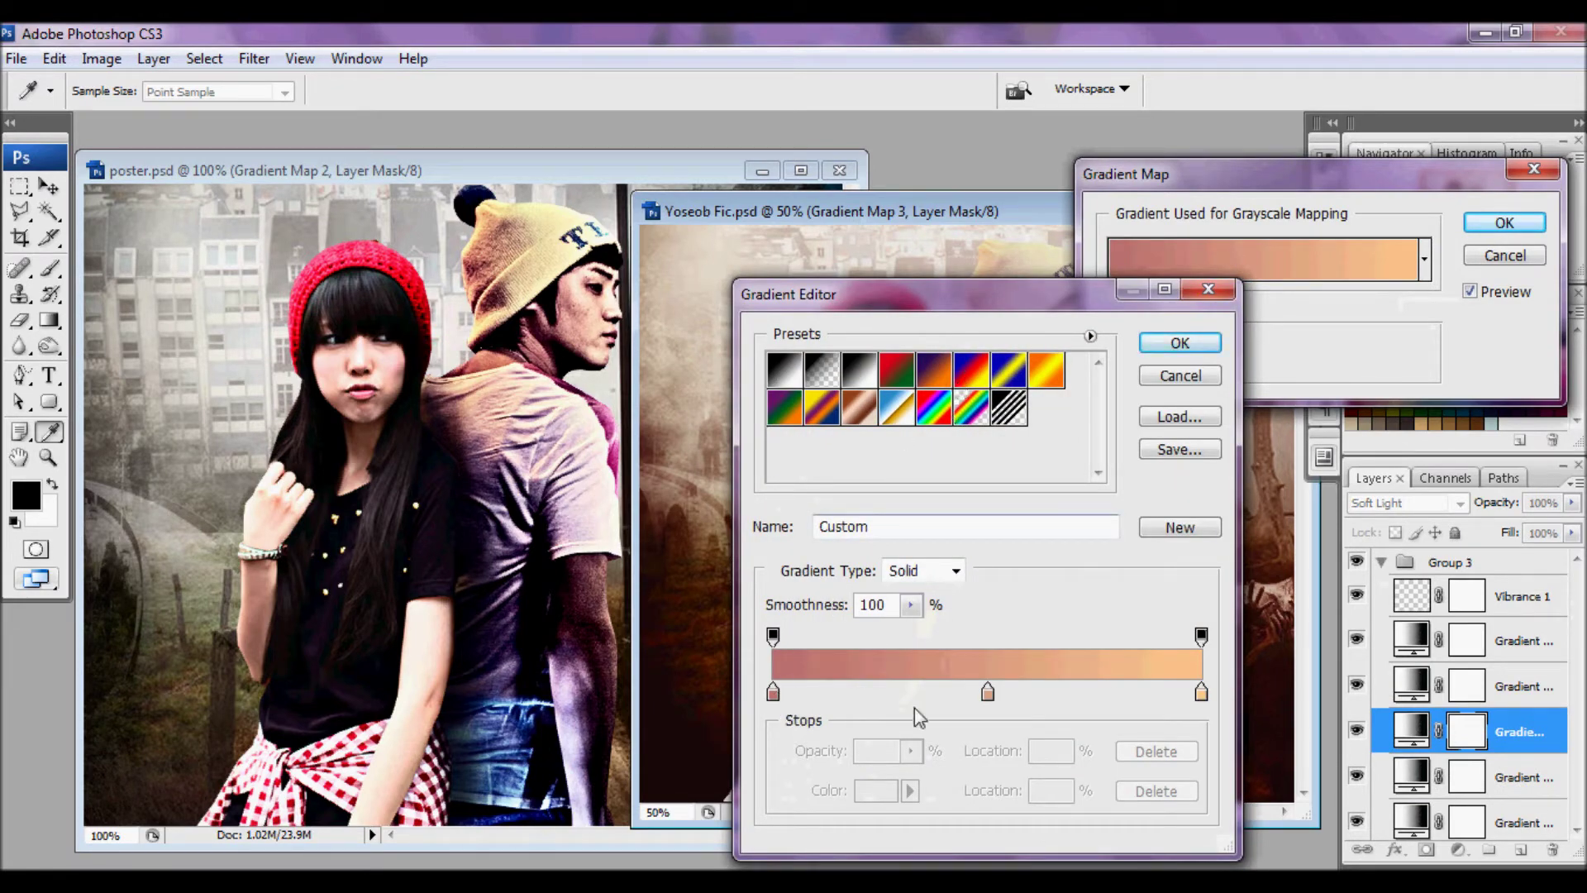
click(773, 692)
click(878, 791)
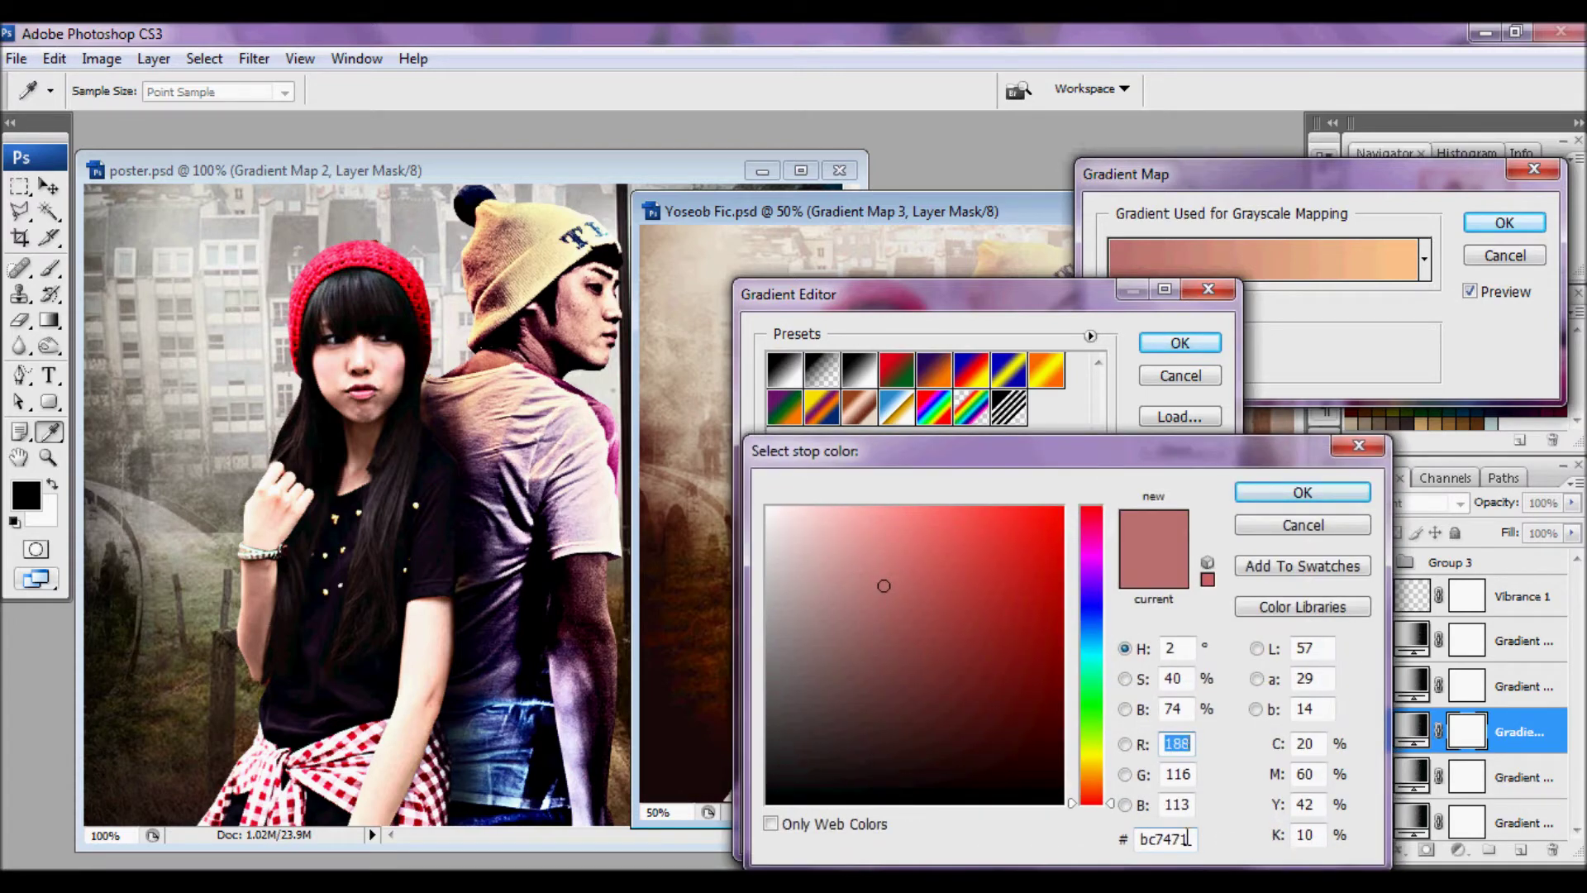
click(1306, 497)
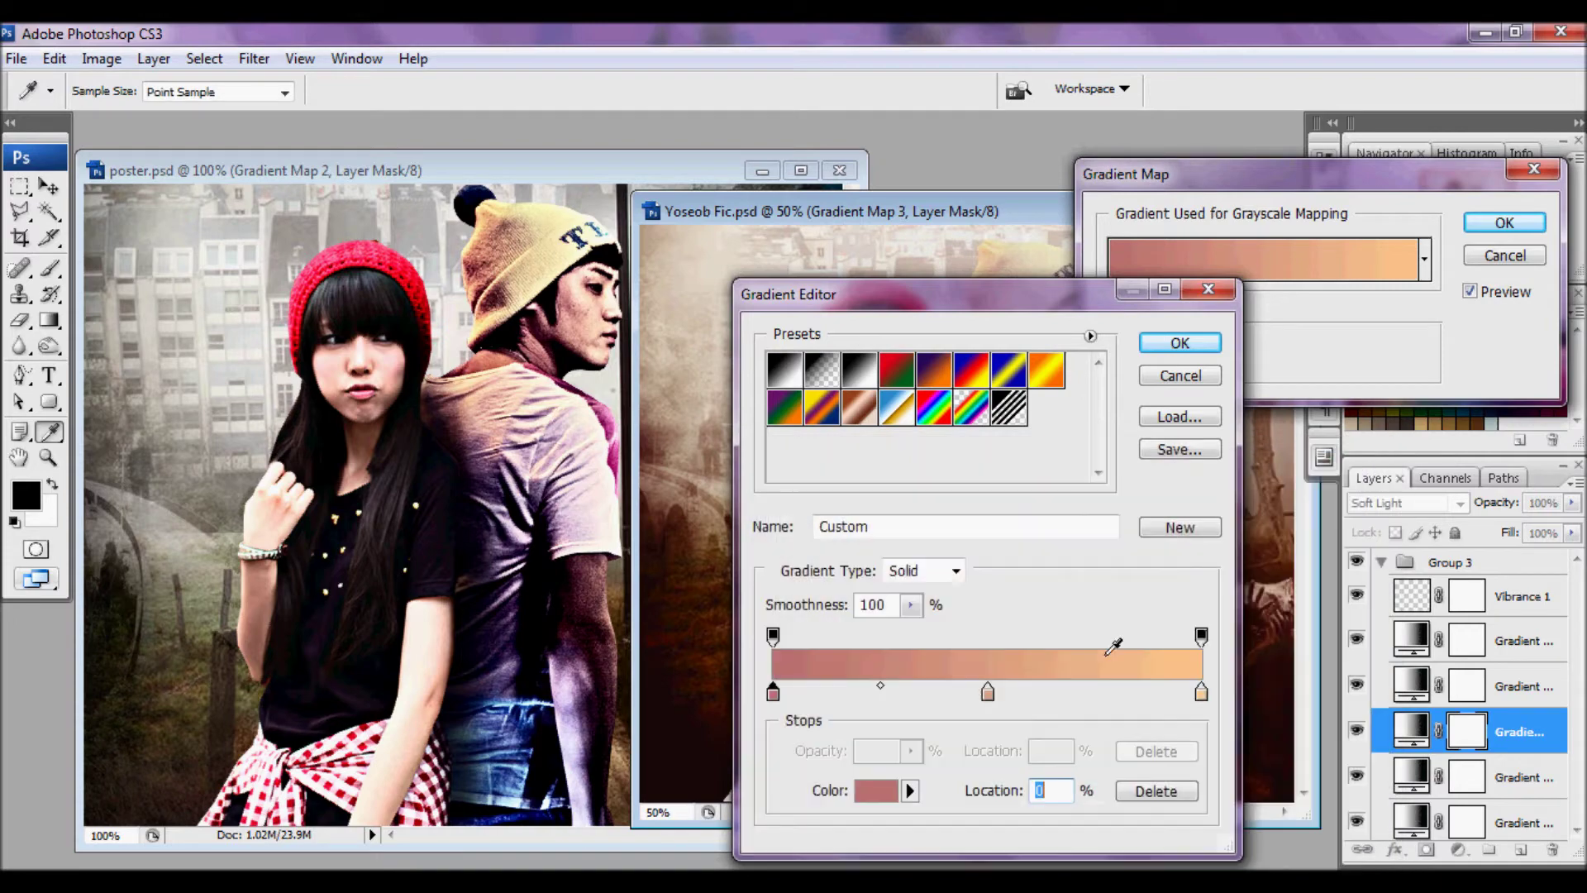
Check the peach middle stop and the fdc88e right-end stop colours
click(992, 694)
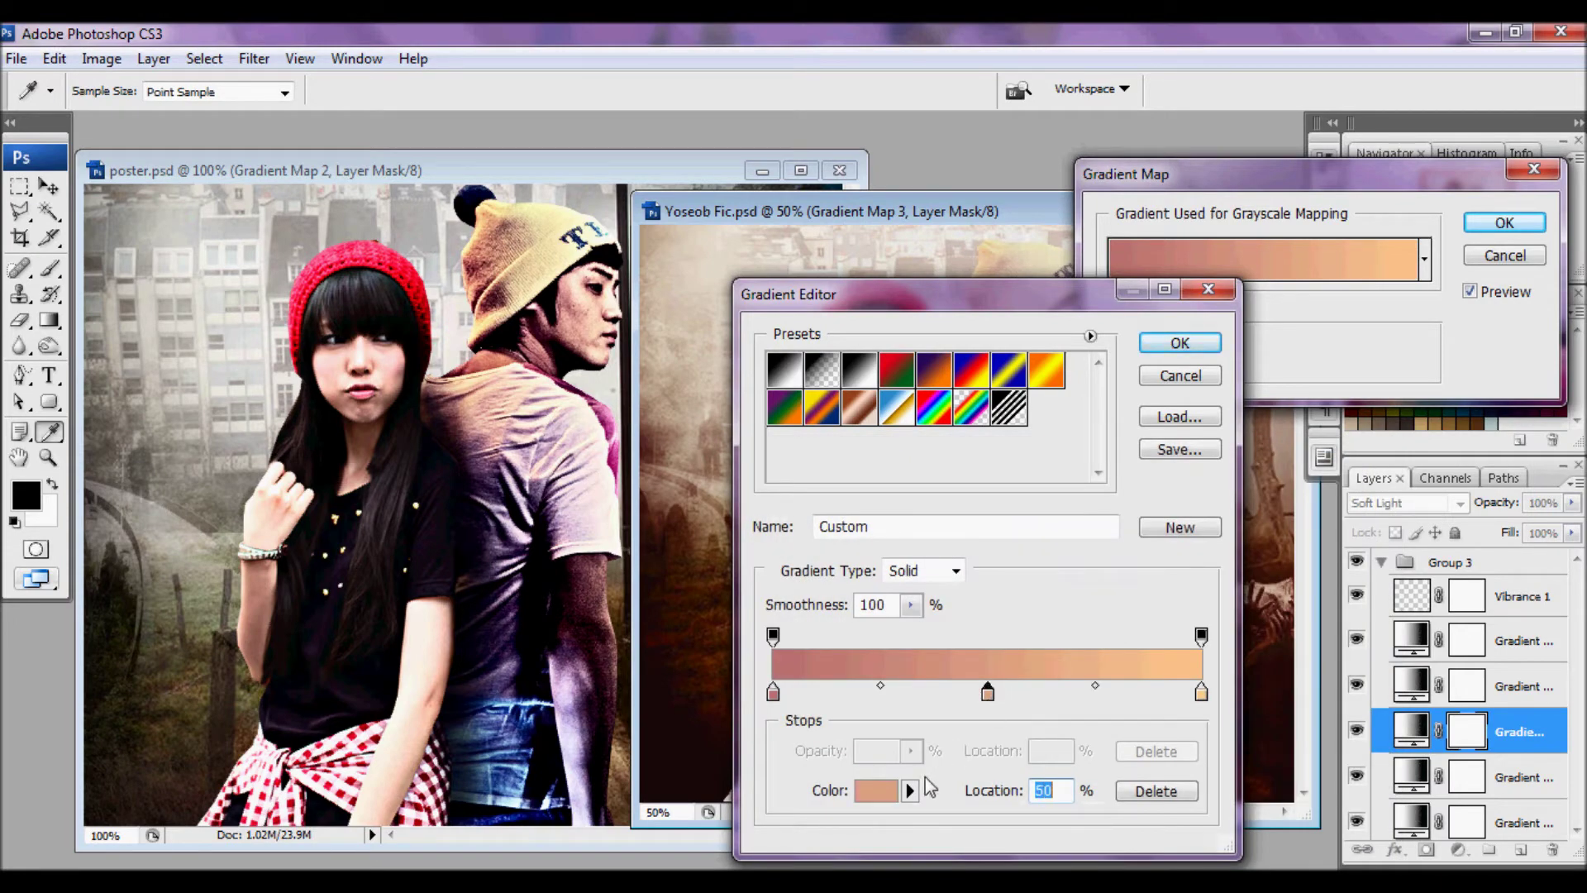
click(877, 794)
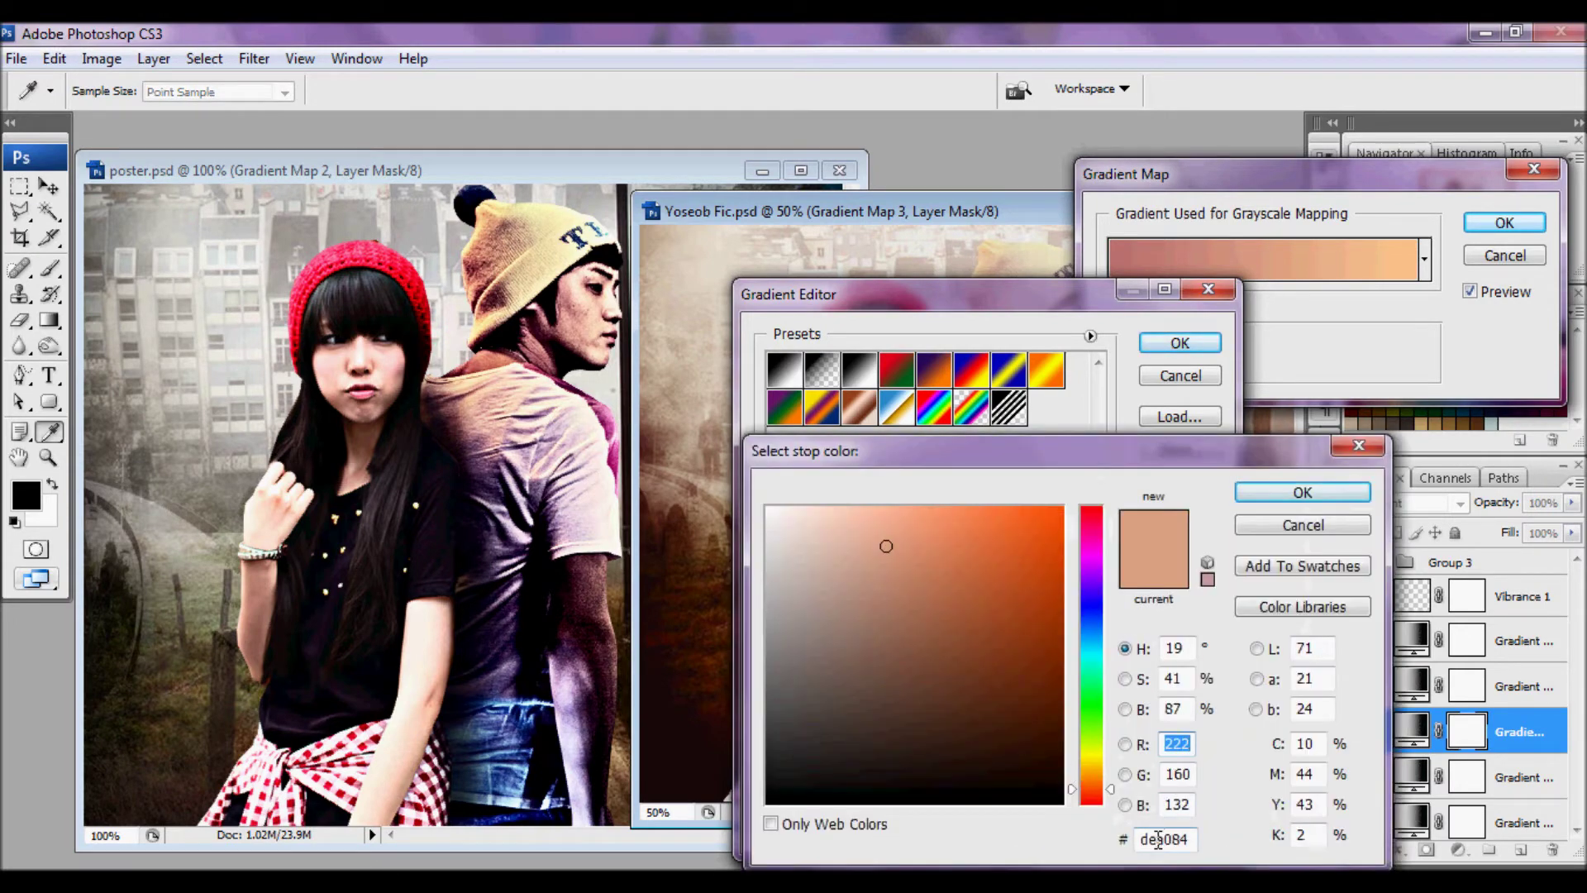
click(1314, 521)
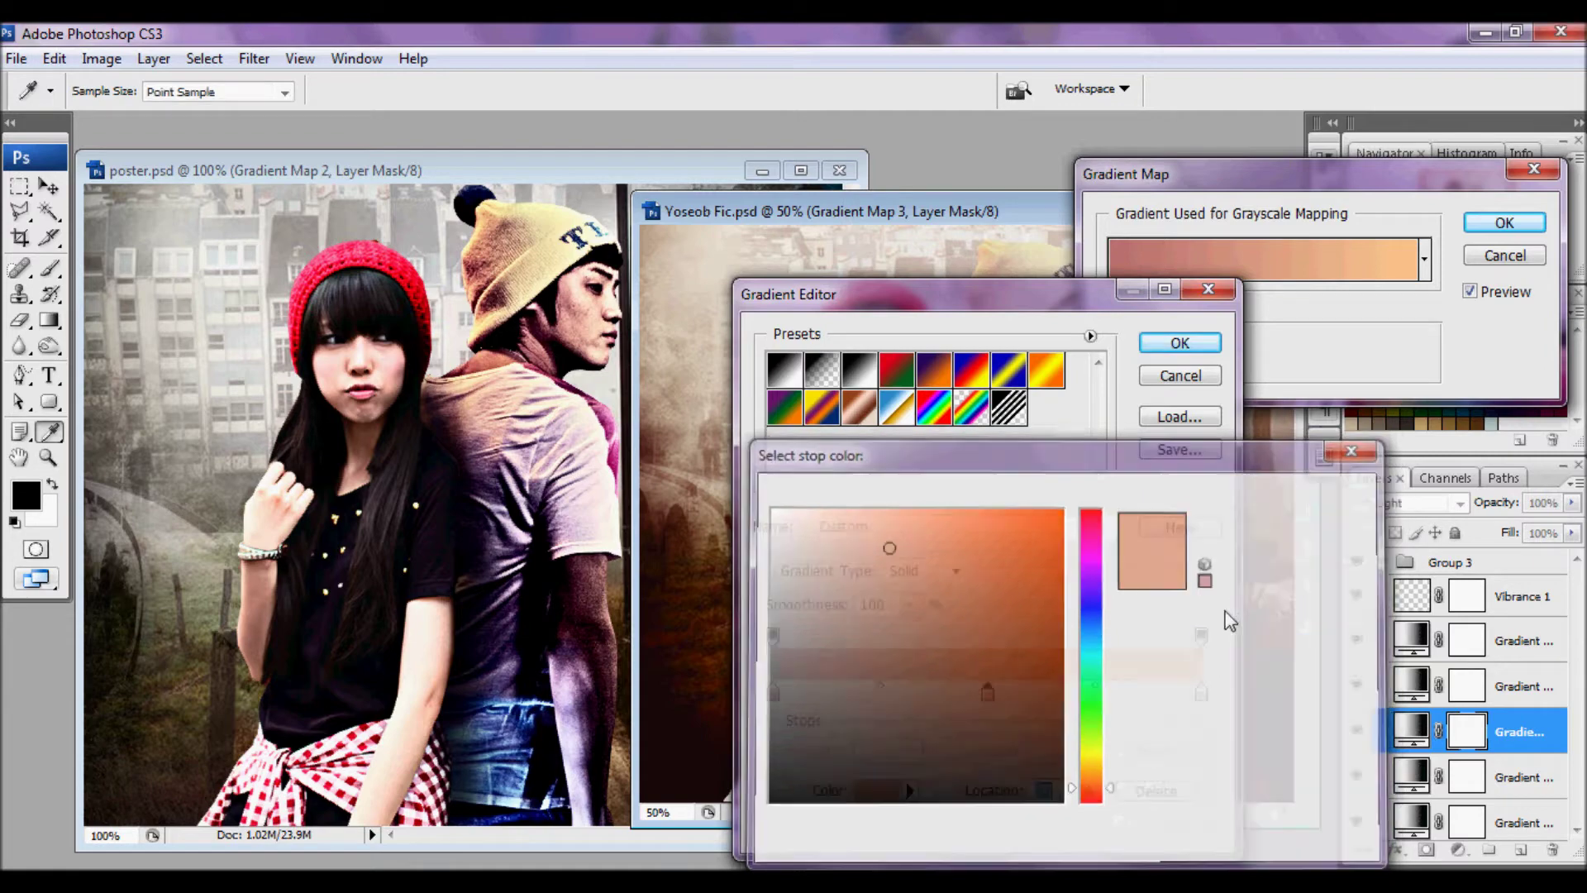
click(1201, 693)
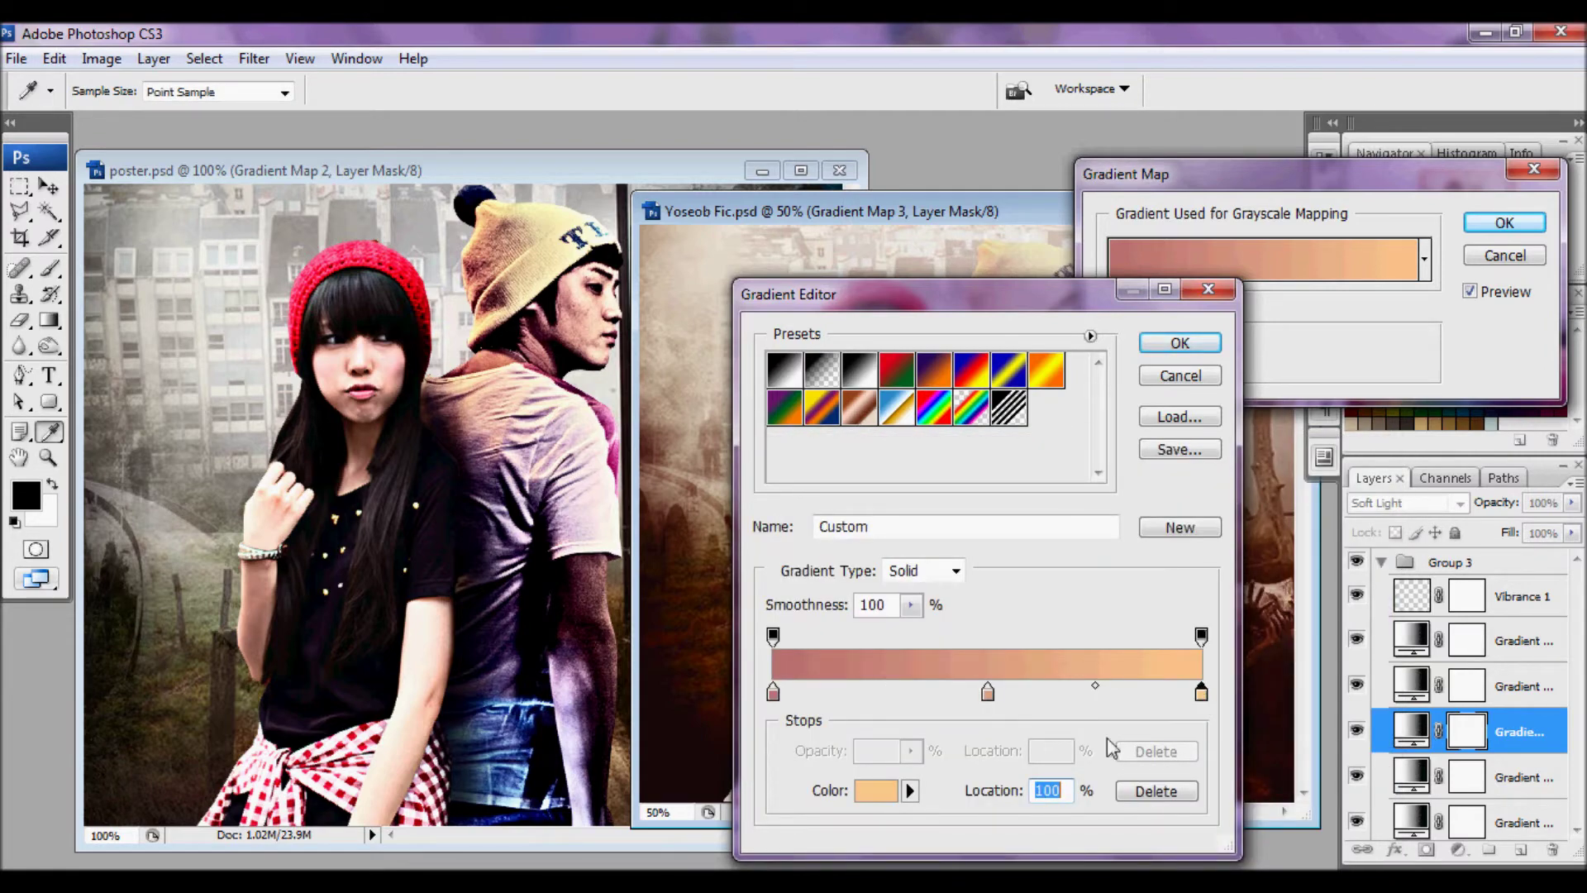
click(897, 792)
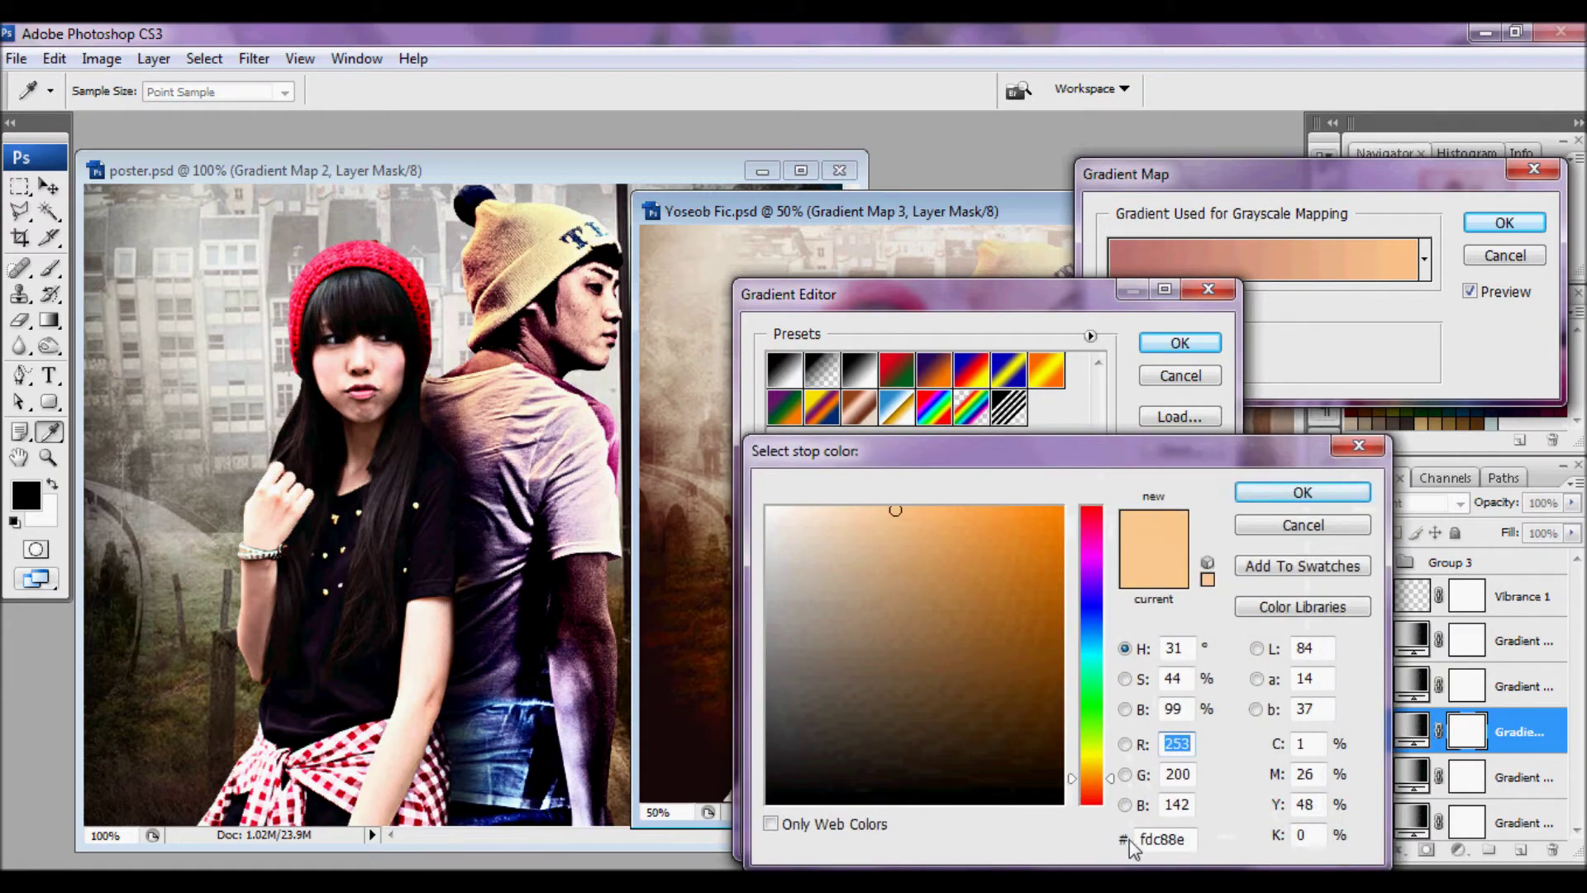
click(1302, 491)
Accept the rose-to-peach gradient and copy Gradient Map 3 onto poster.psd
click(1180, 342)
click(1505, 223)
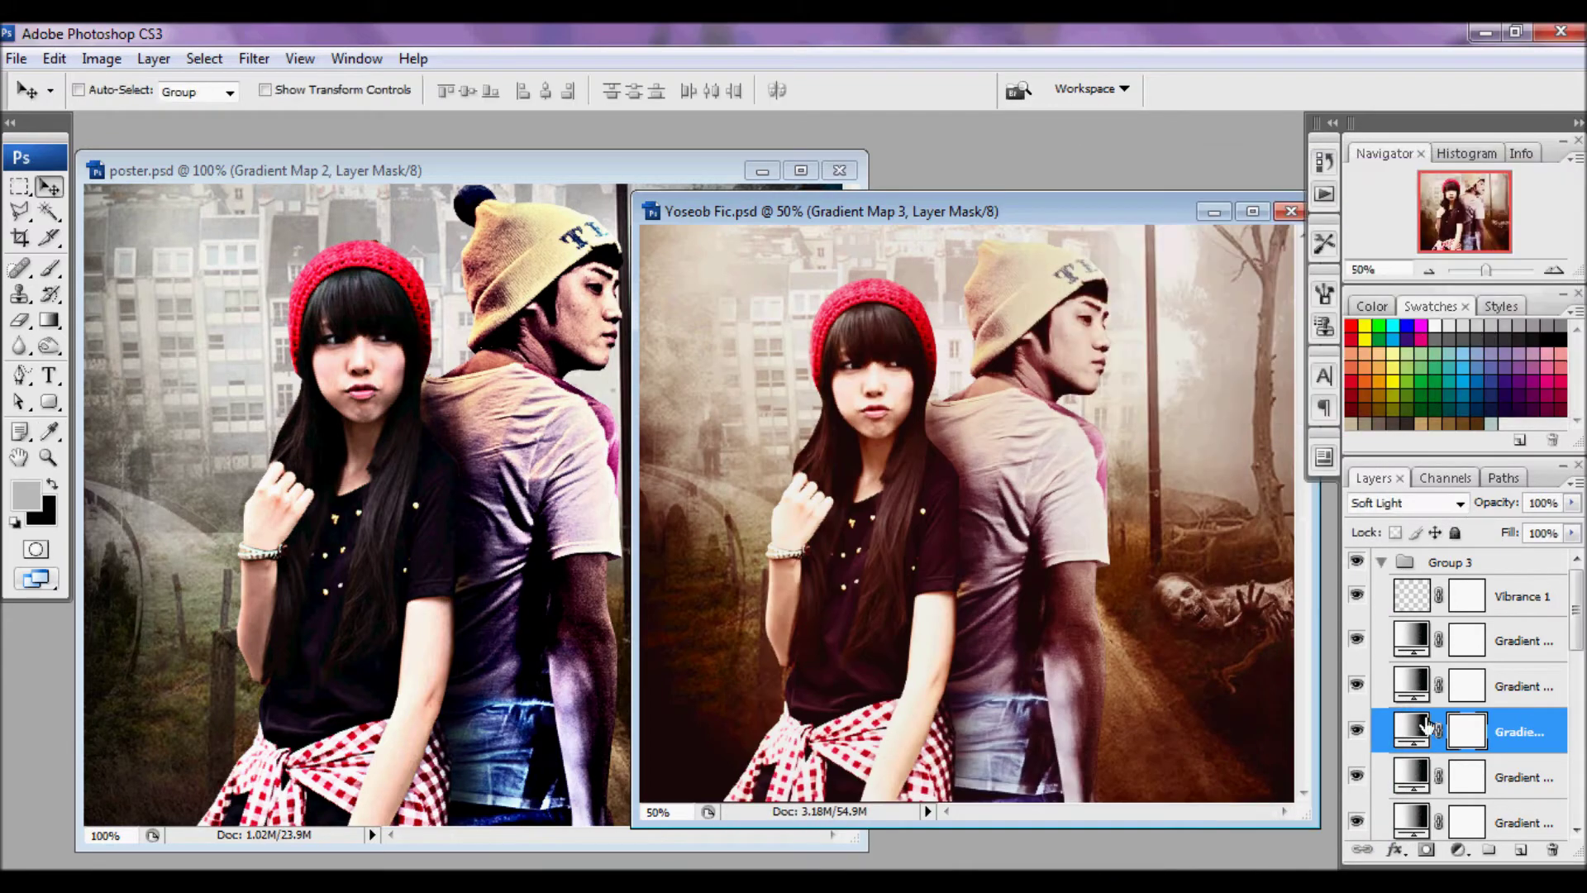
drag(1412, 728, 373, 494)
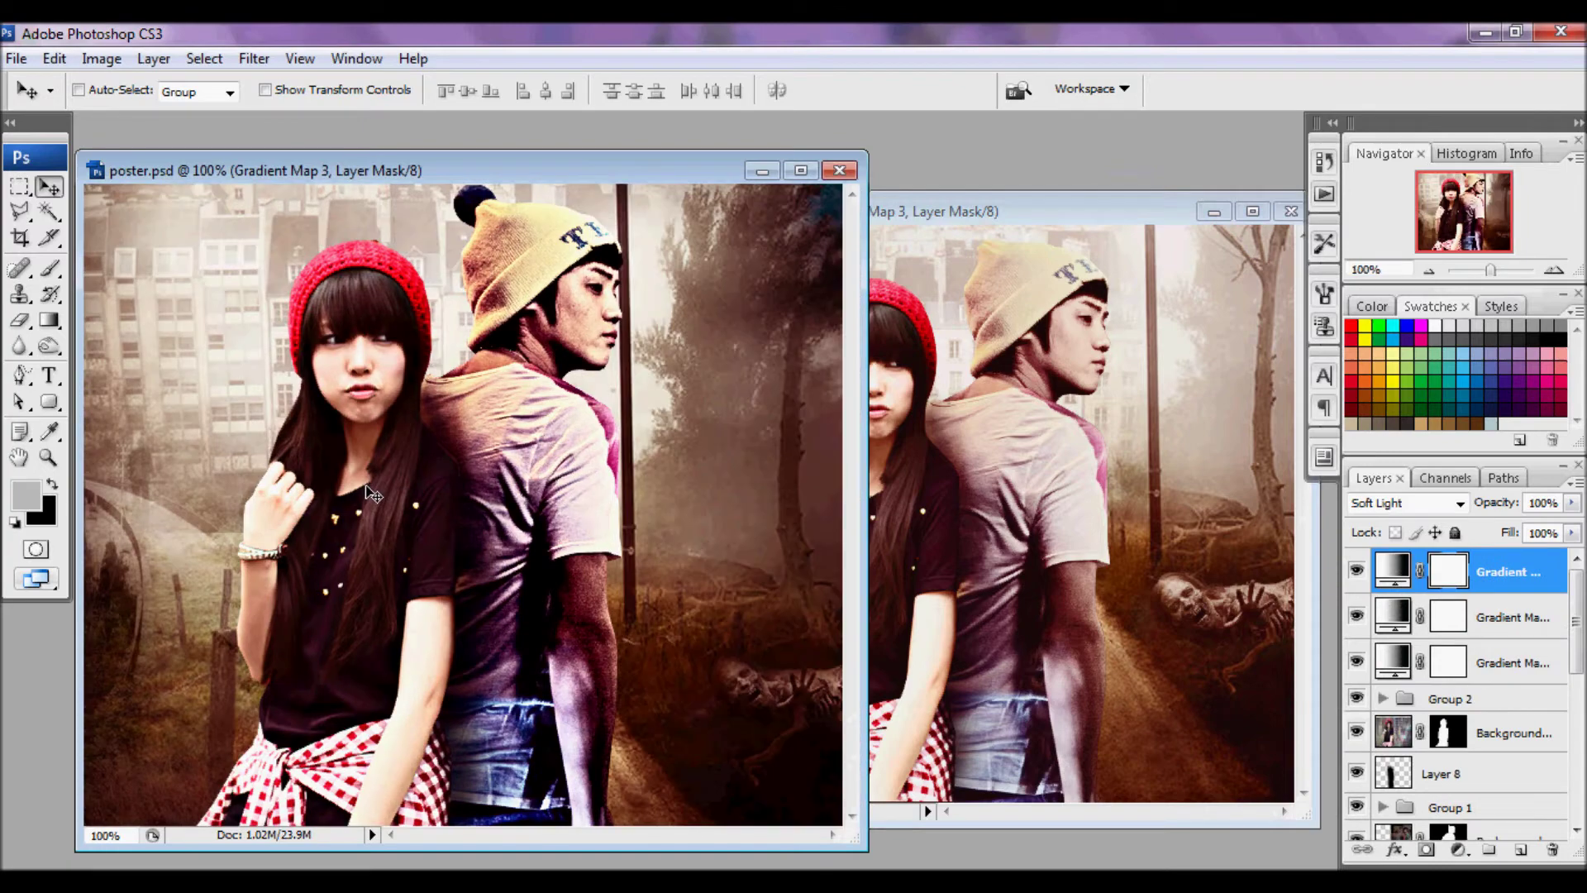
click(984, 447)
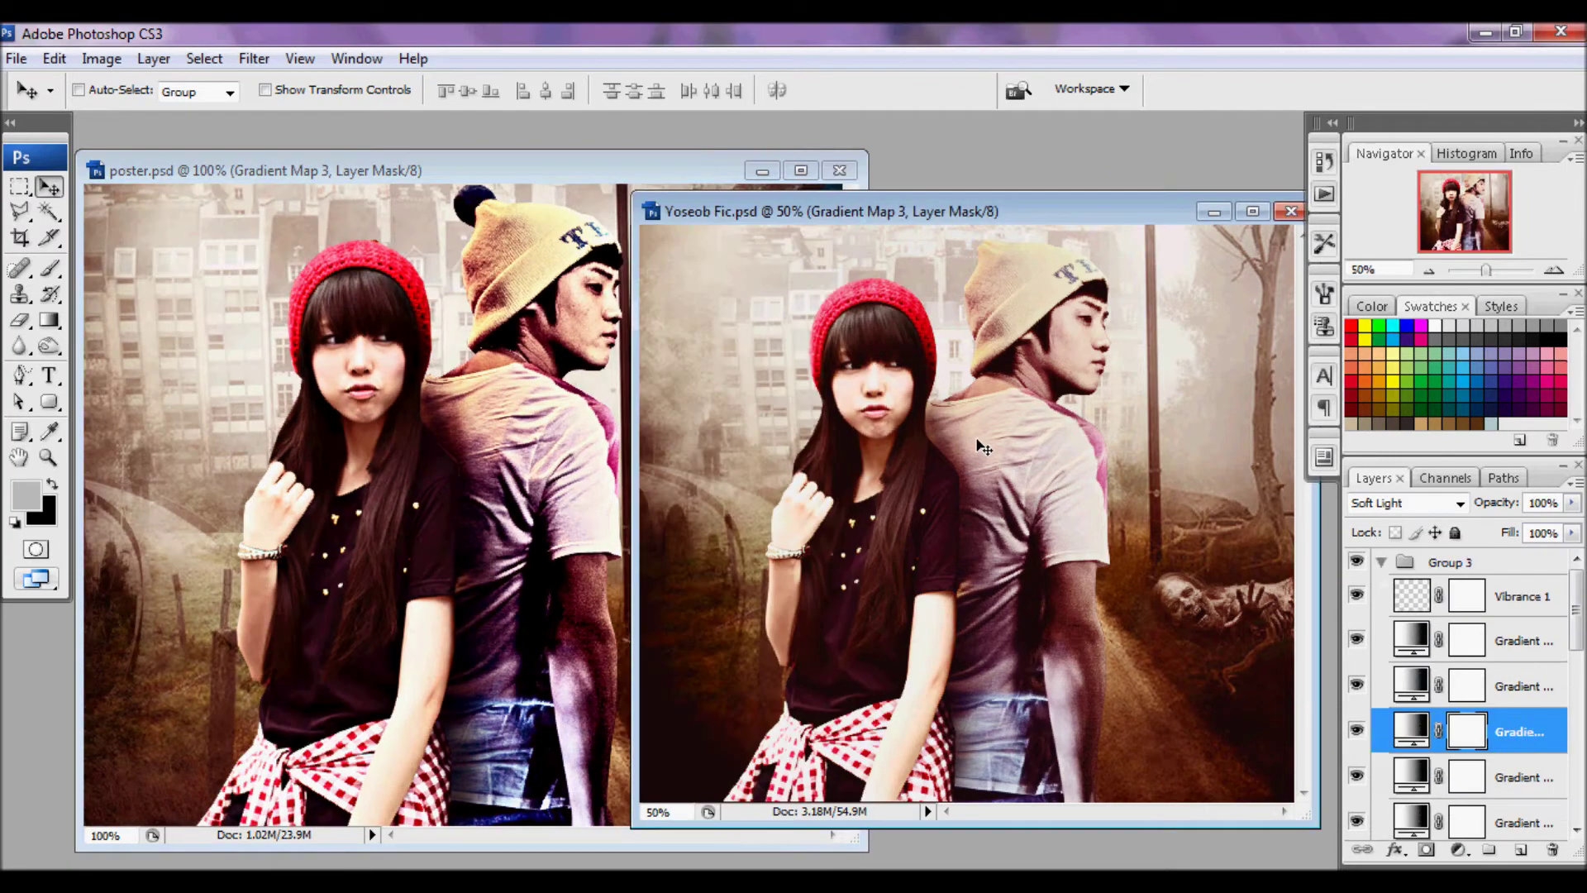
Open Gradient Map 4's gradient and check its #e3bf9d peach left stop
click(1420, 693)
double_click(1417, 690)
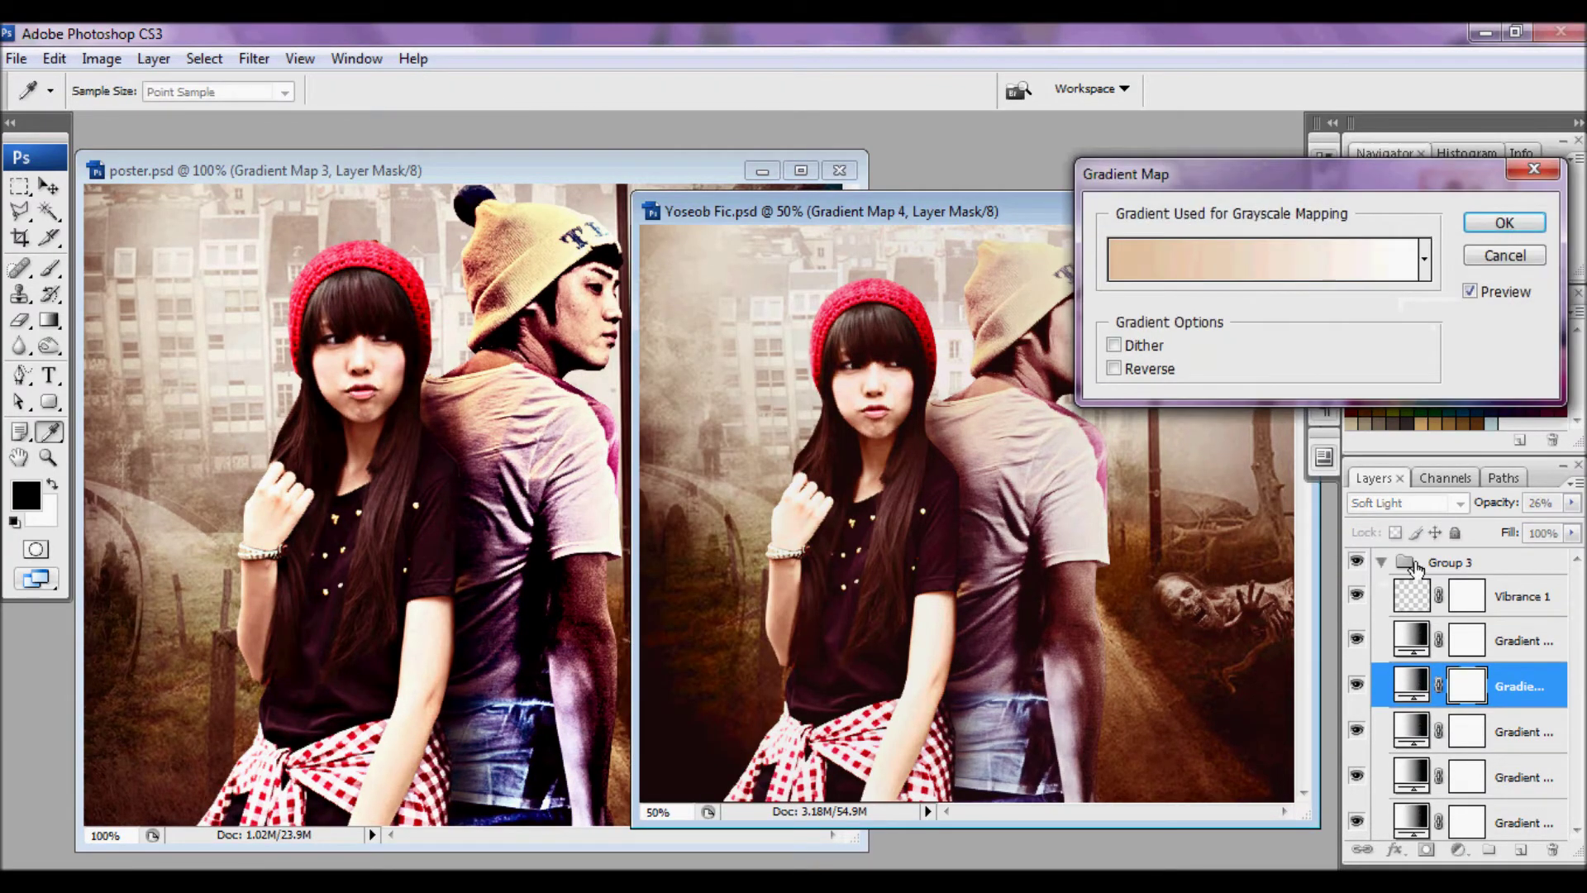
click(1225, 276)
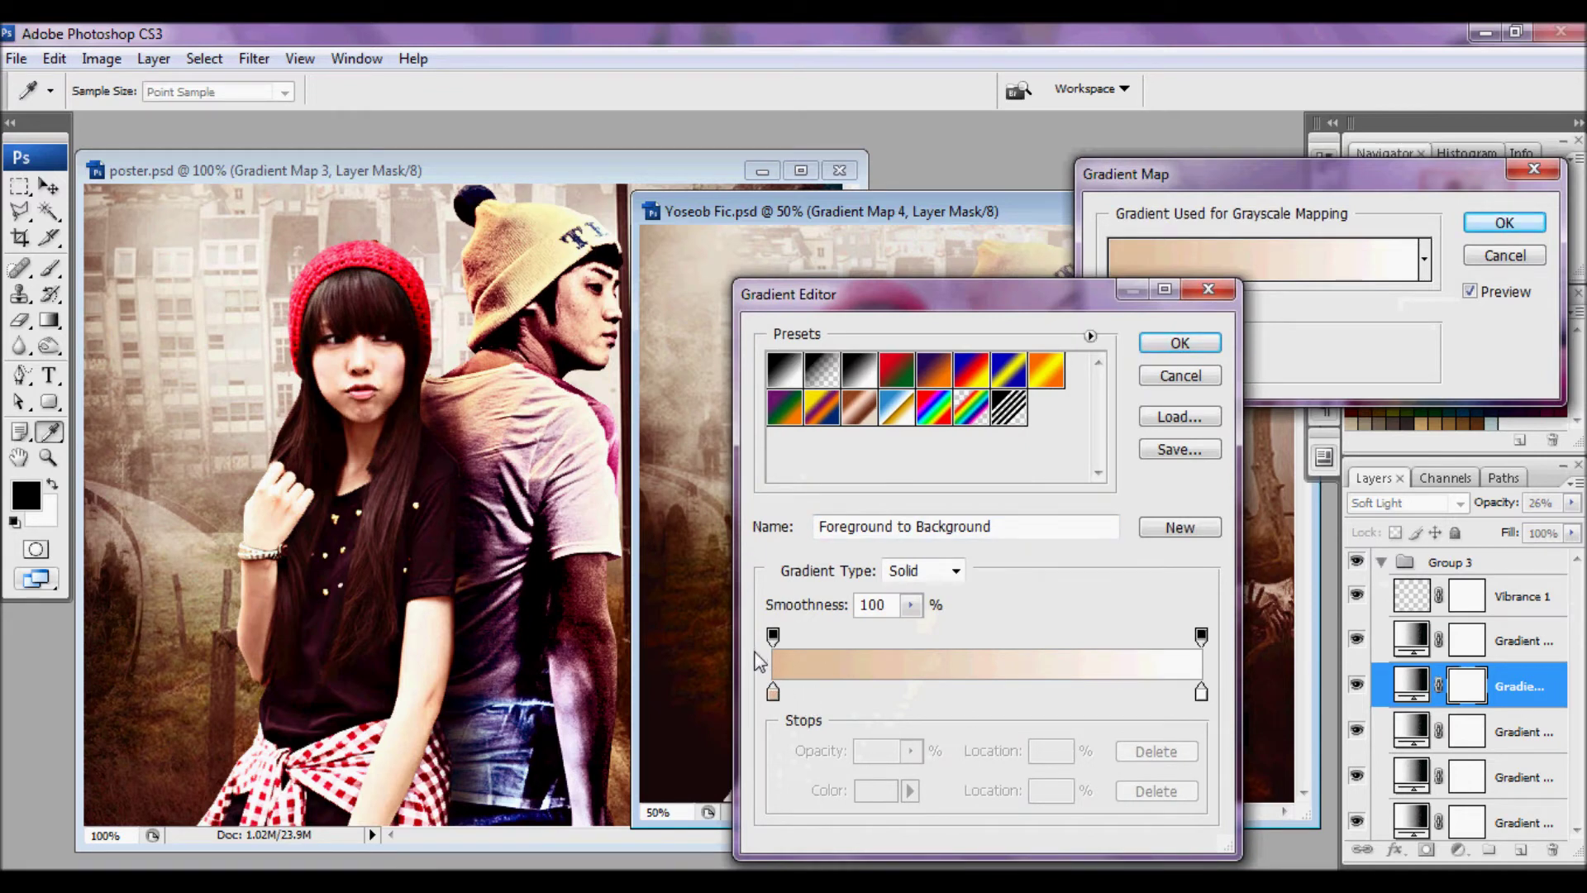
click(773, 693)
click(877, 790)
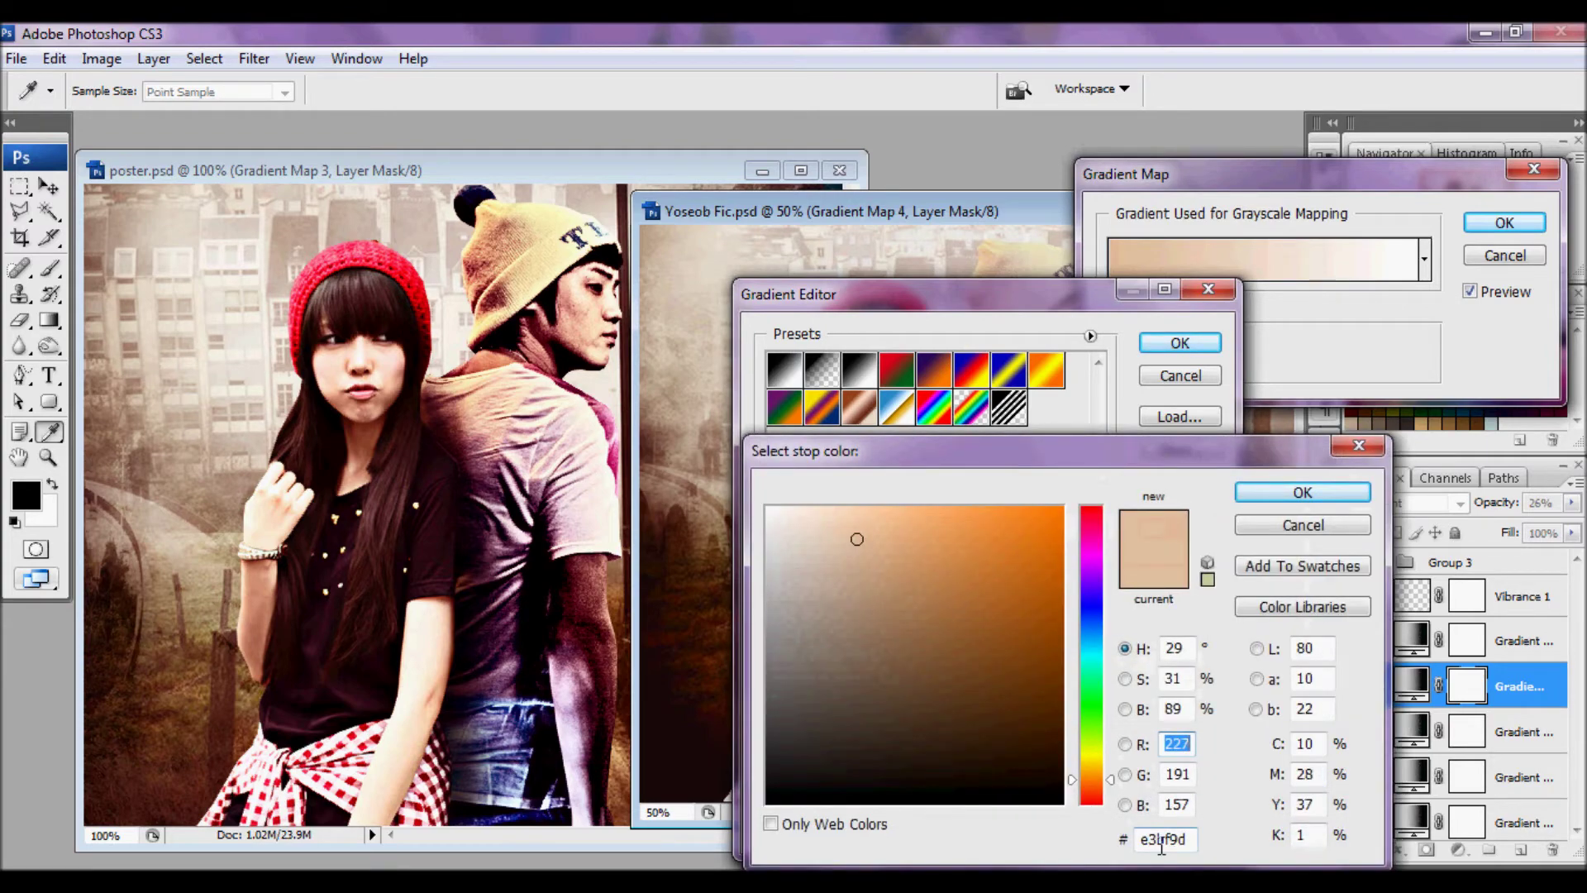
click(1296, 491)
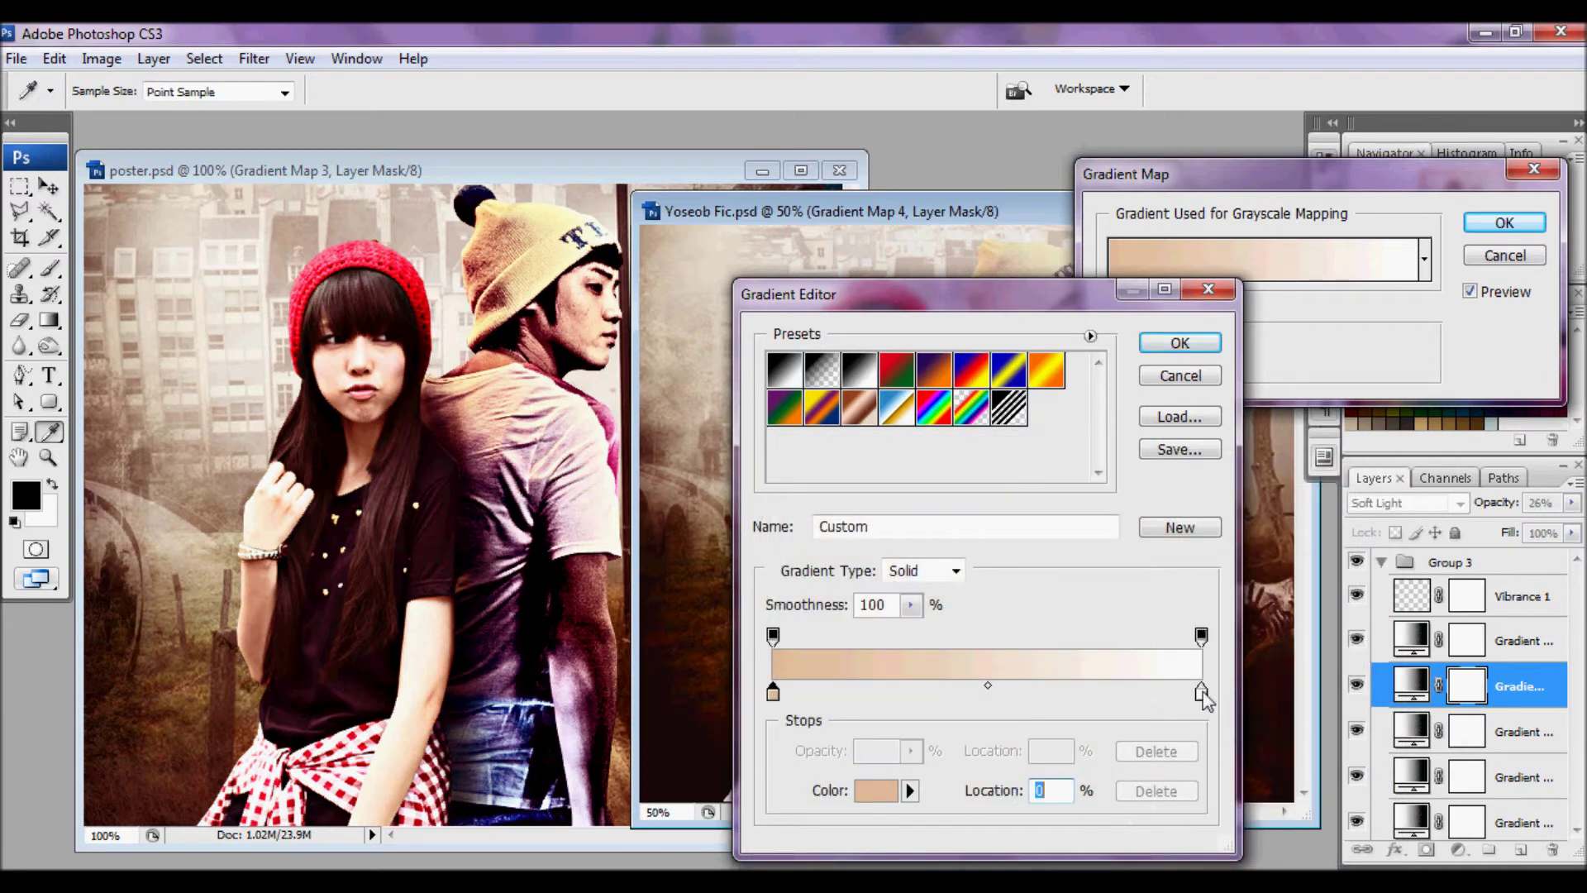
Confirm the peach-to-white gradient and copy Gradient Map 4 onto poster.psd
click(1179, 343)
click(1505, 221)
drag(1416, 684, 368, 483)
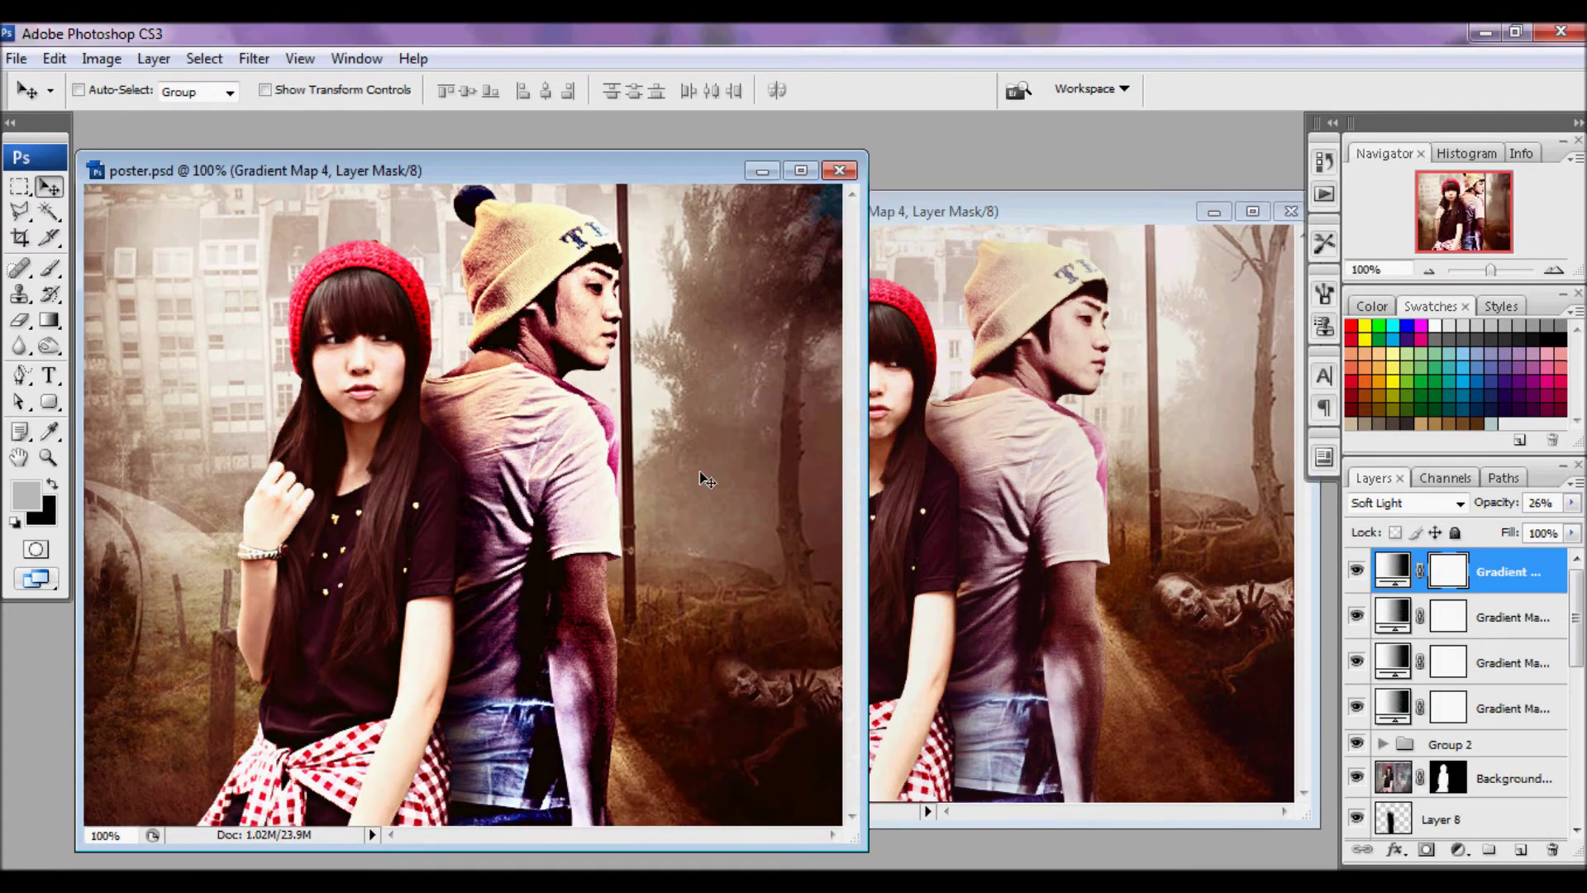
click(1054, 440)
click(1406, 636)
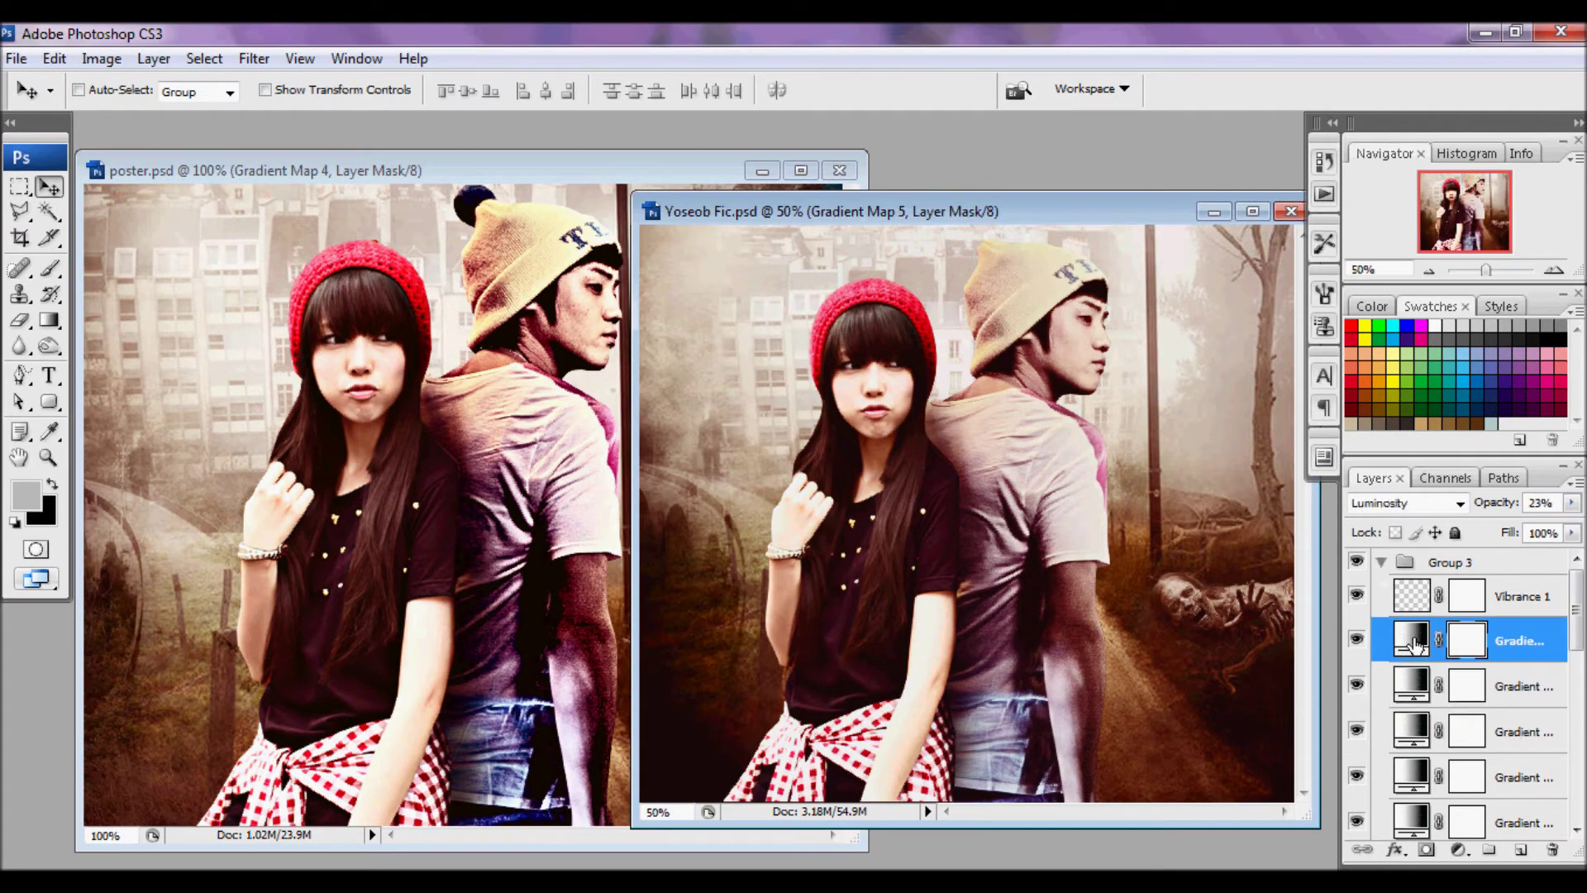
Open Gradient Map 5's ES Vintage 16 gradient and inspect its dark left stop, undoing an accidental move
double_click(1416, 645)
click(1313, 263)
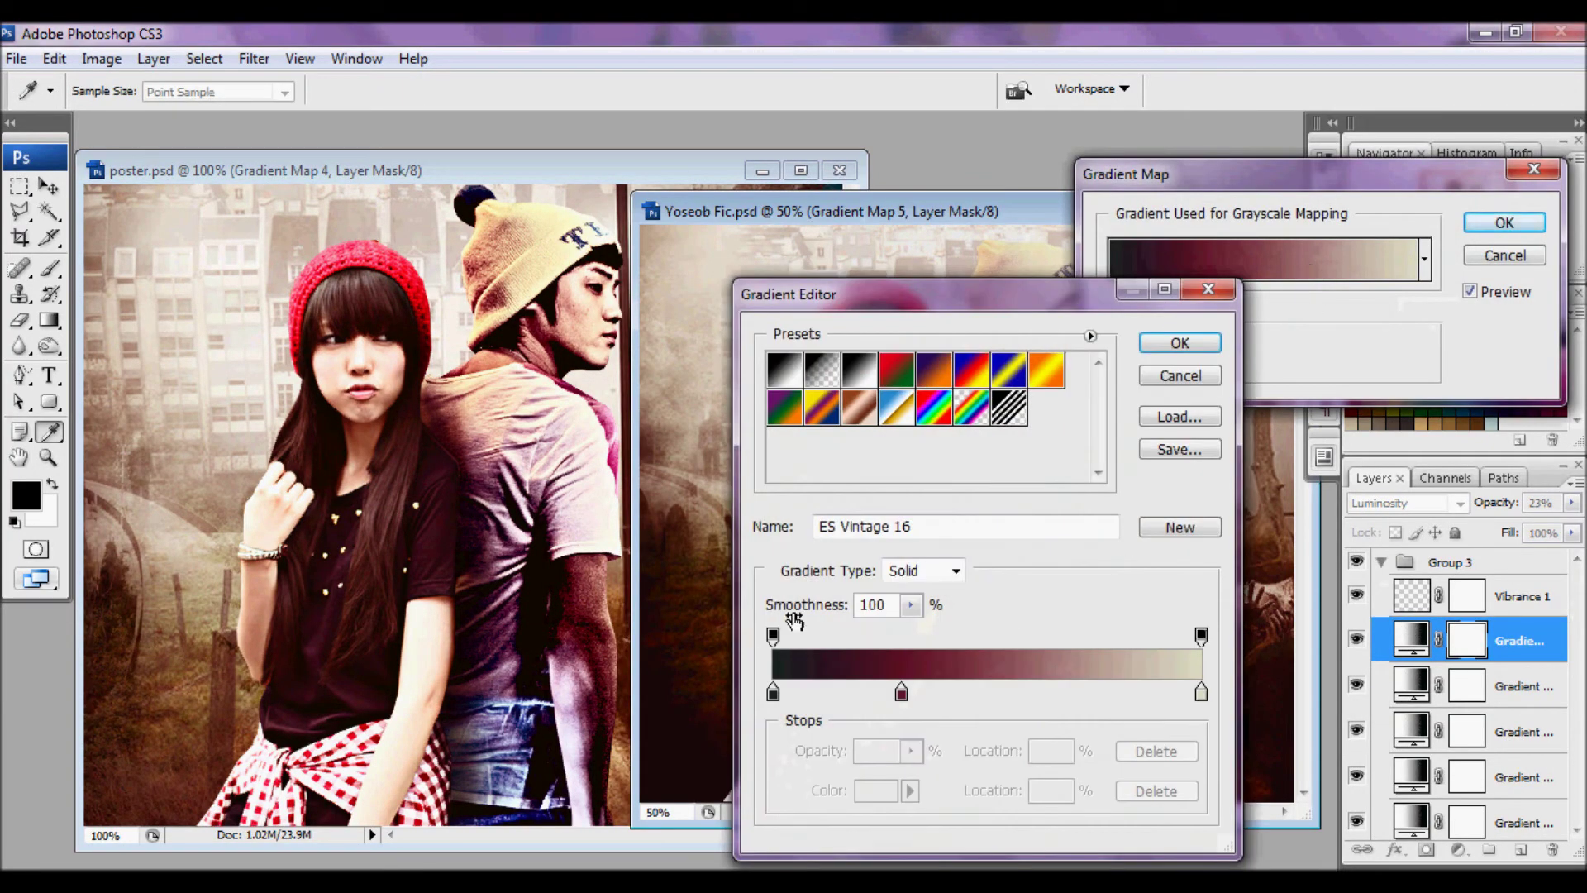
drag(773, 693, 782, 699)
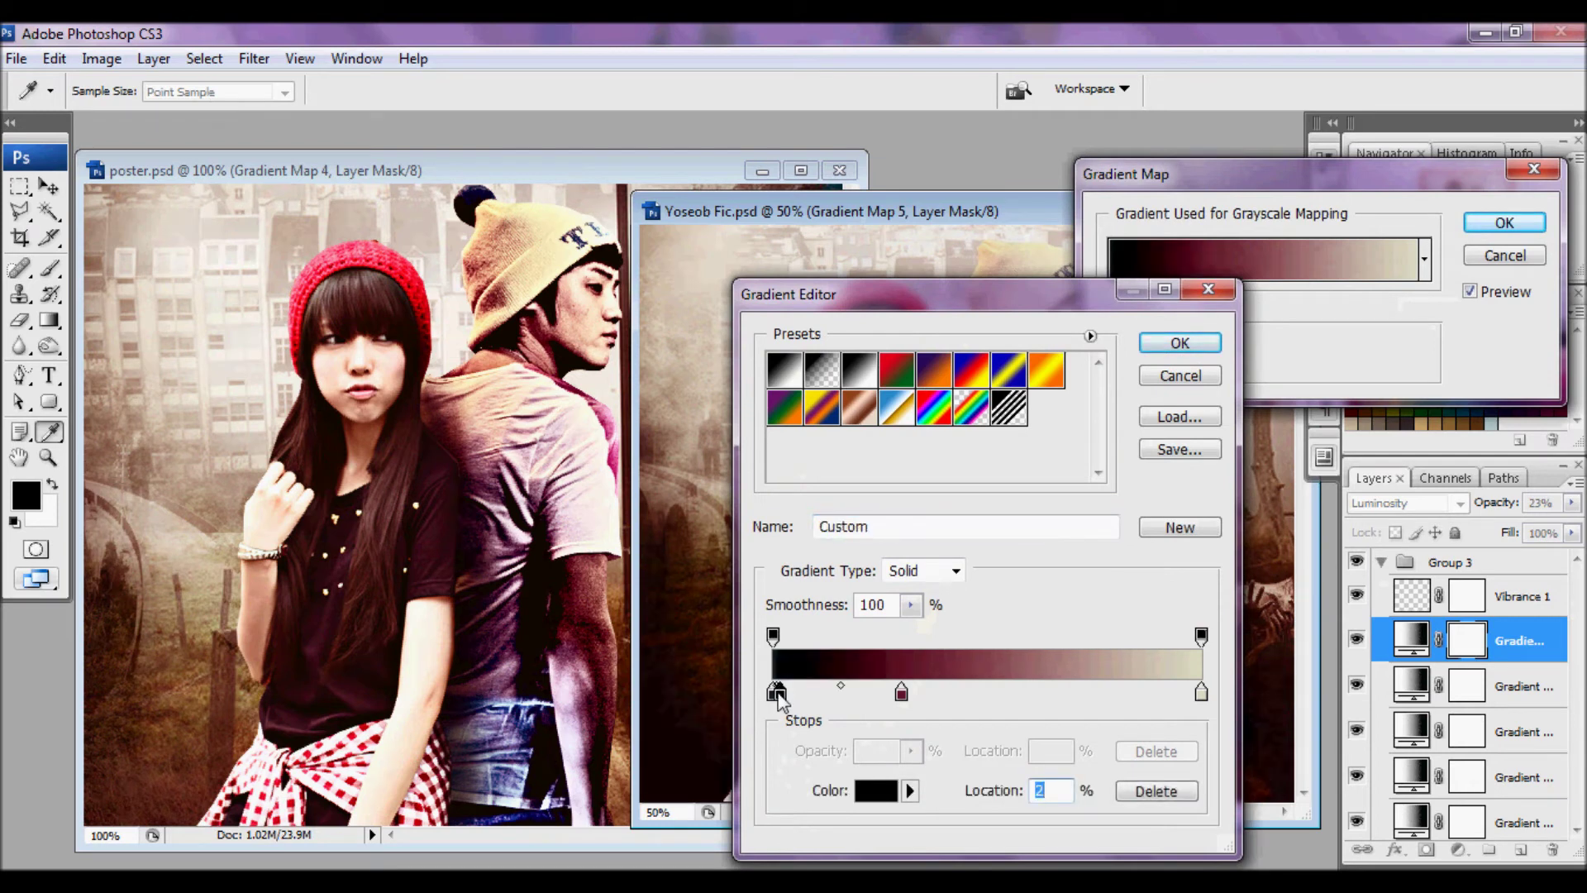
key(ctrl+z)
click(773, 693)
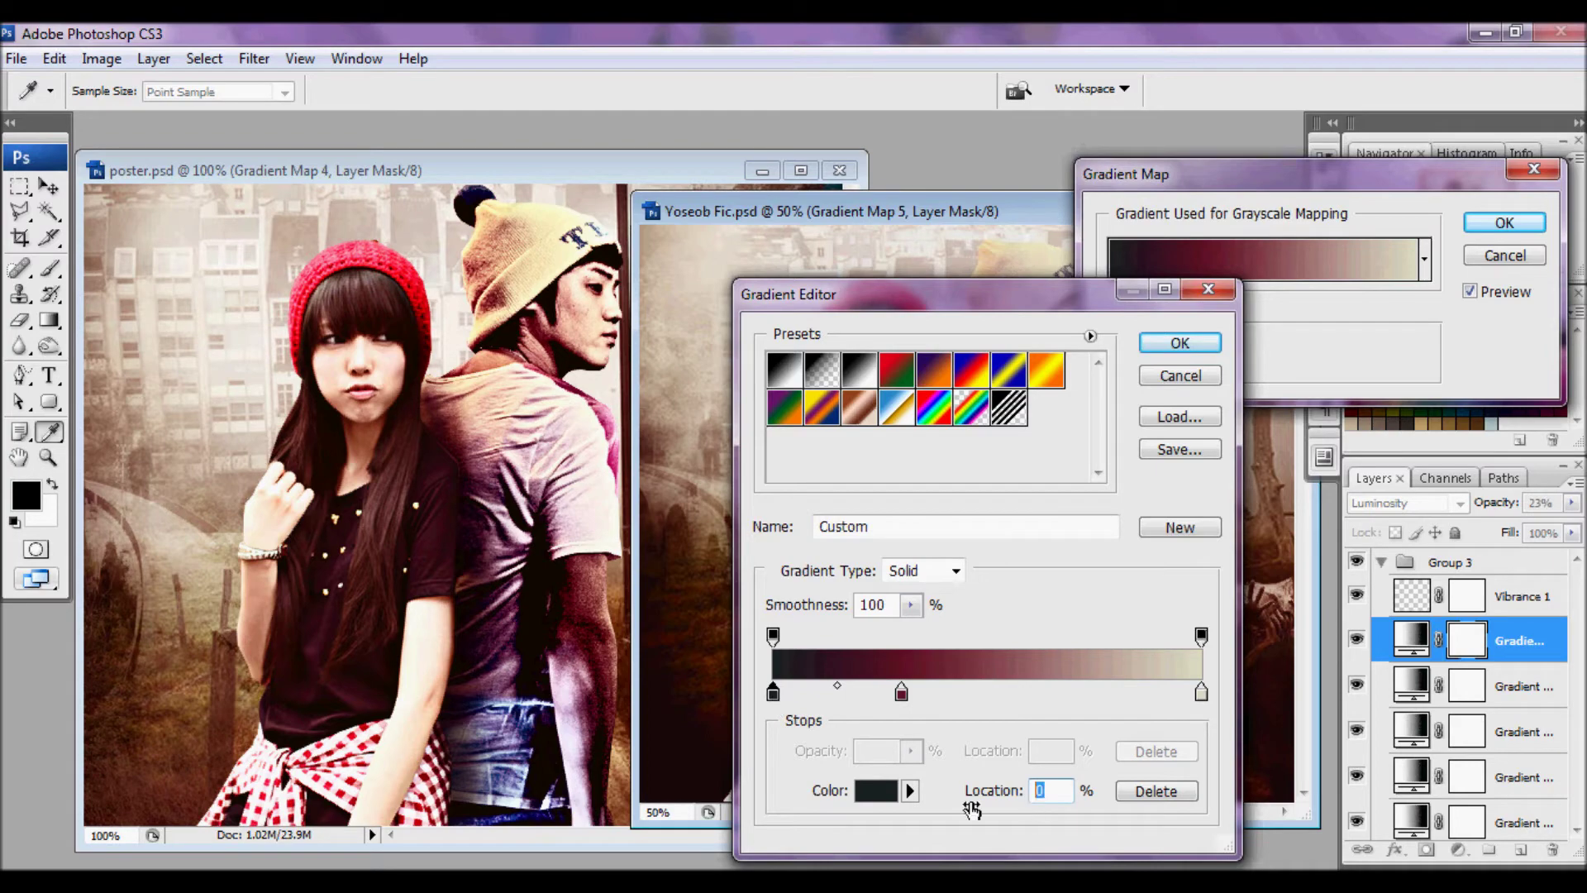
click(881, 794)
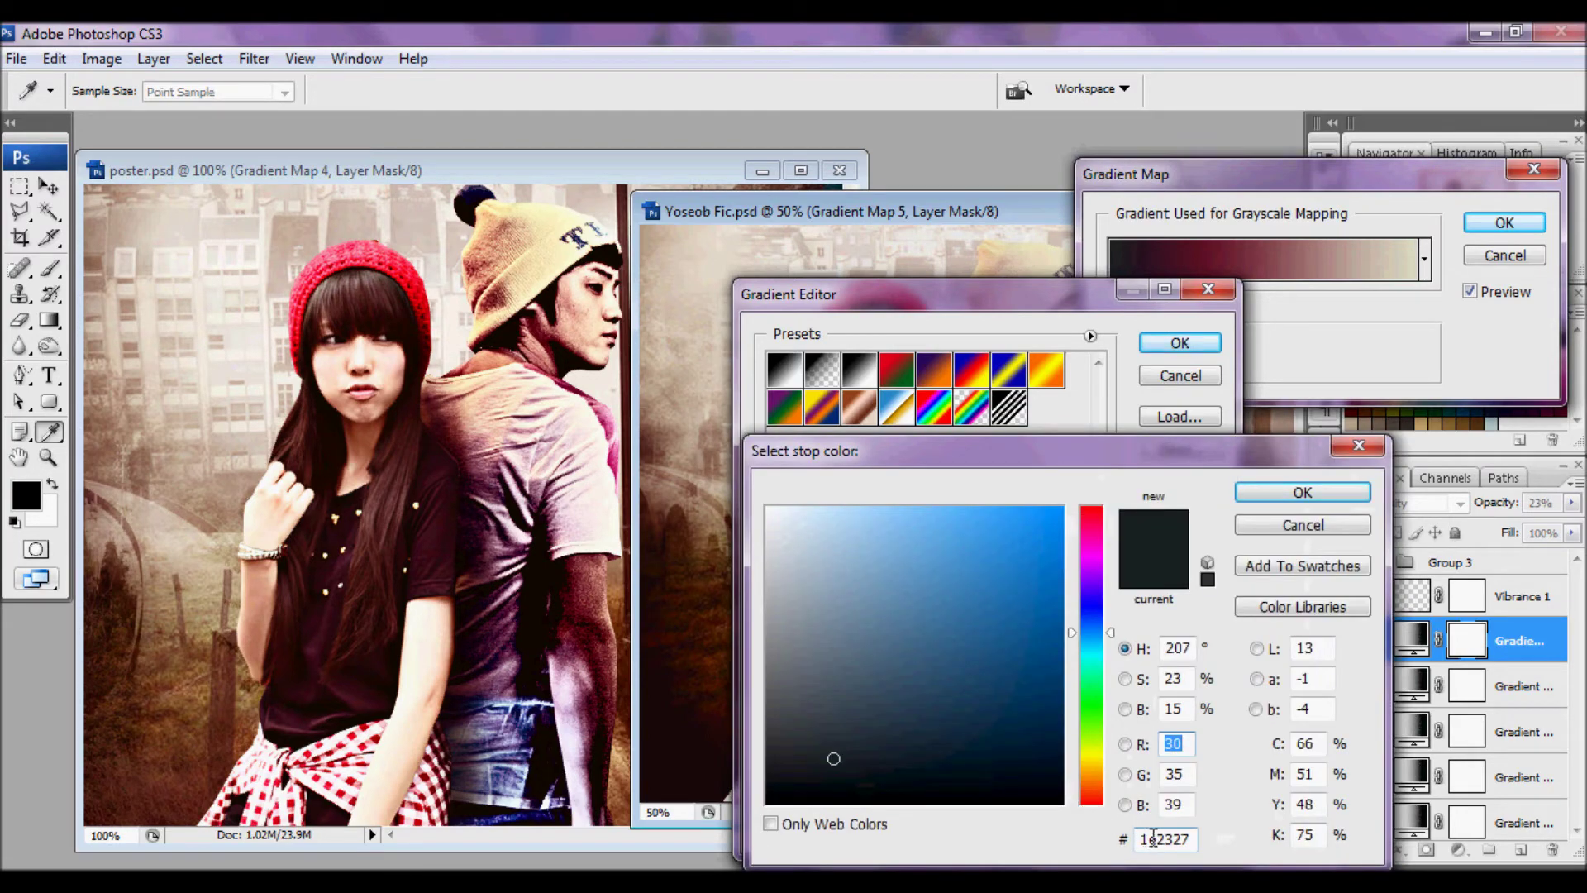
click(1311, 495)
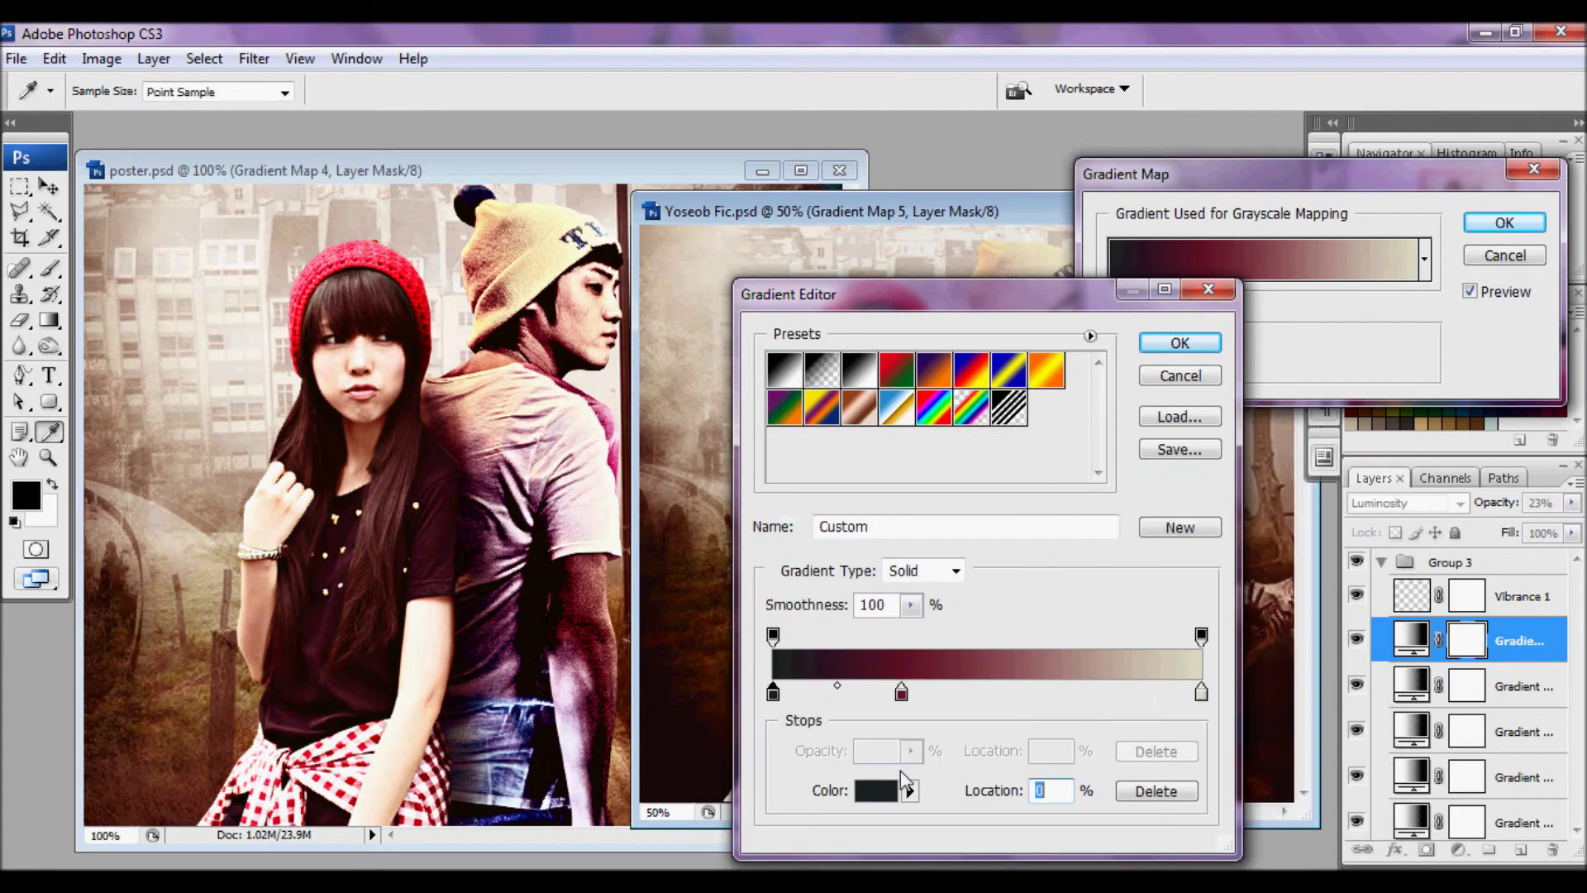
Check the maroon stop at 30% and the #ddddc5 cream right-end stop
click(902, 693)
click(909, 789)
click(892, 796)
click(878, 791)
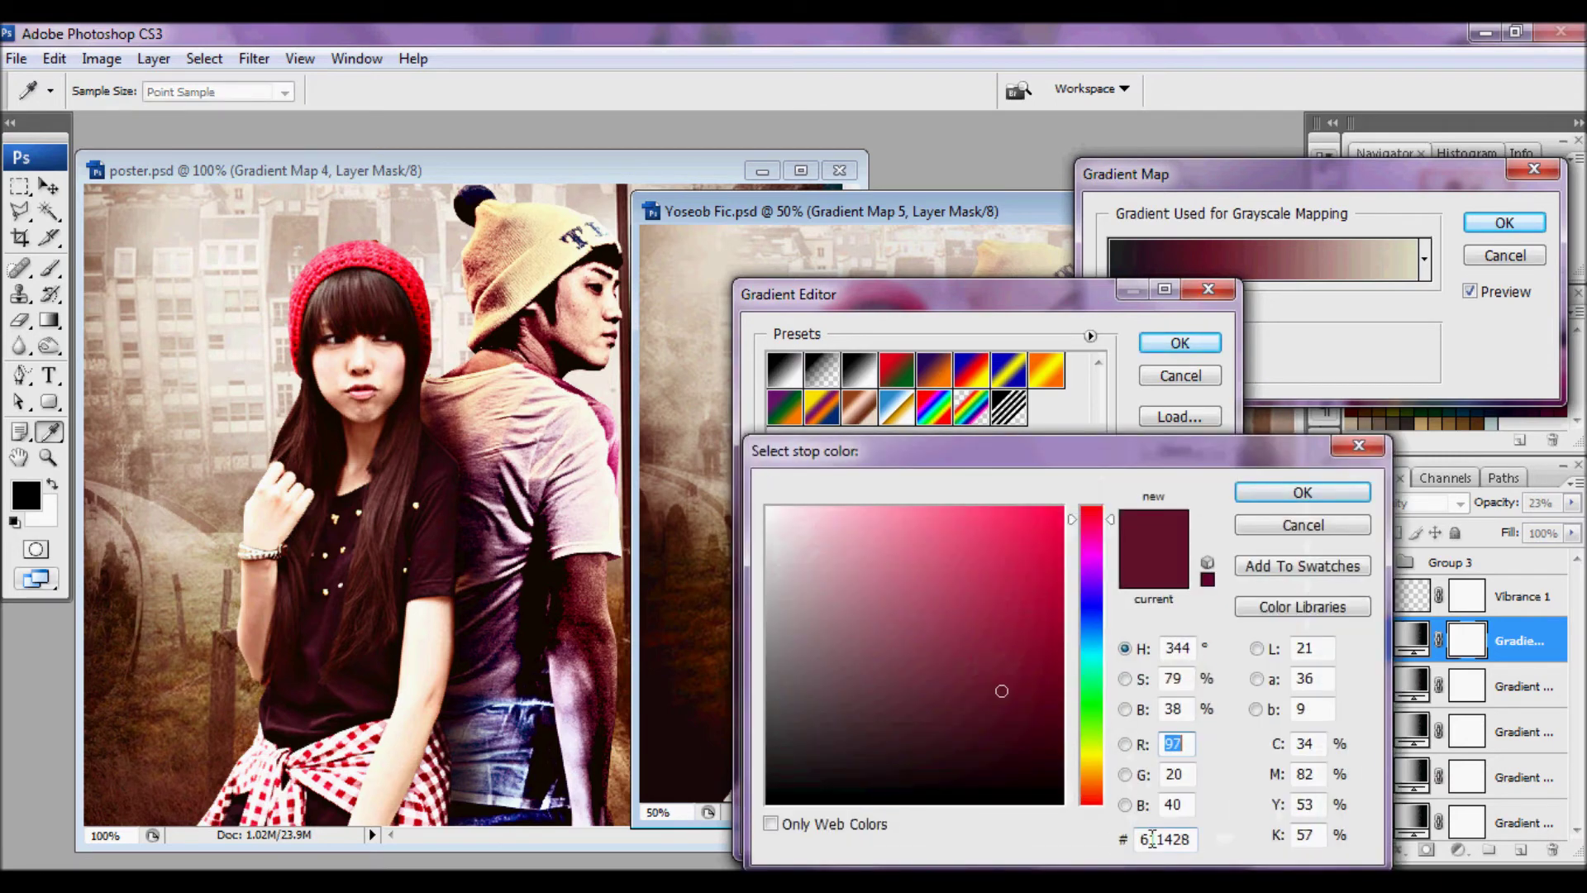
click(1264, 493)
click(1201, 695)
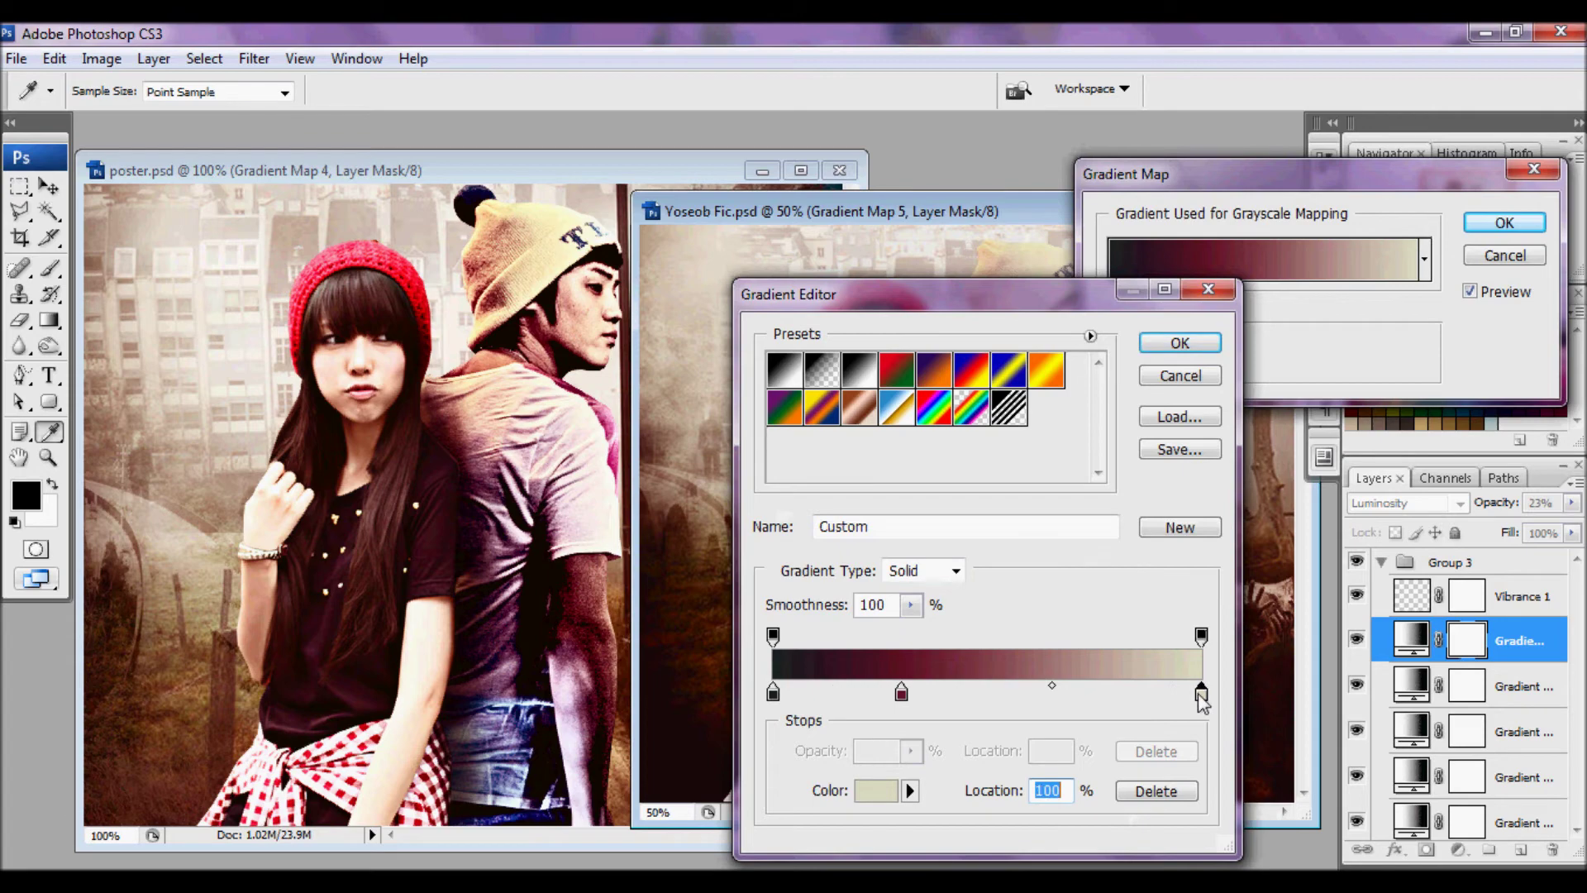
click(869, 790)
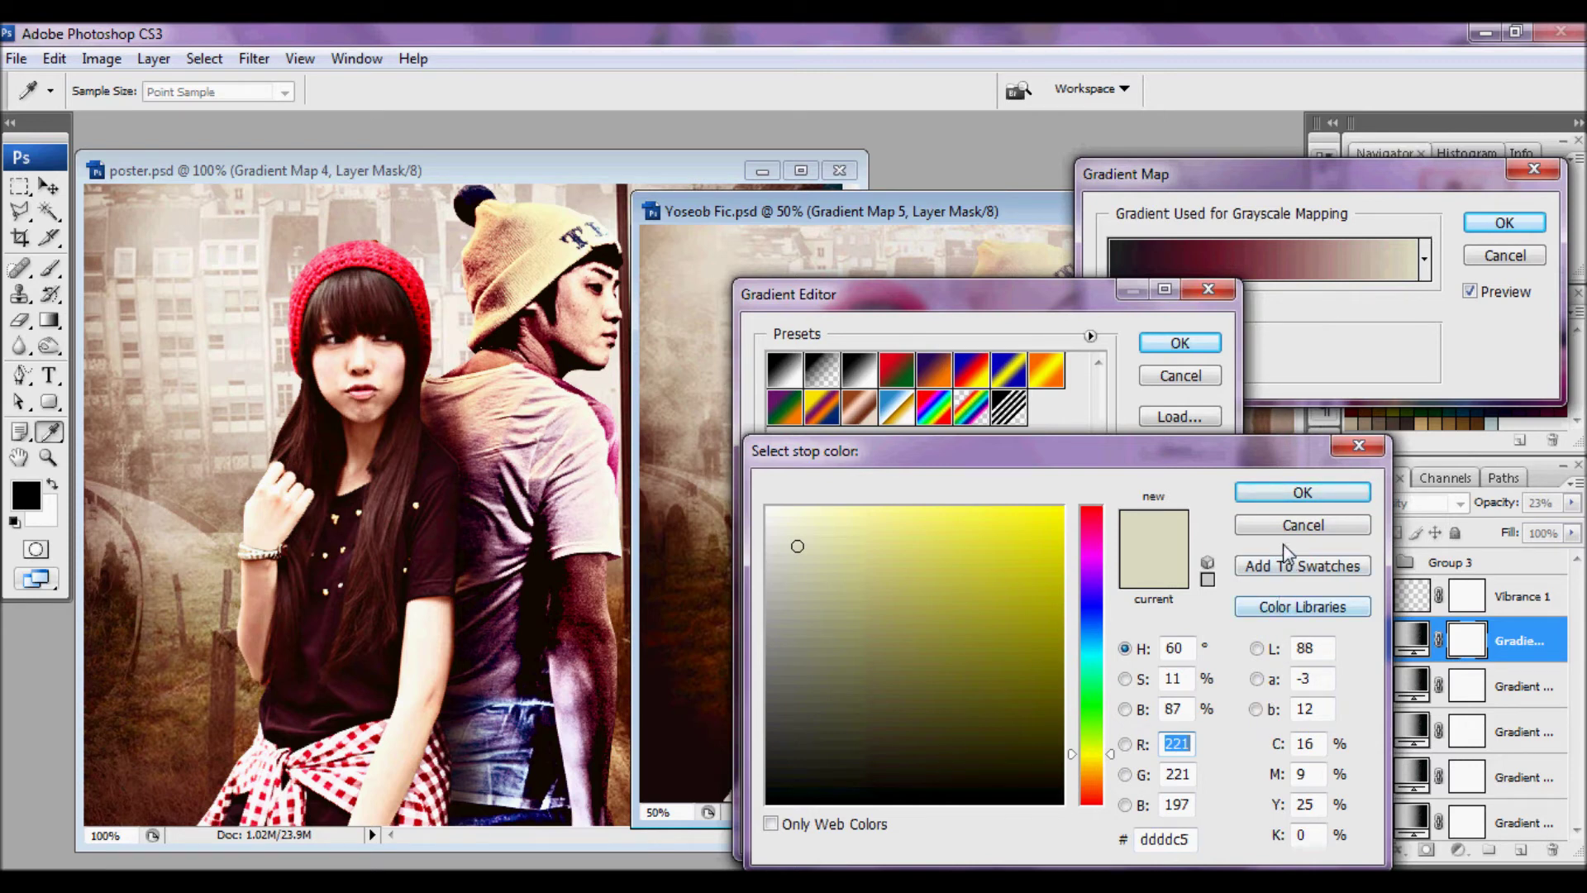
click(1303, 494)
Confirm the vintage gradient and copy Gradient Map 5 onto poster.psd
click(1180, 343)
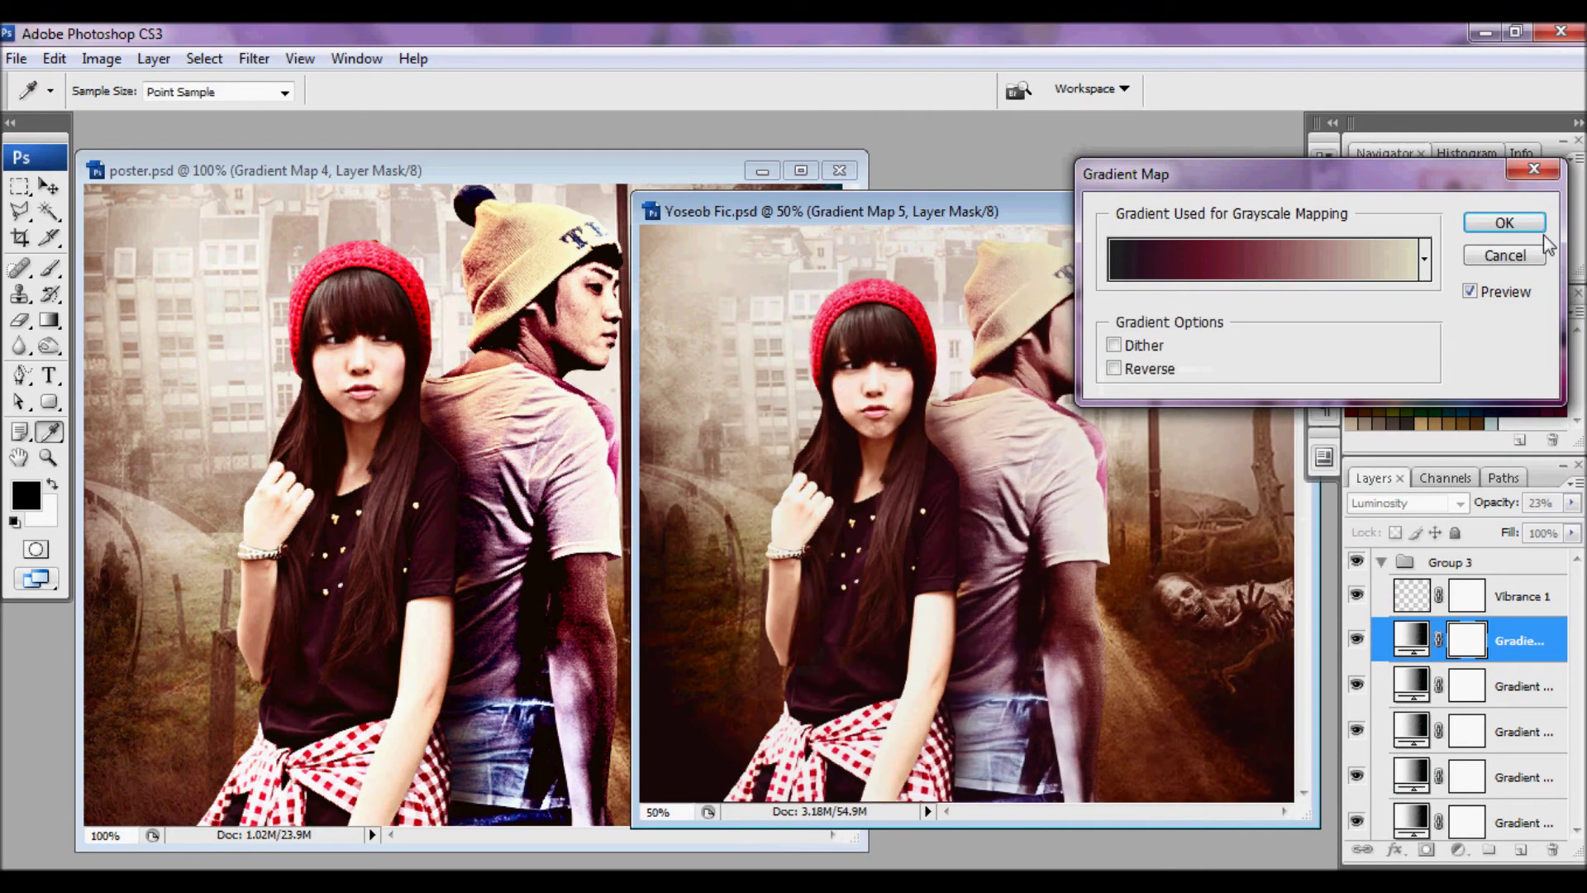
click(1505, 223)
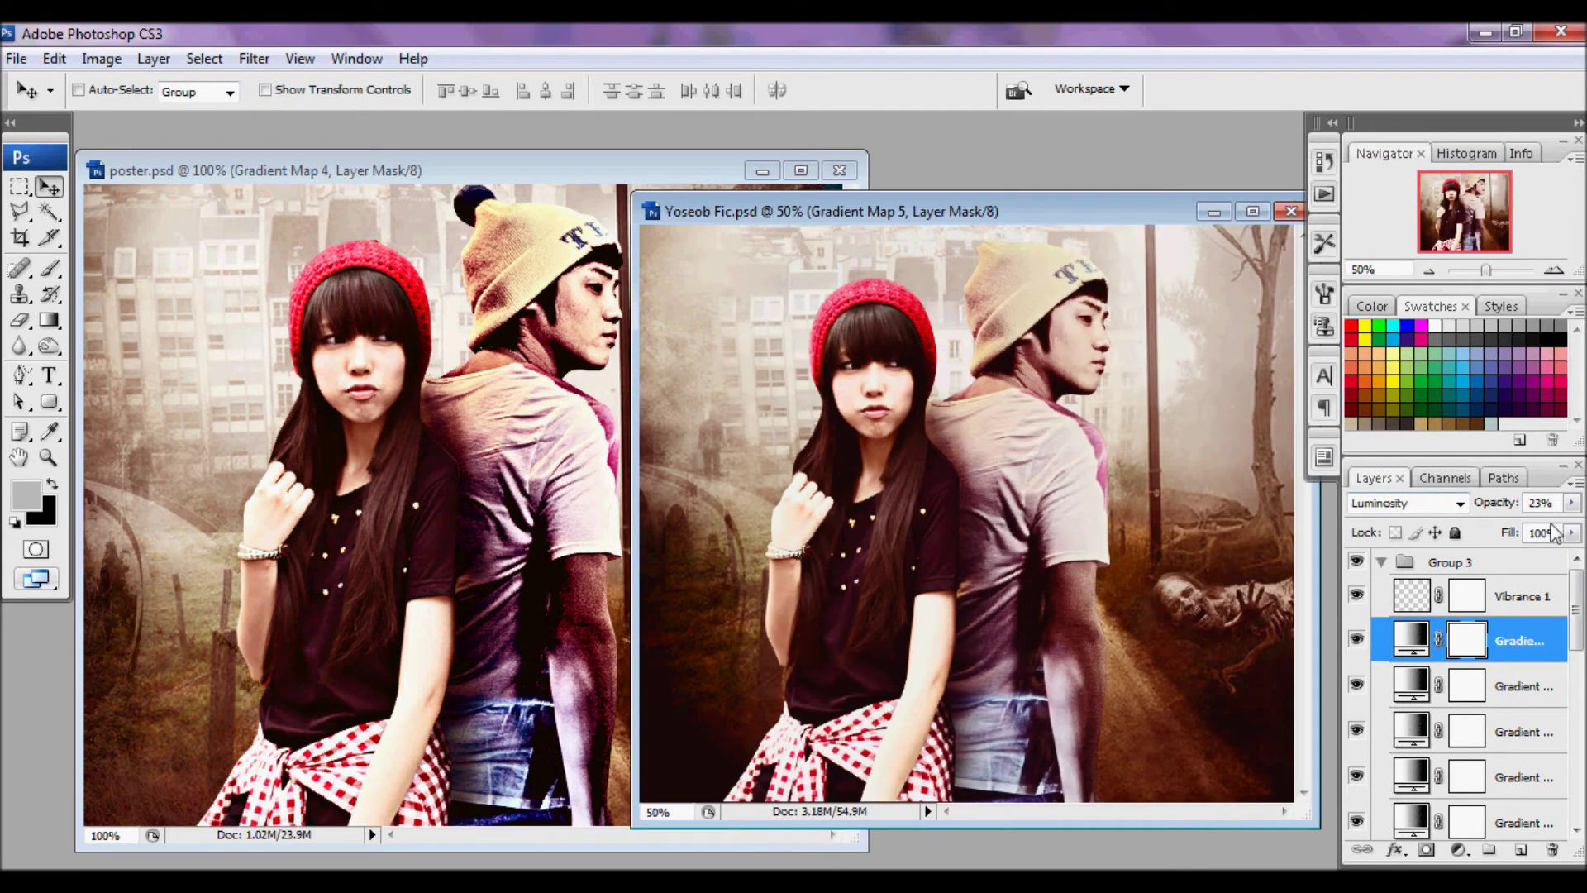
drag(1413, 644, 548, 498)
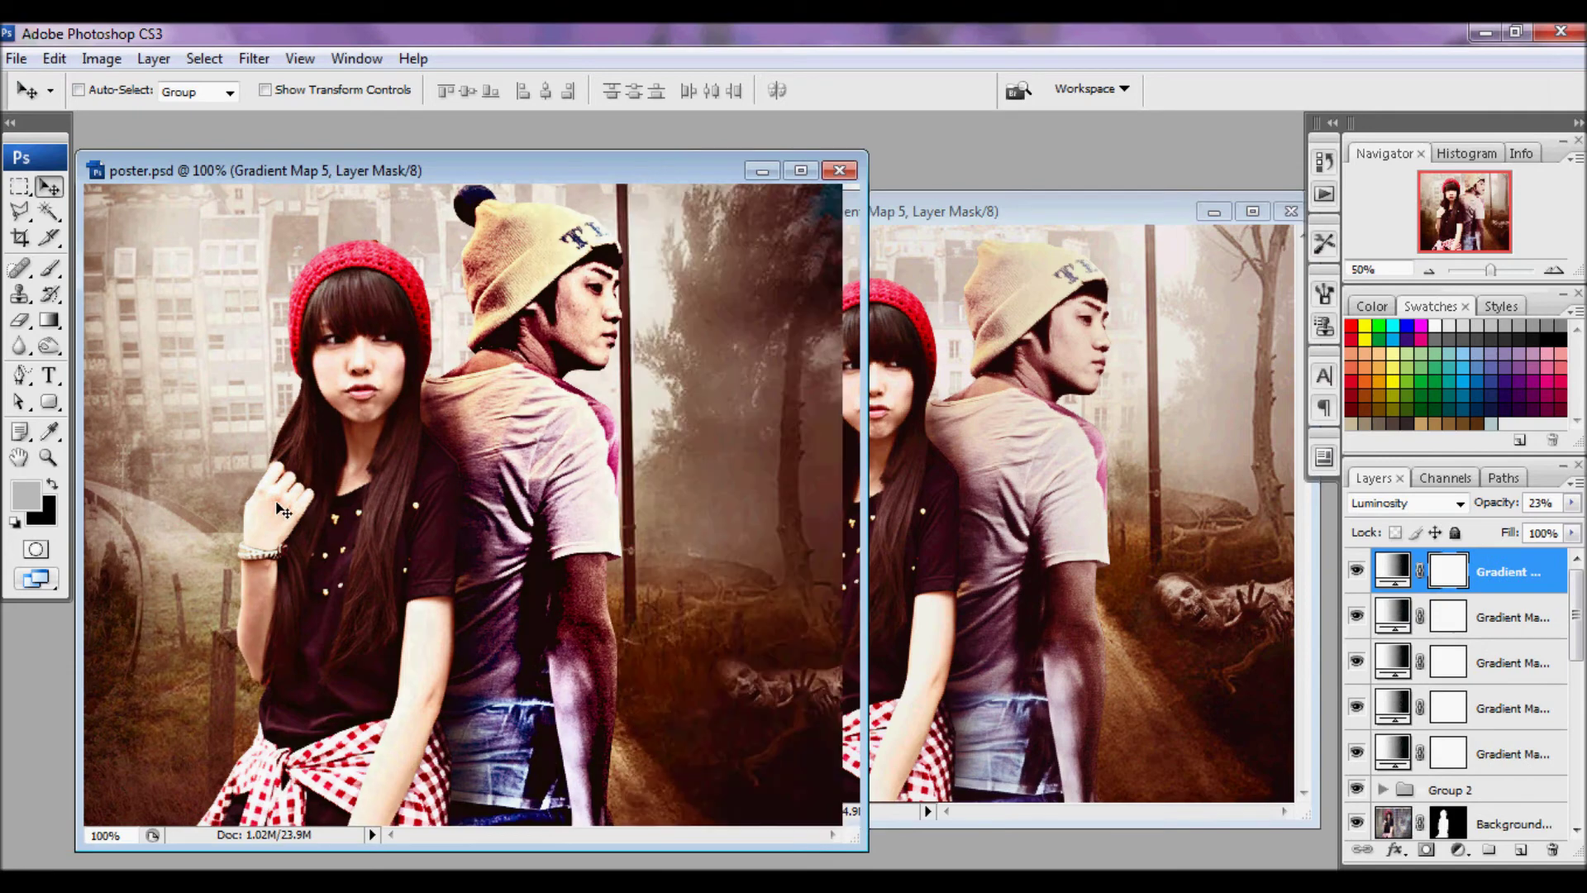
click(1098, 502)
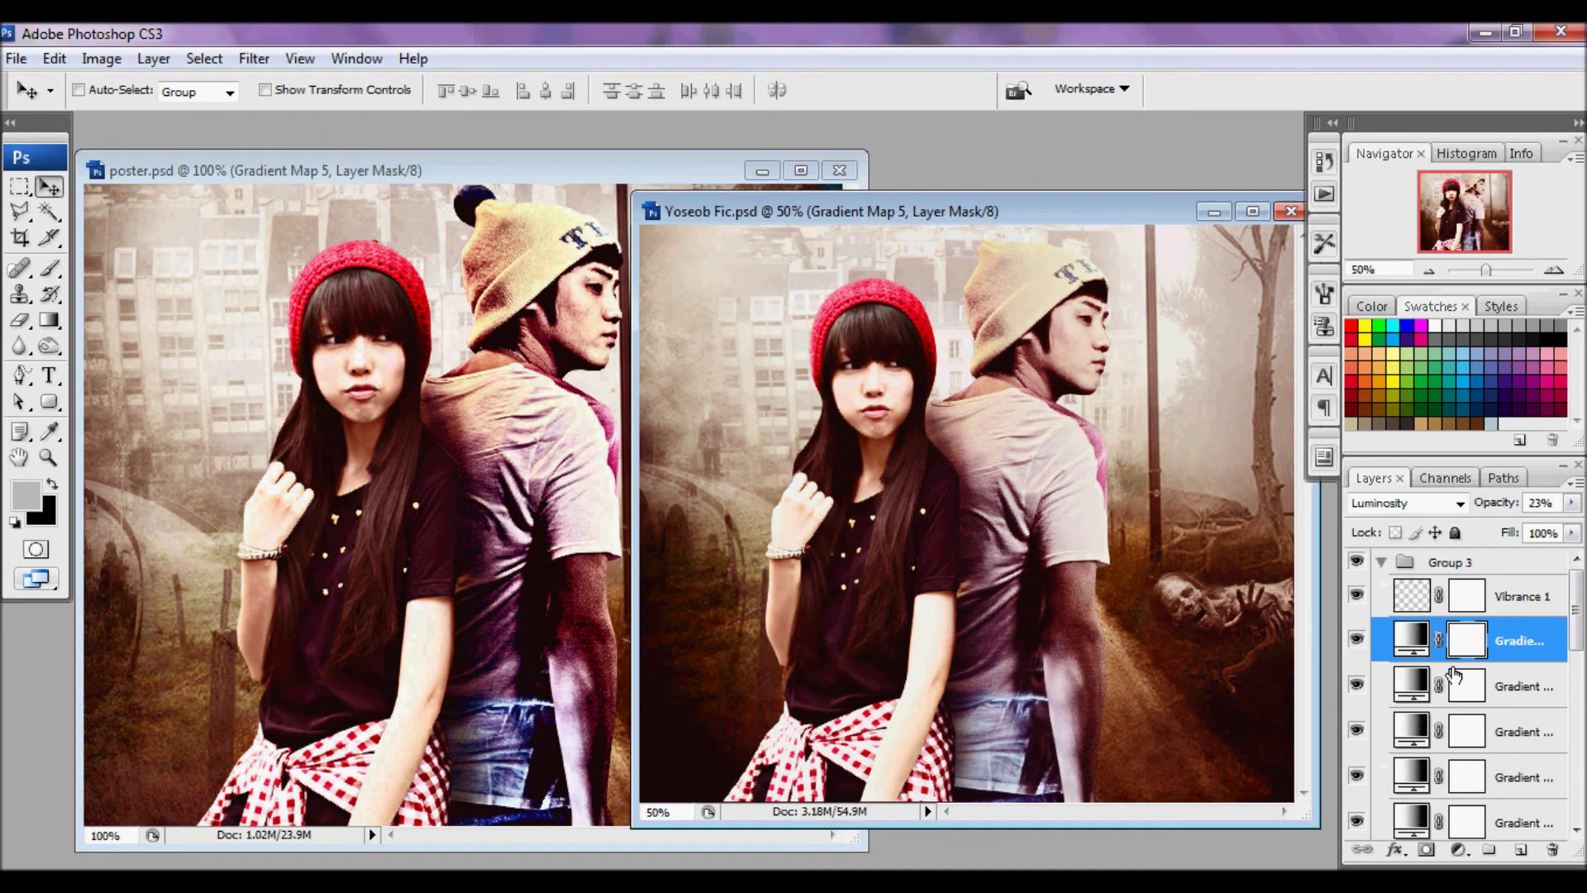
Delete Vibrance 1 and add a Hue/Saturation layer with Saturation +27
click(1416, 597)
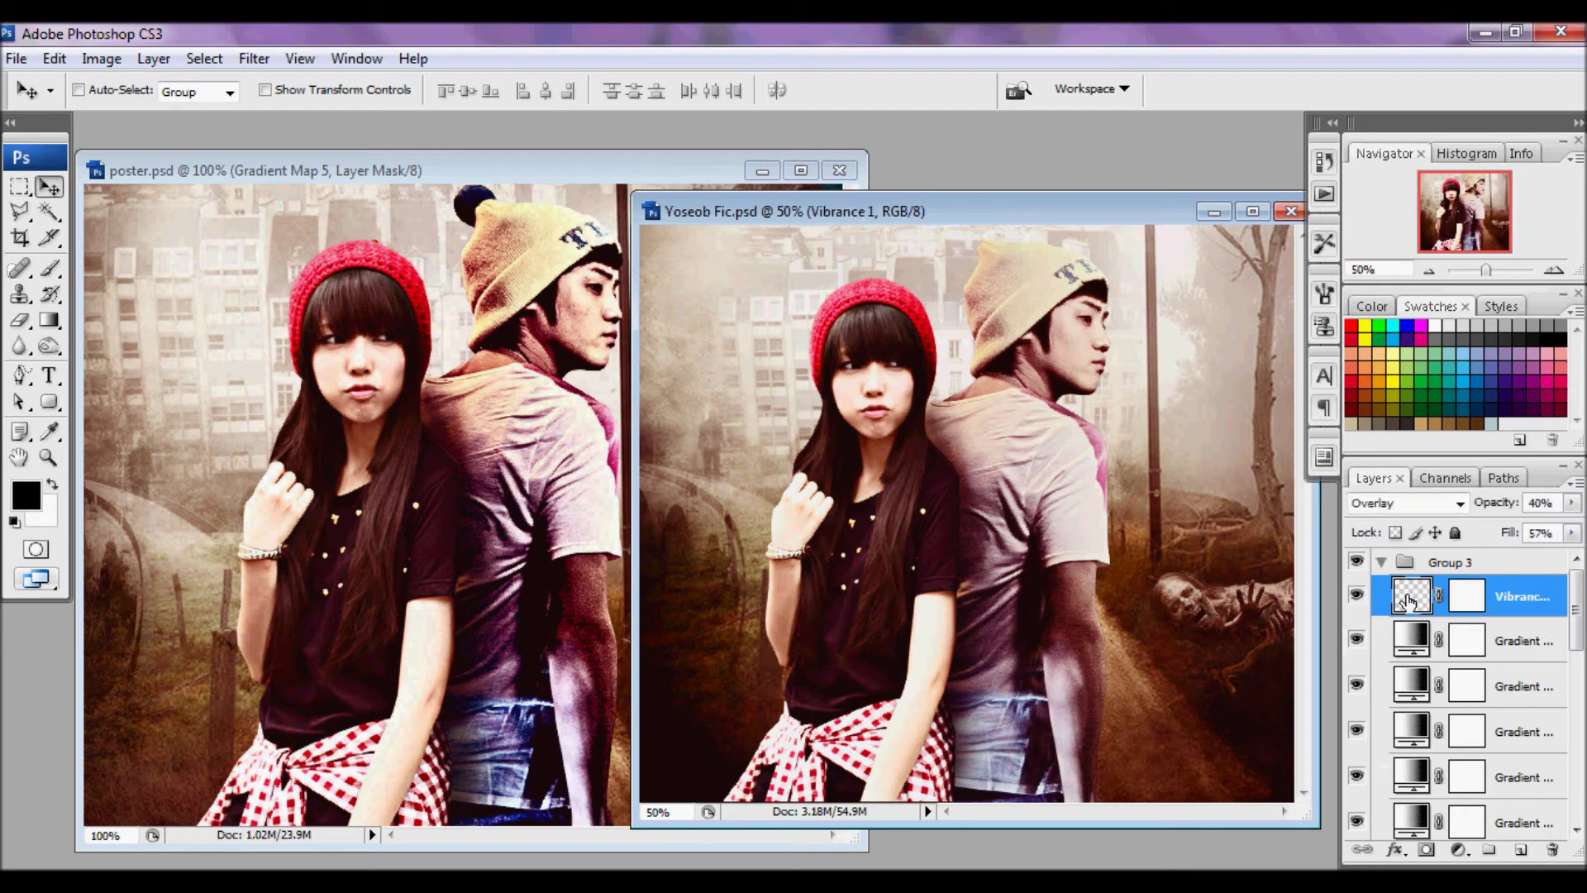
drag(1530, 596, 1556, 851)
click(1459, 849)
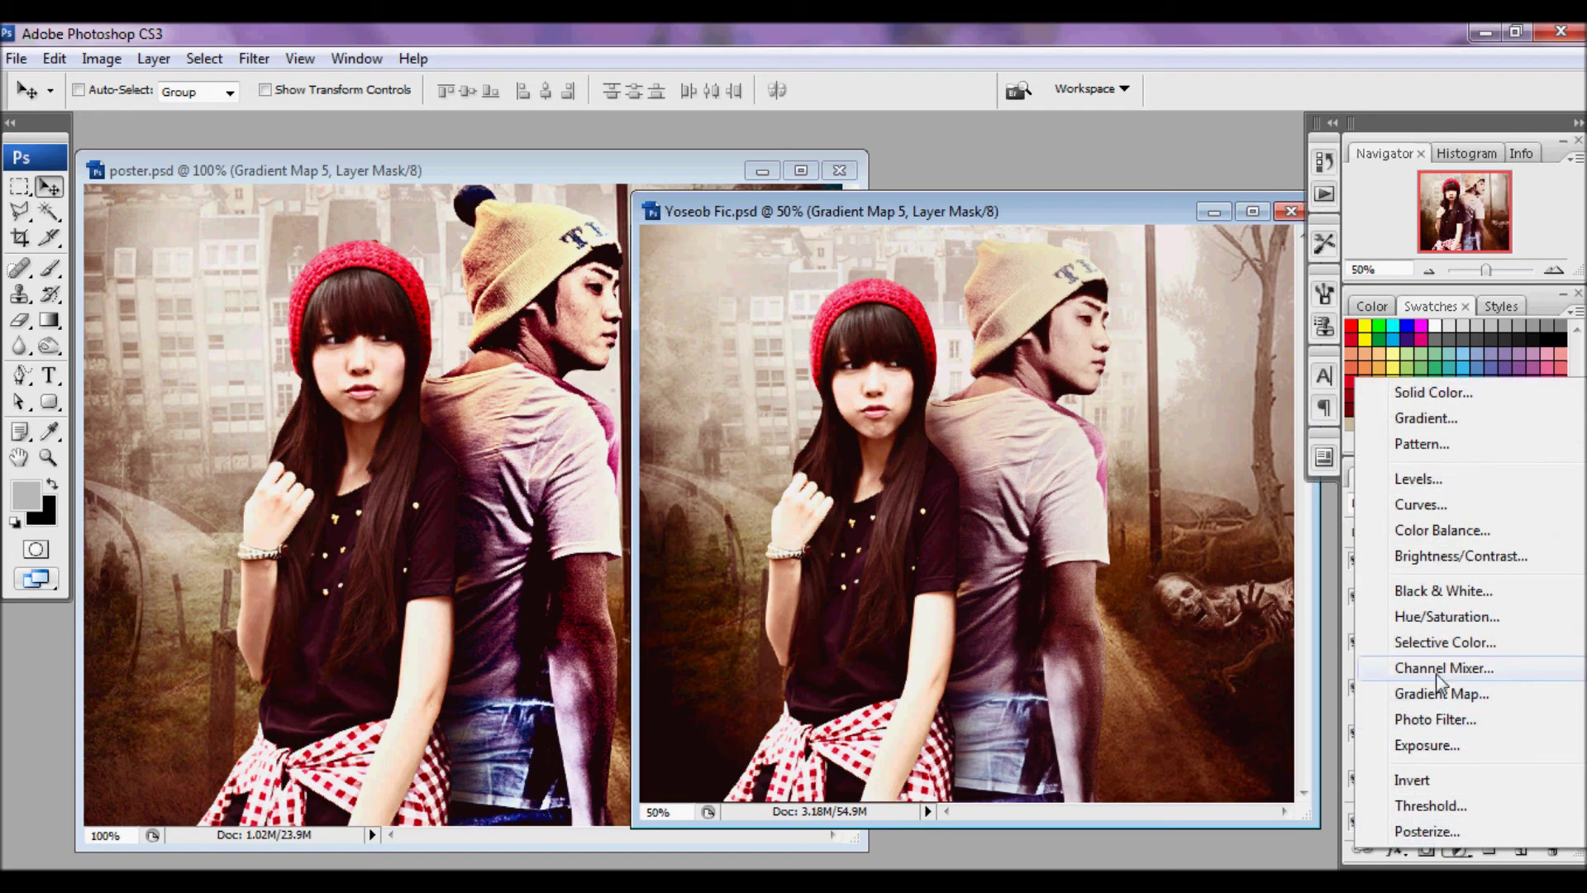
click(1443, 617)
drag(1267, 344, 1299, 351)
drag(1313, 176, 1158, 506)
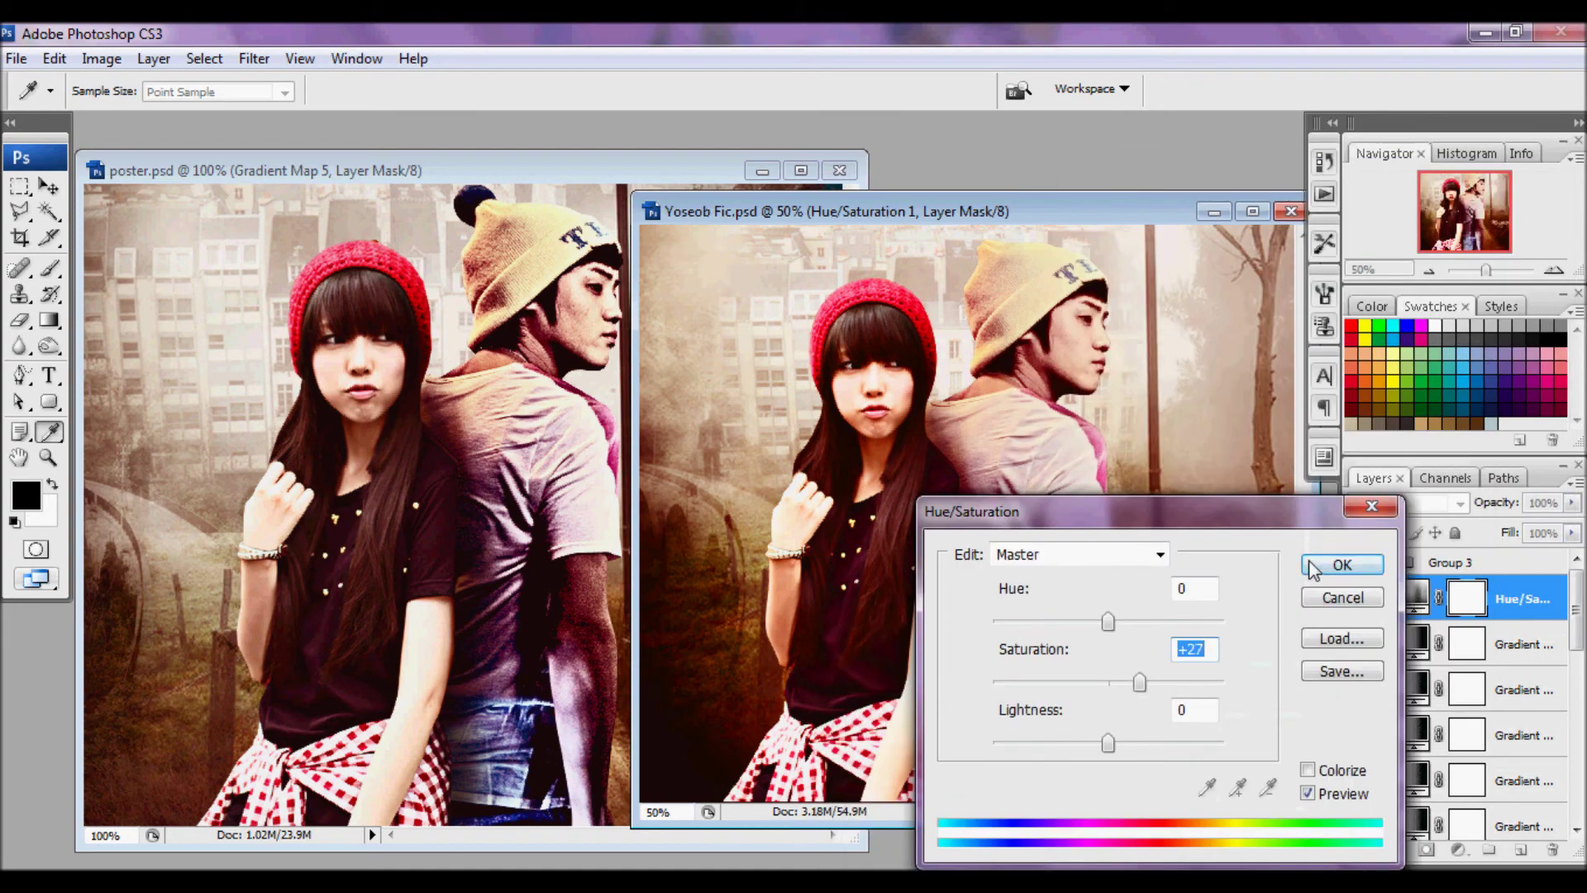
click(1339, 562)
Copy the Hue/Saturation layer onto poster.psd with the Move tool
key(v)
drag(553, 450, 459, 450)
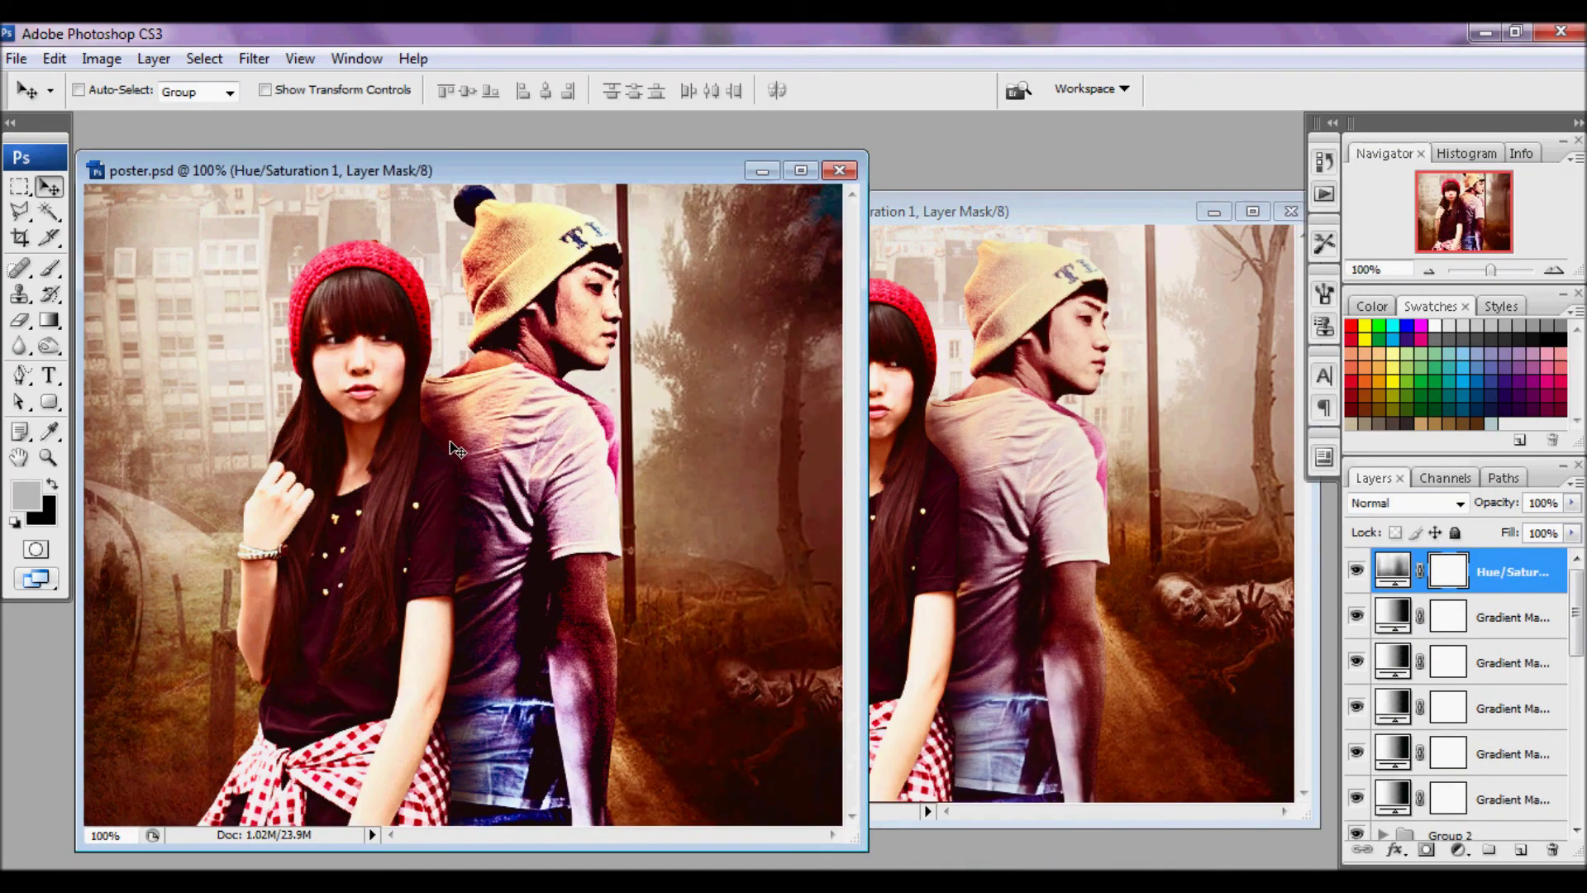
click(1224, 324)
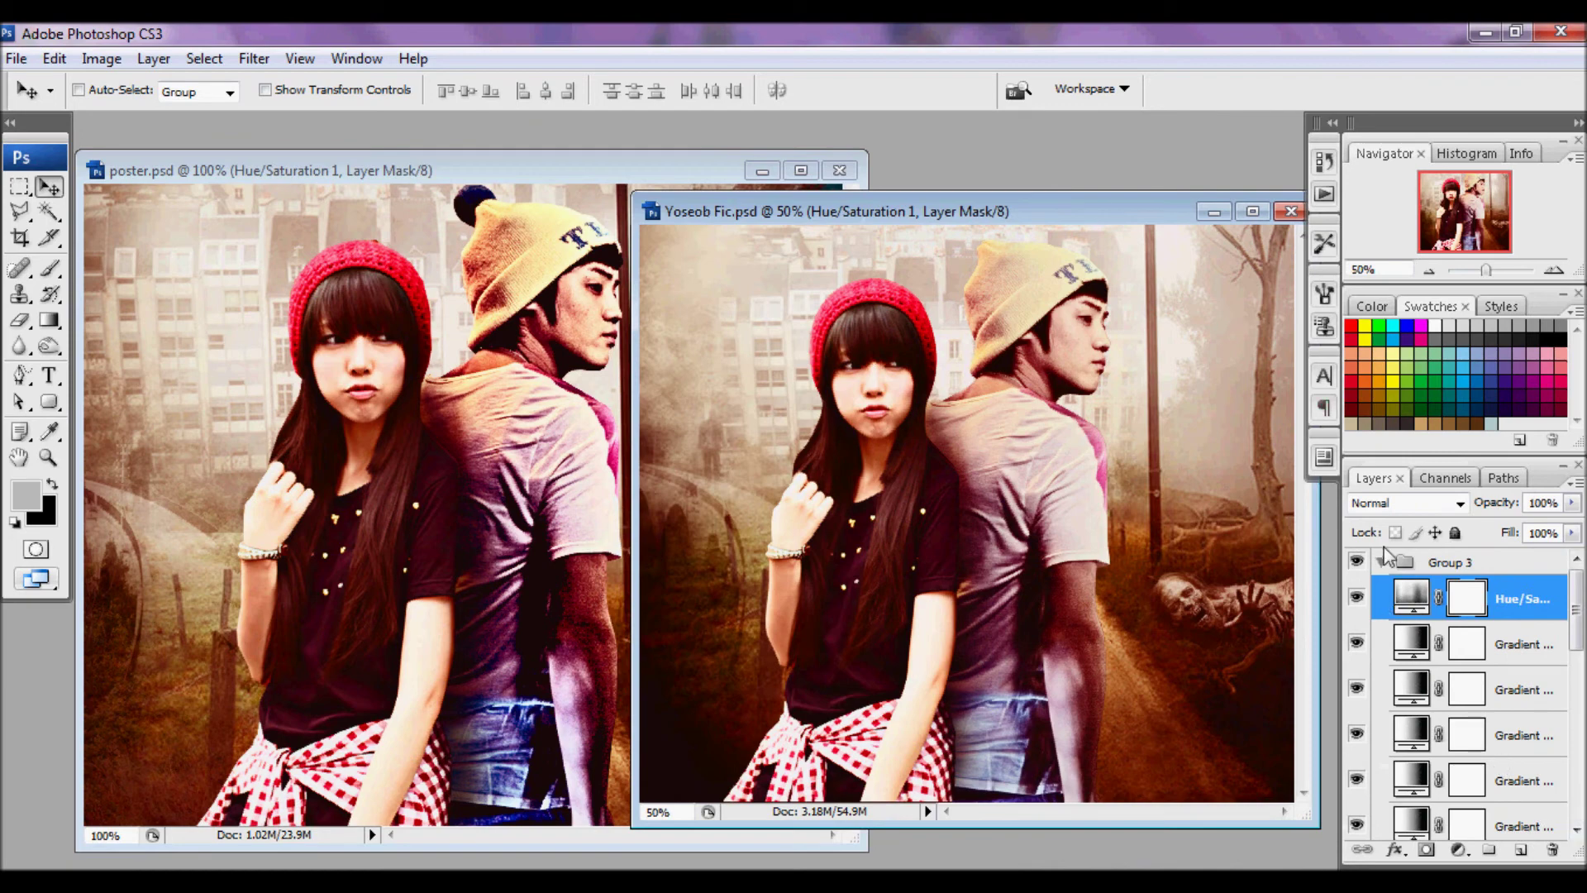
Close Yoseob Fic.psd without saving changes, then reposition and enlarge the poster.psd window
drag(1067, 216, 824, 254)
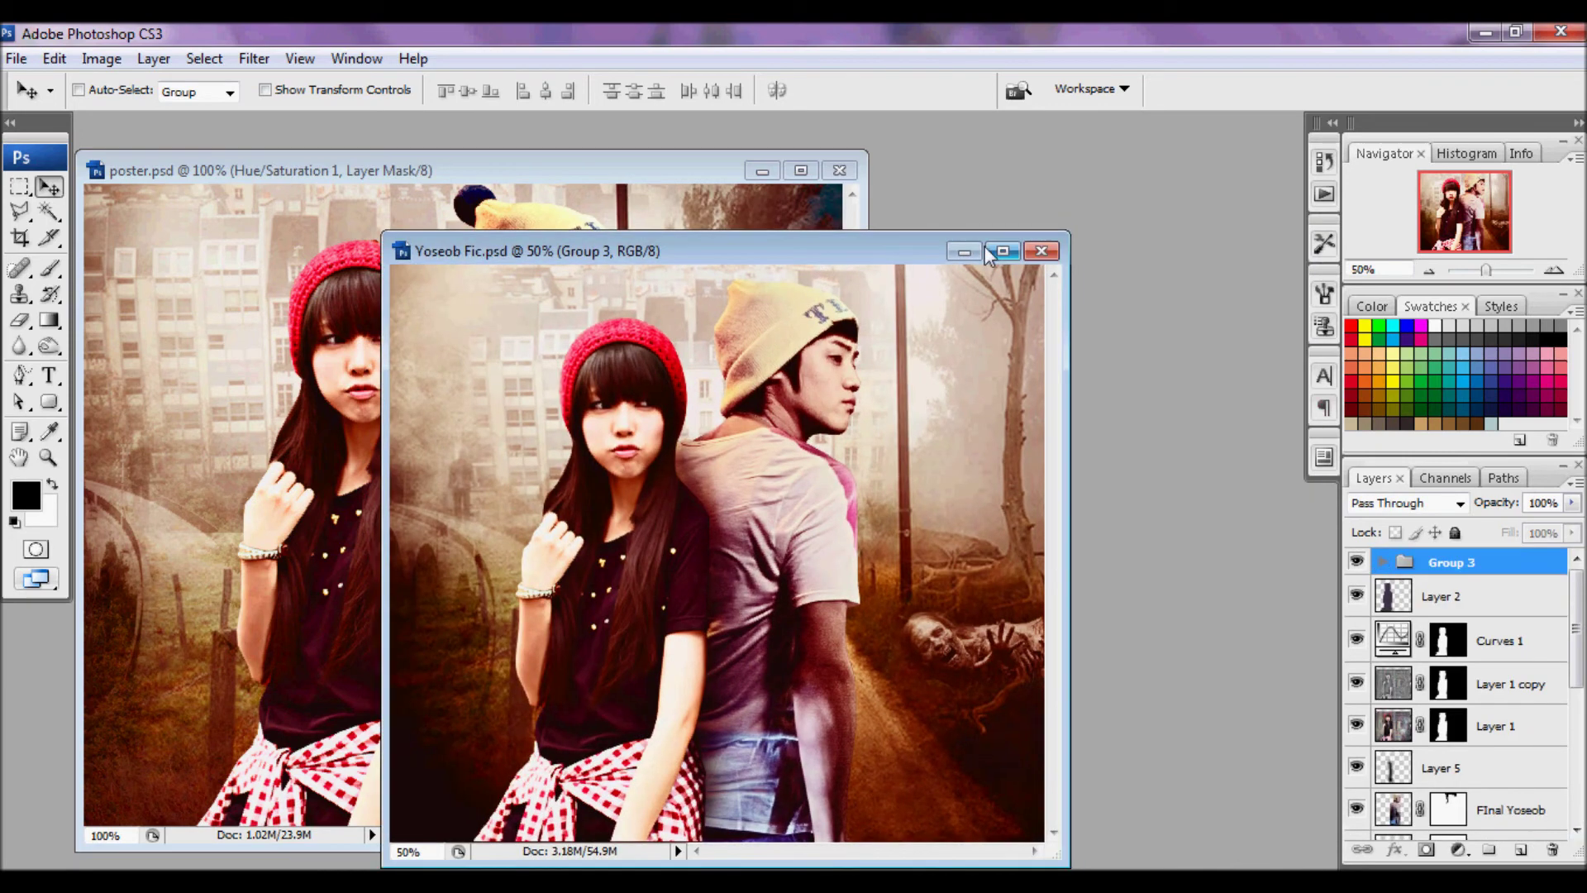
click(1042, 253)
click(835, 379)
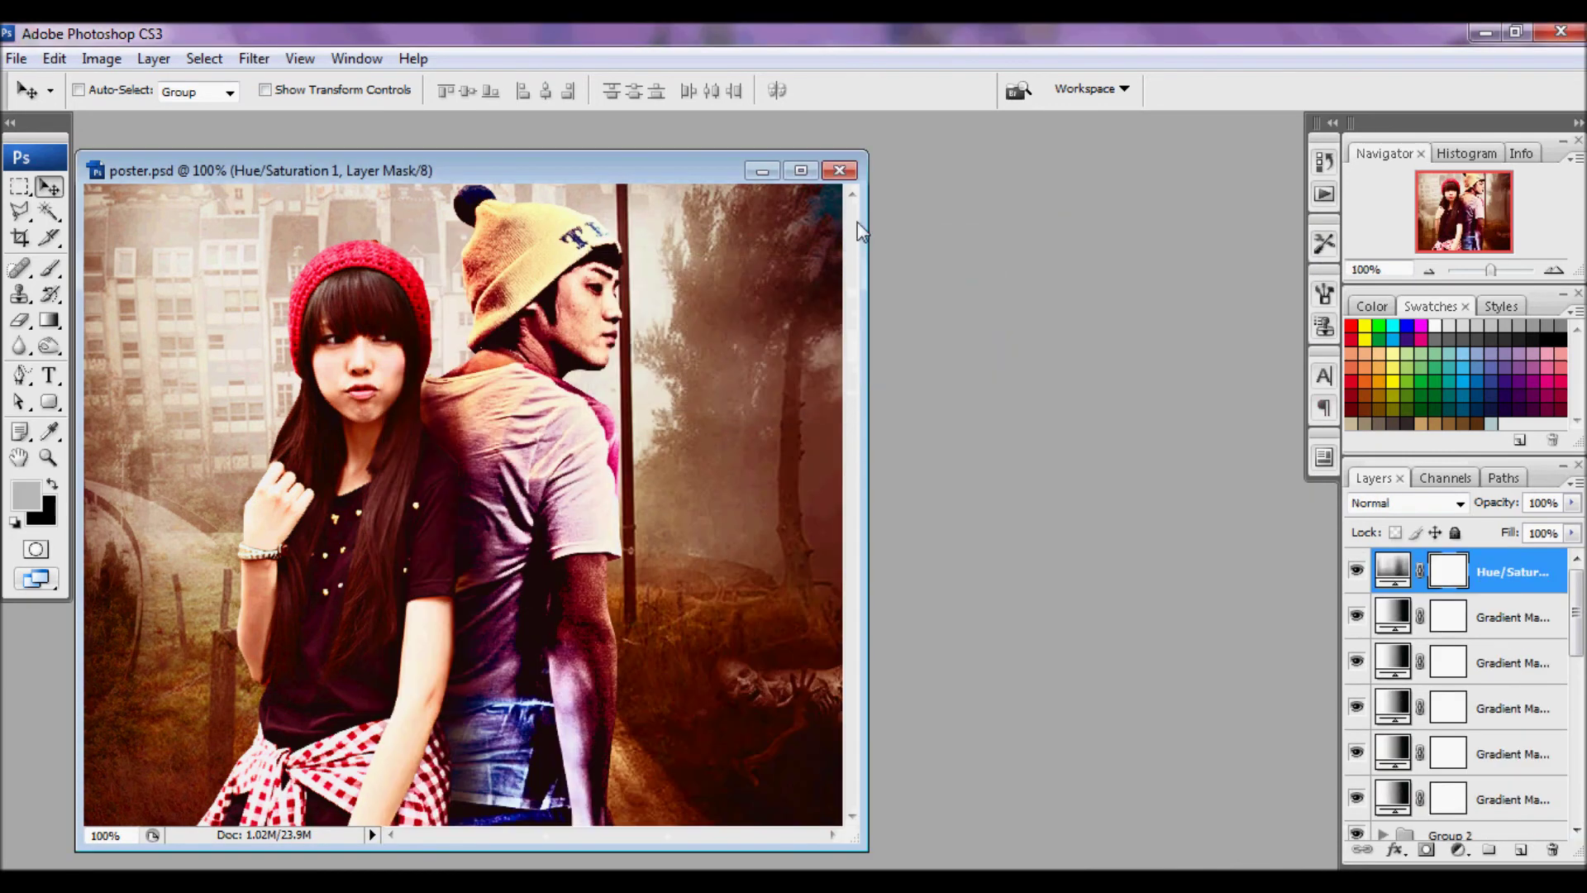
drag(682, 170, 921, 146)
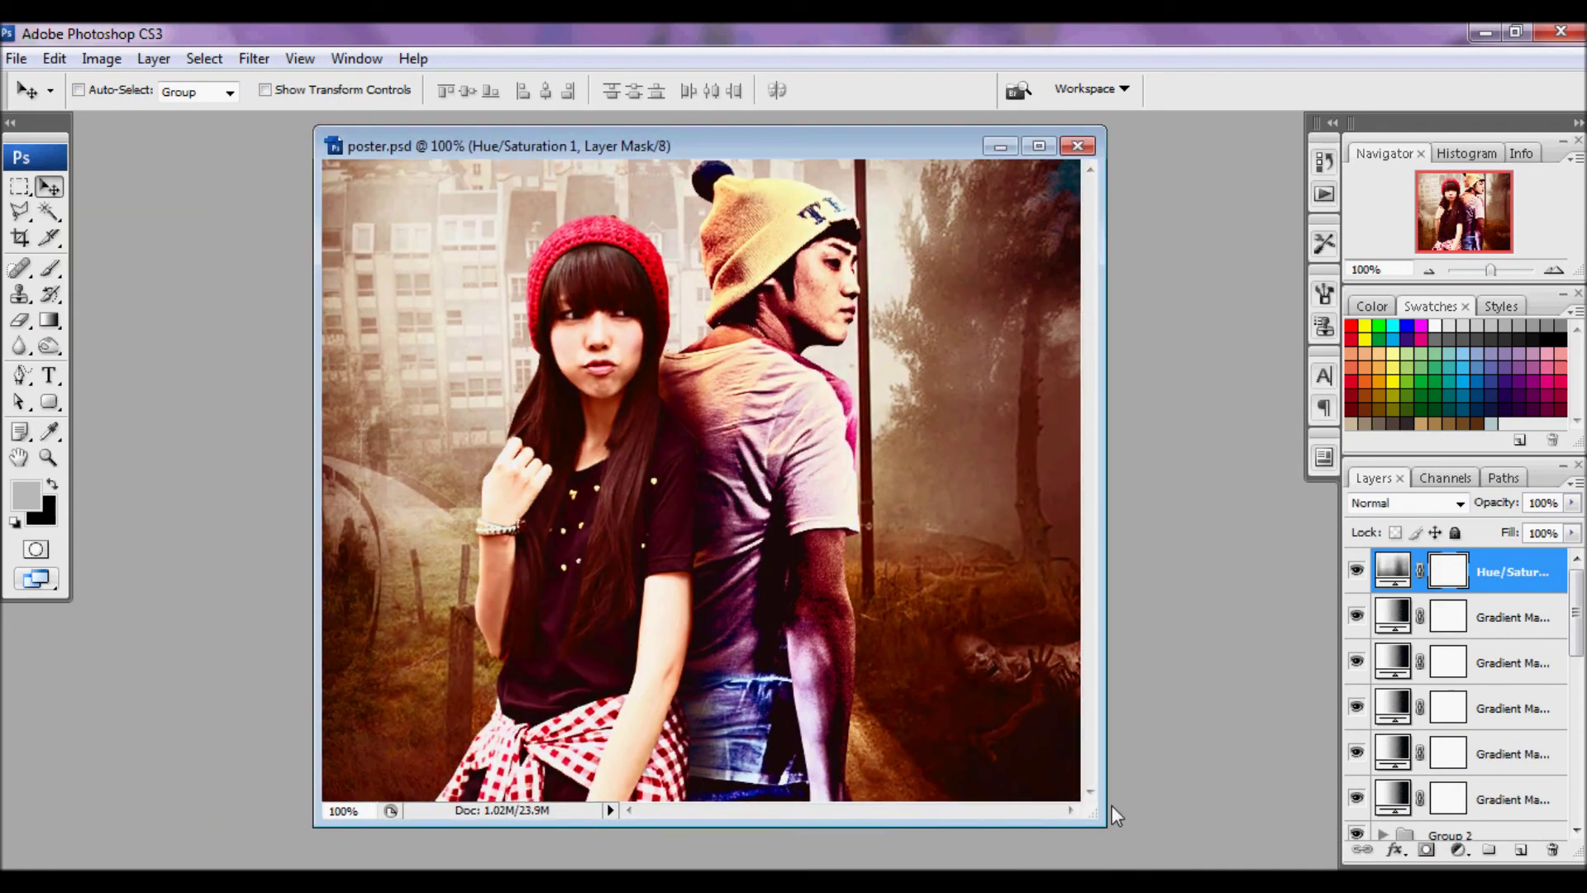
drag(1108, 842, 1197, 836)
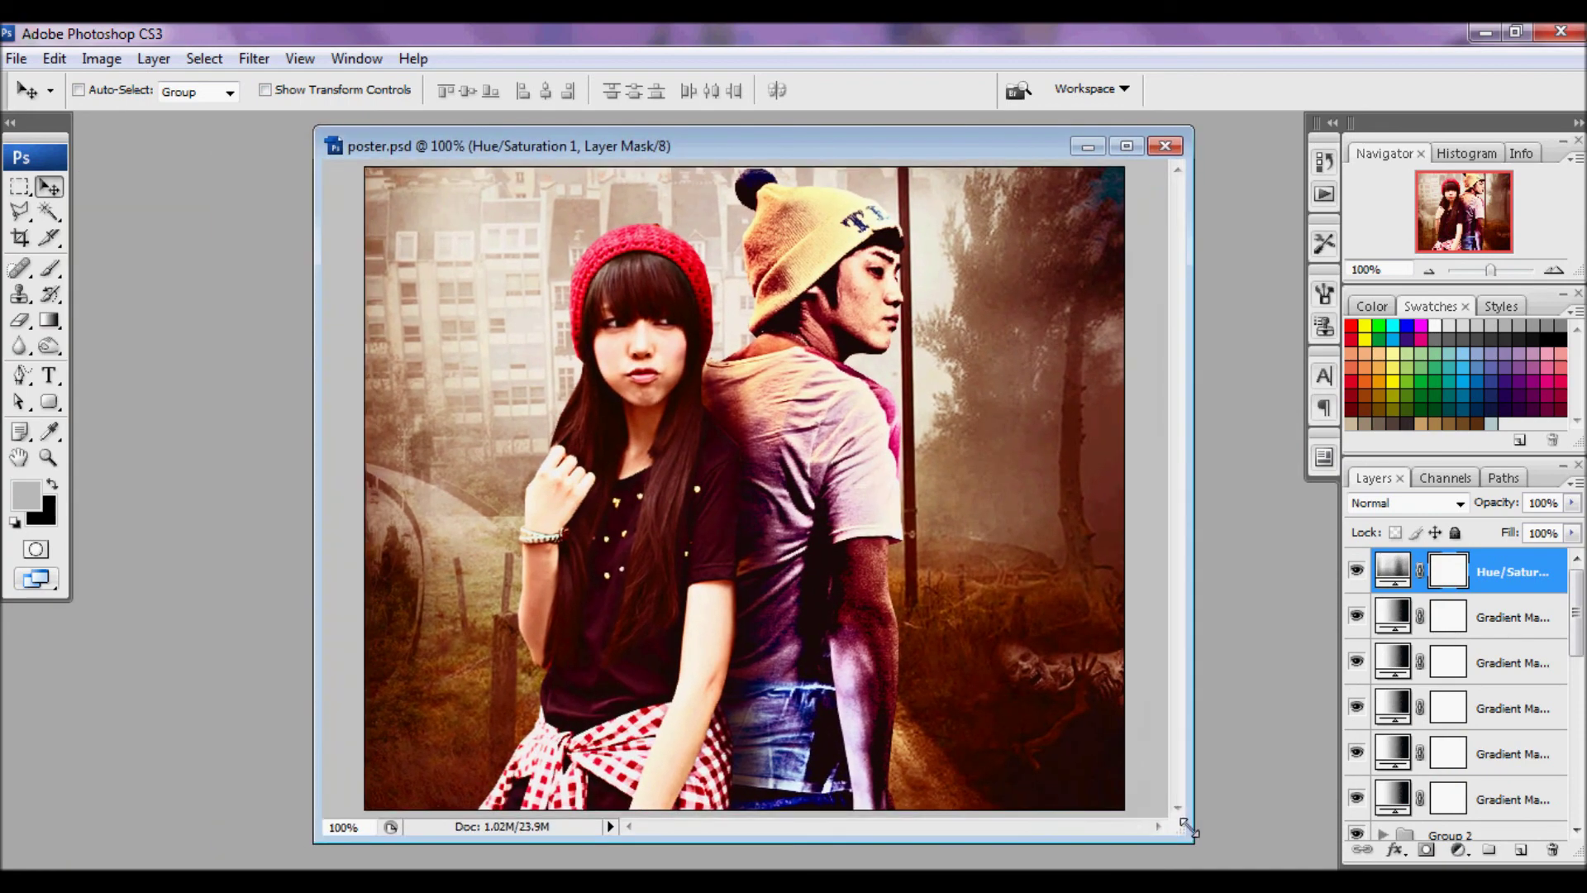